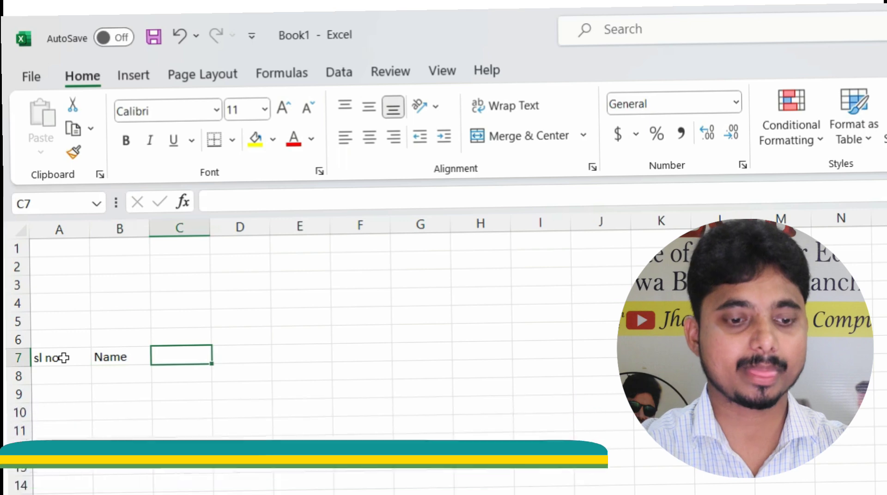
Enter the subject headers Hindi, Eng, Math, Science and S. Science across row 7
{"action": "type", "text": "Hindi"}
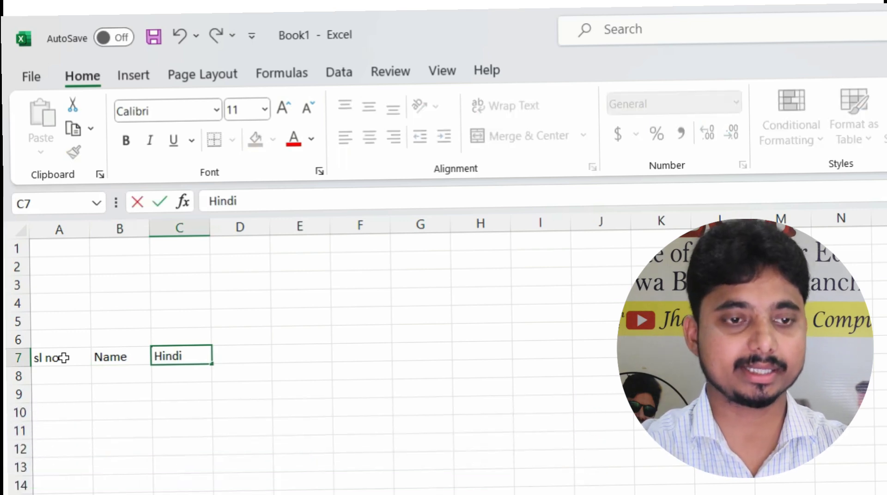
{"action": "key", "text": "Tab"}
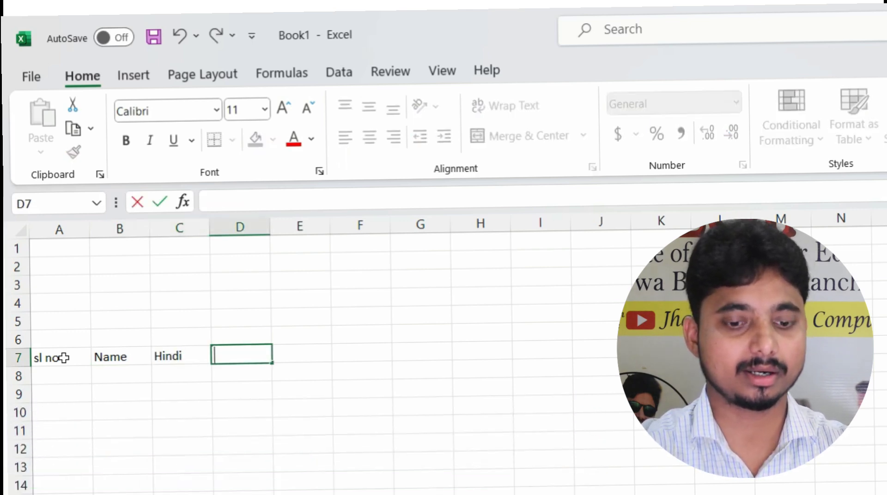
{"action": "type", "text": "Eng"}
{"action": "key", "text": "Tab"}
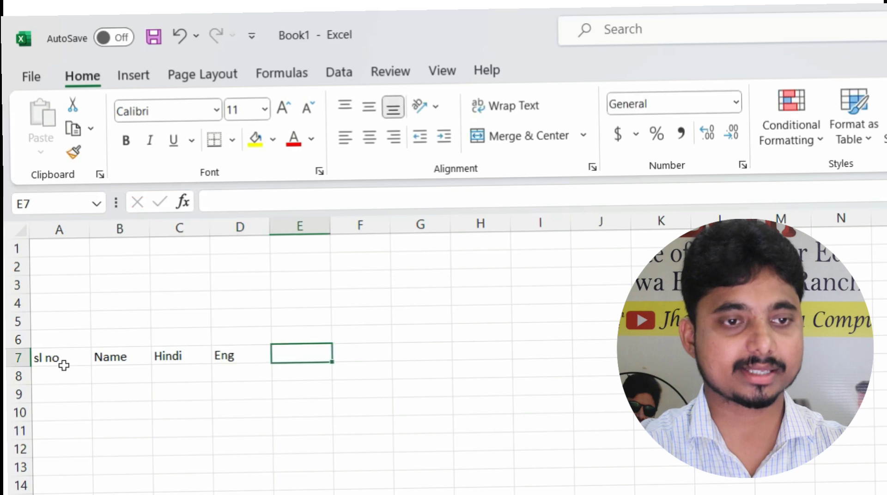
{"action": "type", "text": "Math"}
{"action": "key", "text": "Tab"}
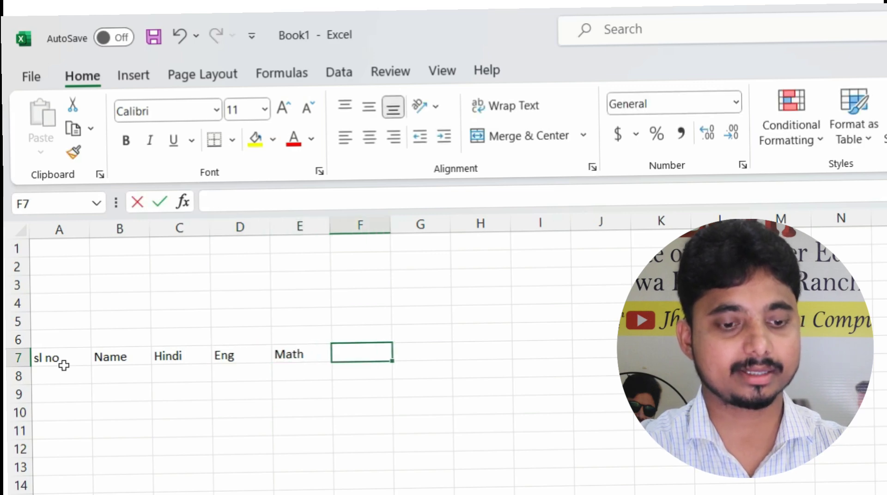
{"action": "type", "text": "Science"}
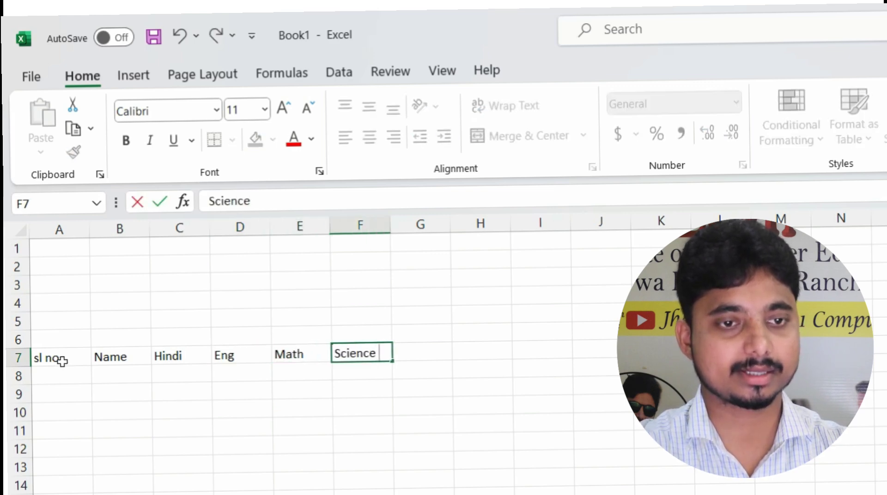
{"action": "key", "text": "Tab"}
{"action": "type", "text": "S. Sc"}
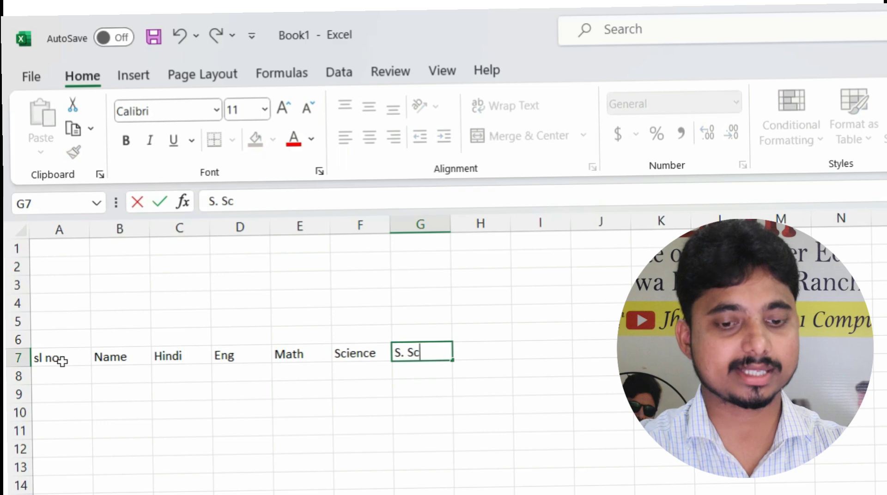
{"action": "type", "text": "ience"}
{"action": "key", "text": "Tab"}
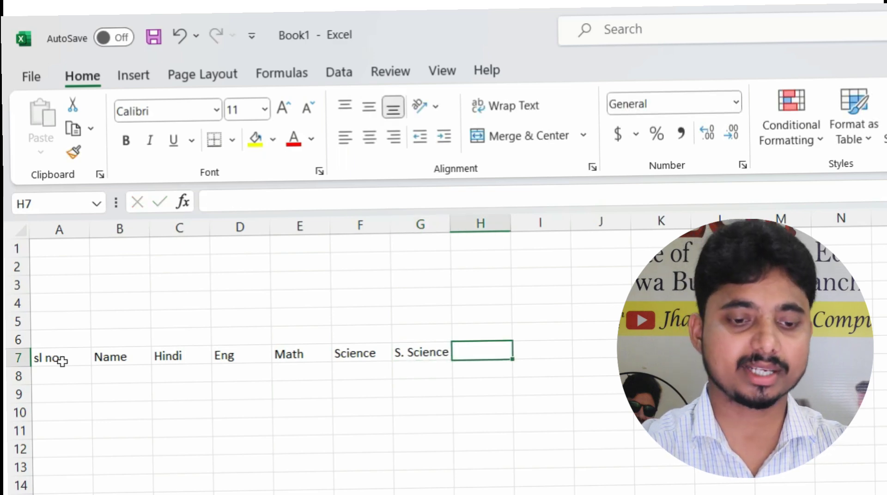
Add the headers Total, Sum, Min, Max and Count next in row 7
{"action": "type", "text": "Total"}
{"action": "key", "text": "Tab"}
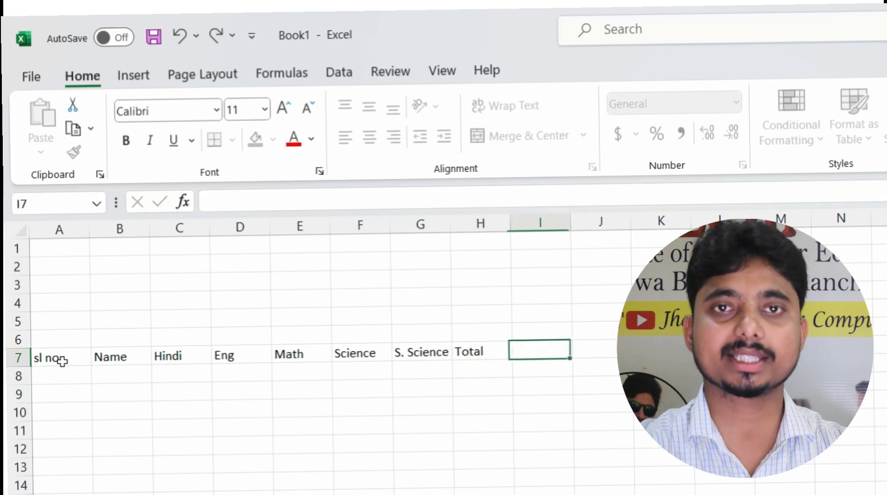
{"action": "type", "text": "Sum"}
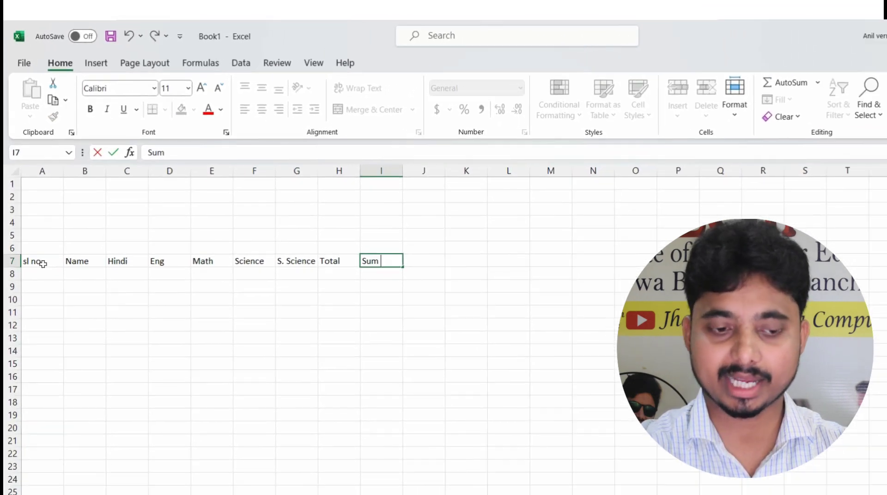
{"action": "key", "text": "Tab"}
{"action": "type", "text": "Min"}
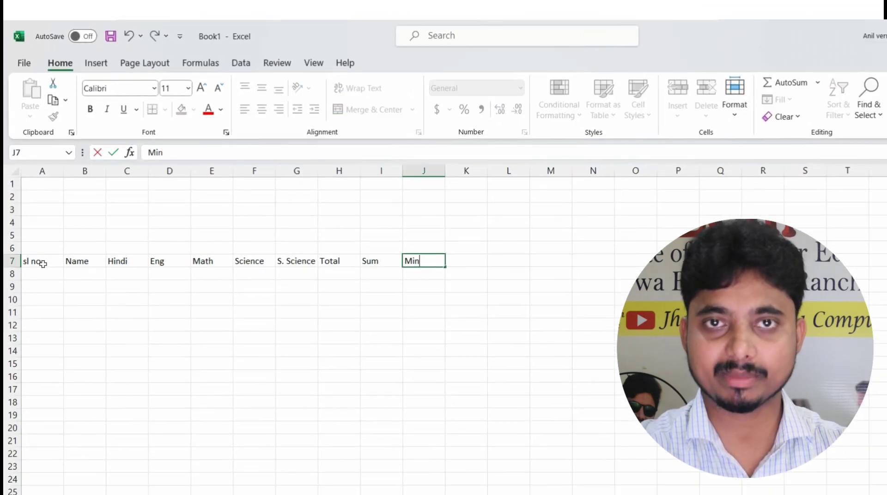
{"action": "key", "text": "Tab"}
{"action": "type", "text": "Max"}
{"action": "key", "text": "Tab"}
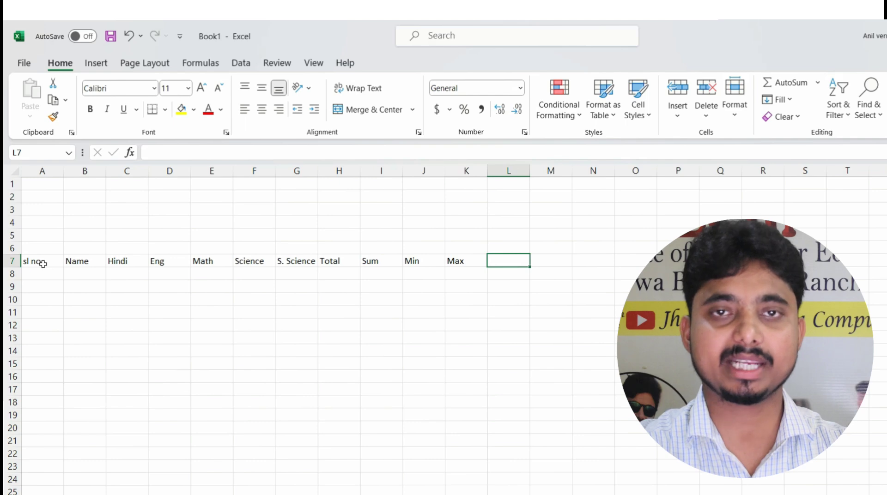
{"action": "type", "text": "Count"}
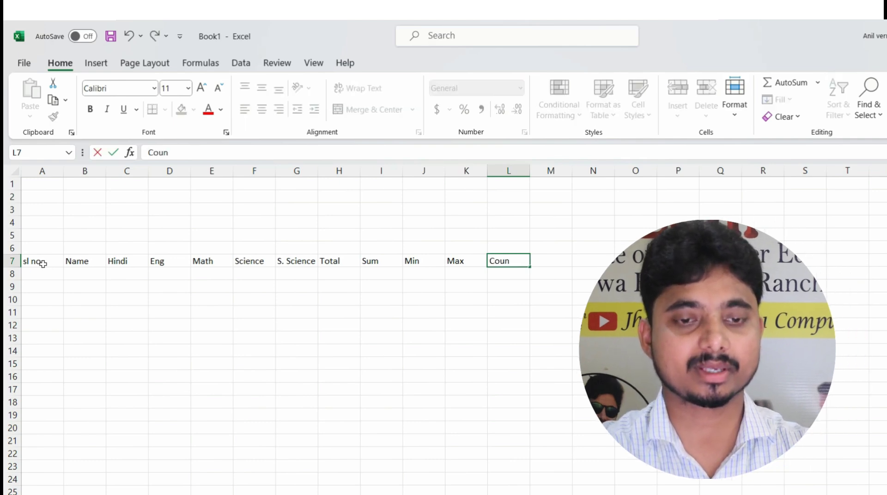
{"action": "key", "text": "Tab"}
Finish row 7 with the headers Per%, Grade, Division and Result
{"action": "type", "text": "Per"}
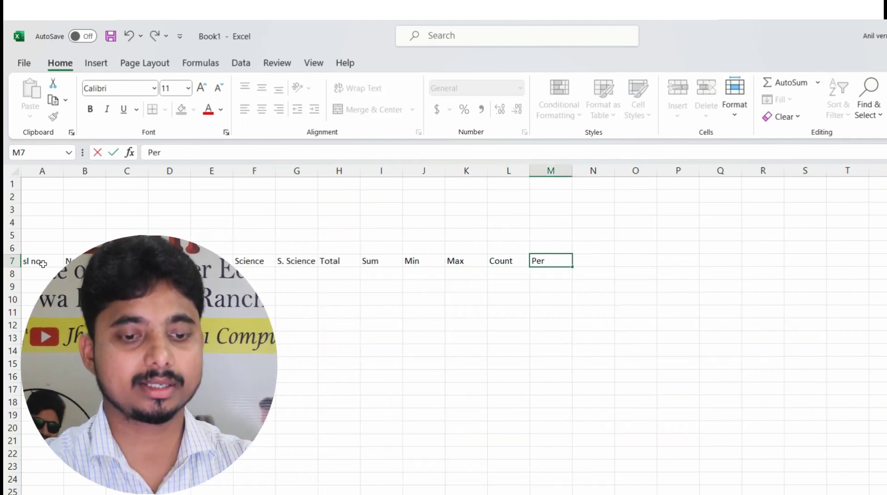
{"action": "type", "text": "%"}
{"action": "key", "text": "Tab"}
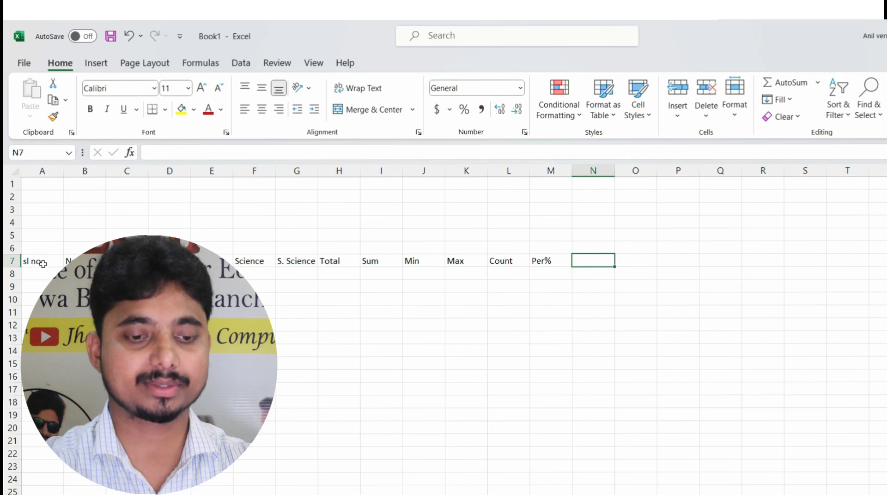
{"action": "type", "text": "R"}
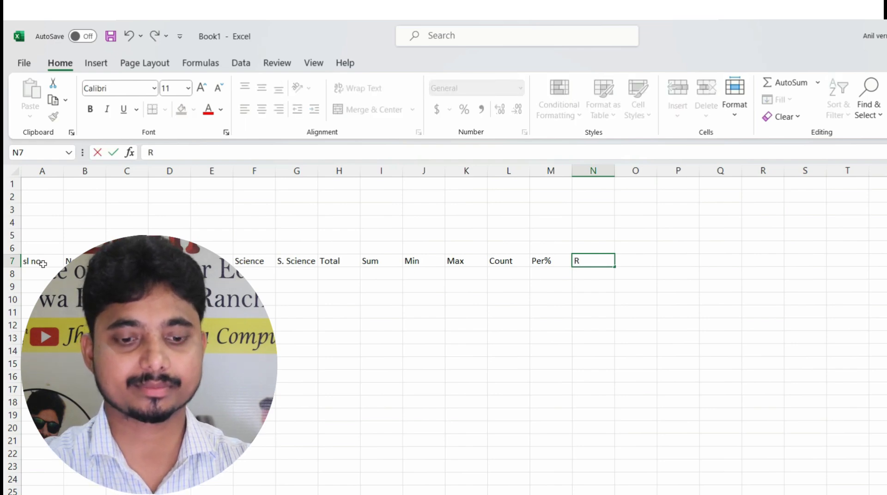
{"action": "key", "text": "BackSpace"}
{"action": "type", "text": "Grade"}
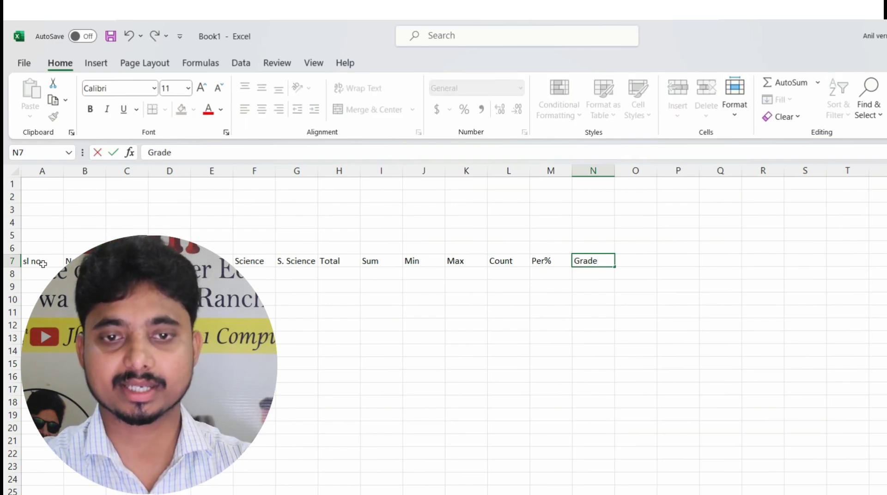
{"action": "key", "text": "Tab"}
{"action": "type", "text": "Division"}
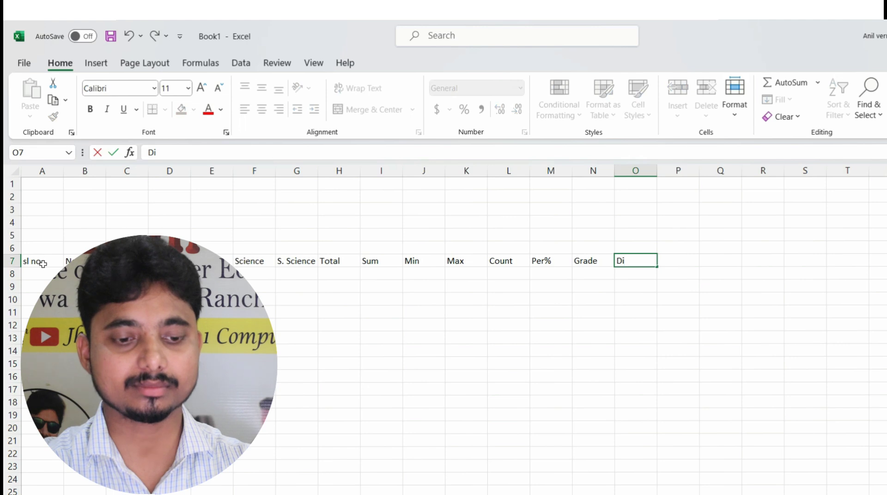
{"action": "key", "text": "Tab"}
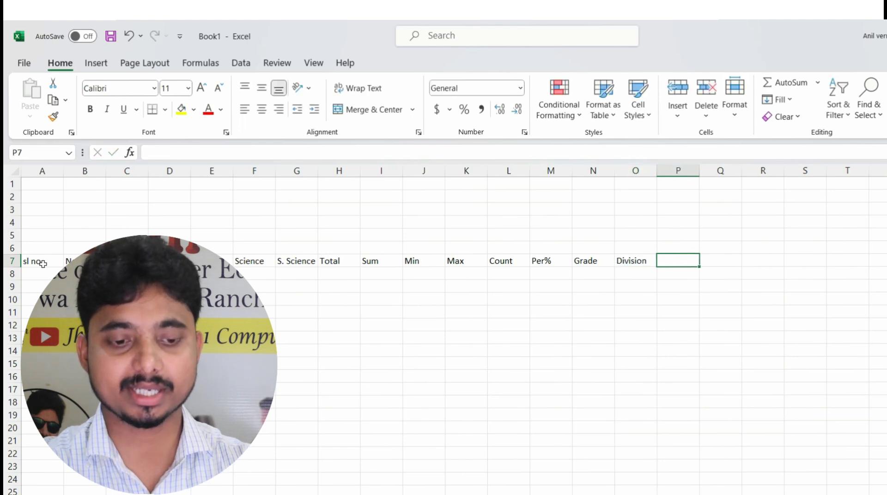
{"action": "type", "text": "Result"}
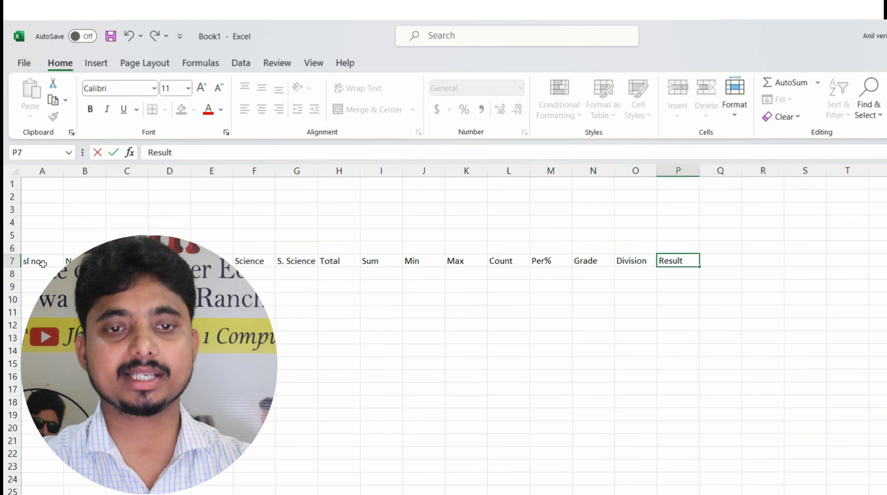
Enter 1 and 2 in A8:A9 and fill the serial numbers down to 10 in A17
{"action": "key", "text": "Return"}
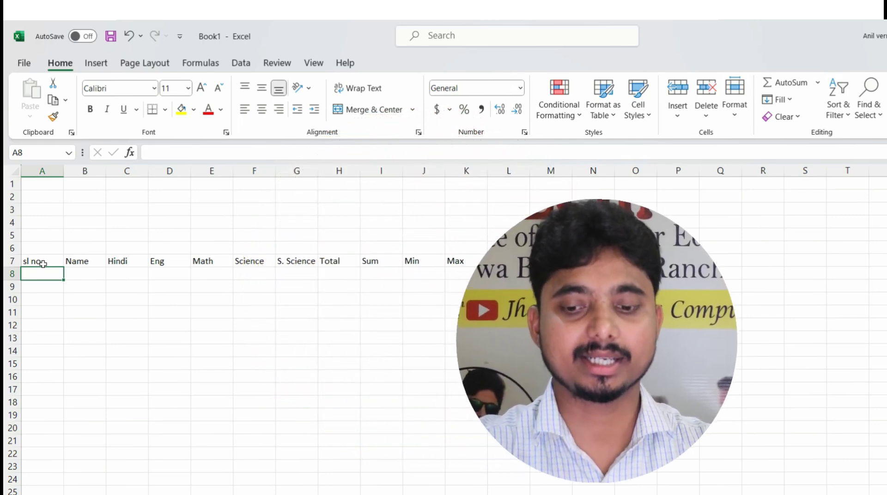
{"action": "type", "text": "1"}
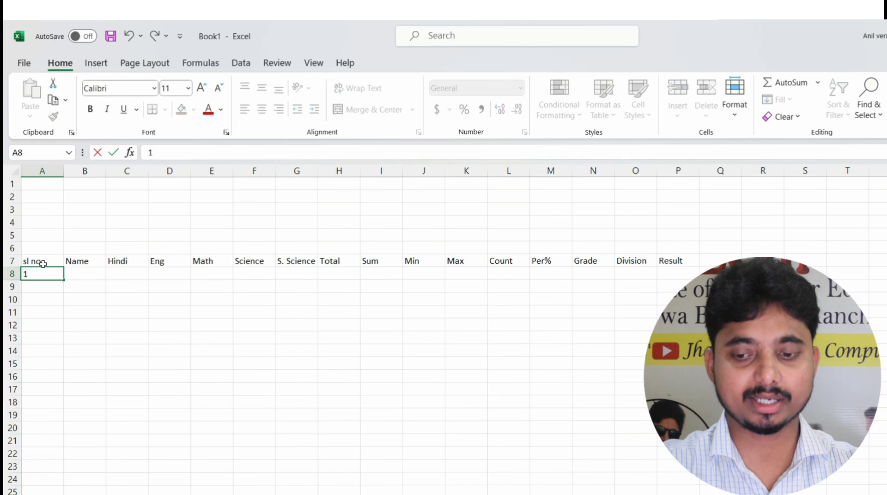
{"action": "key", "text": "Return"}
{"action": "type", "text": "2"}
{"action": "key", "text": "Return"}
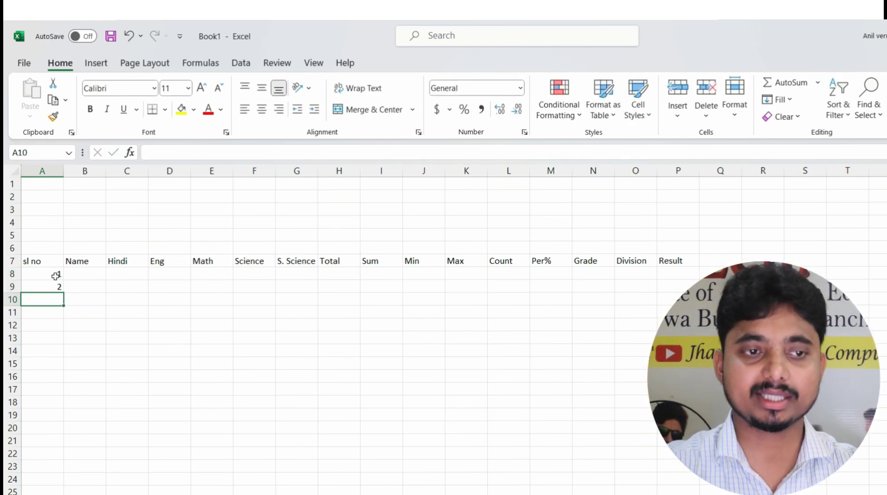
{"action": "left_click_drag", "start_coordinate": [55, 276], "coordinate": [52, 287]}
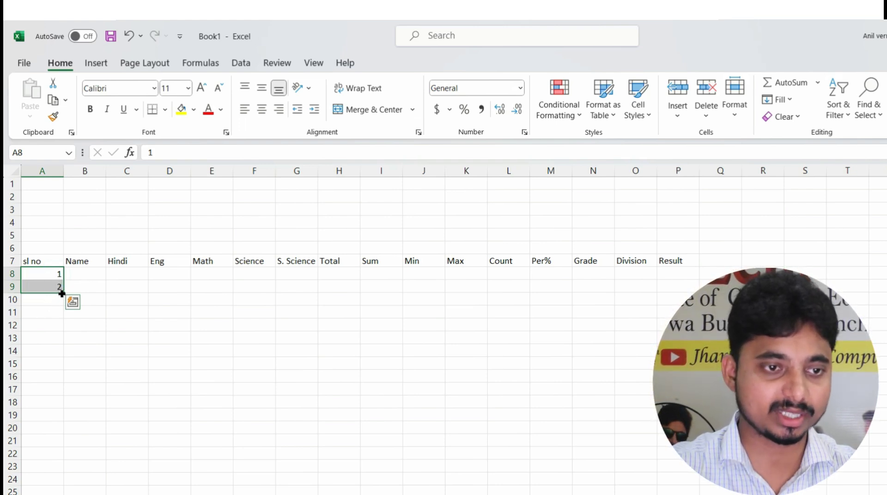
{"action": "left_click_drag", "start_coordinate": [63, 294], "coordinate": [69, 401]}
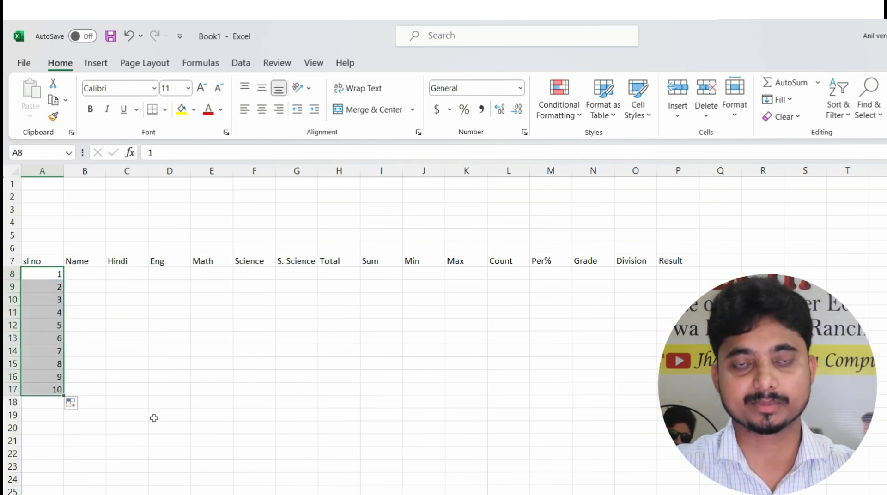
Enter the three students' names in cells B8, B9 and B10
{"action": "left_click", "coordinate": [83, 273]}
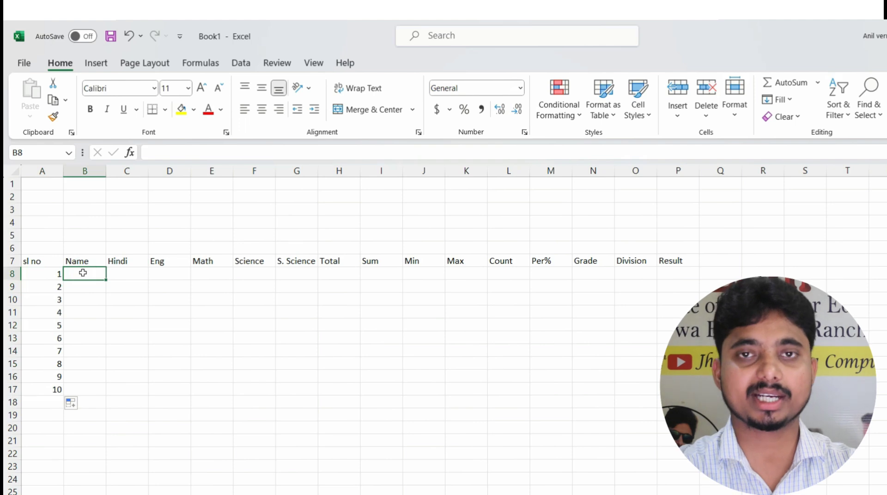
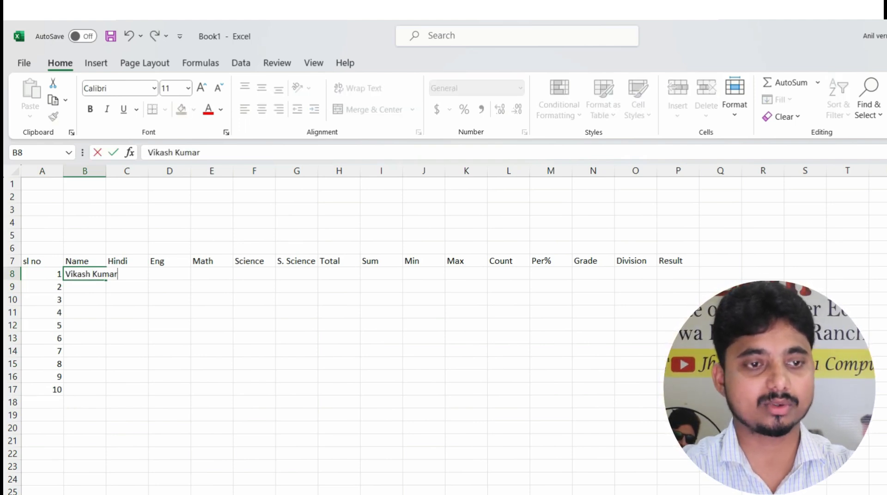
{"action": "key", "text": "Tab"}
{"action": "key", "text": "Down"}
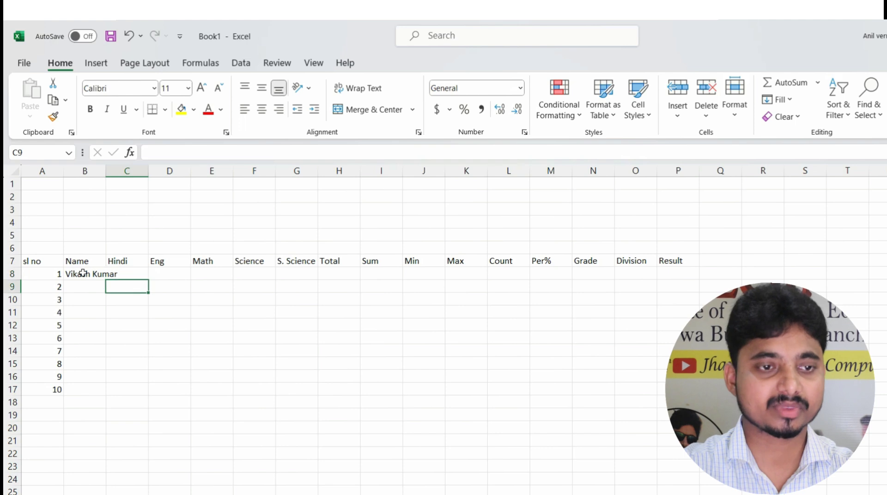
{"action": "key", "text": "Left"}
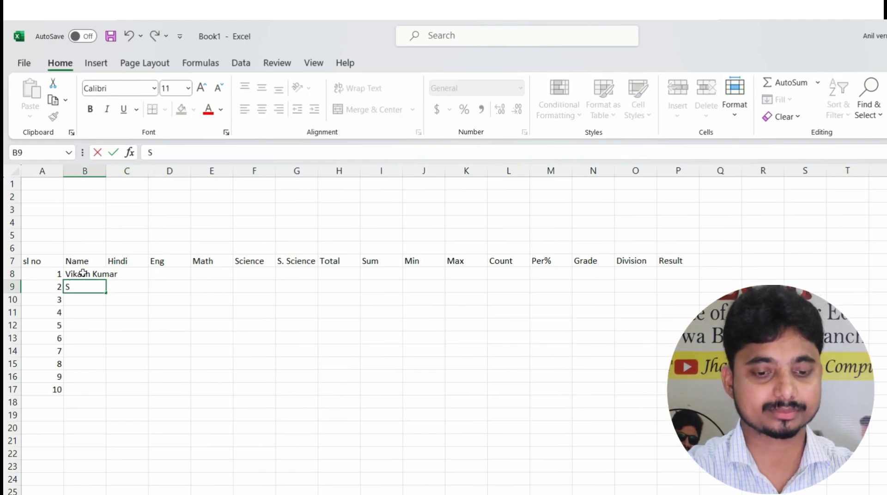
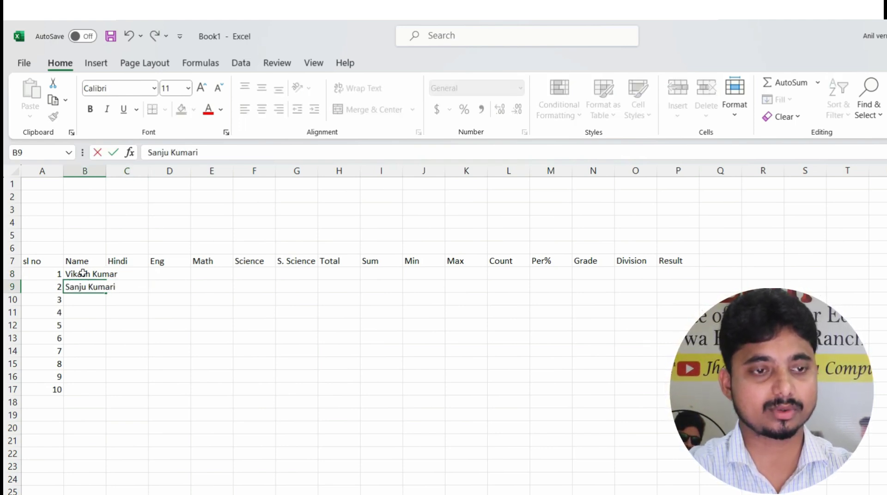
{"action": "key", "text": "Return"}
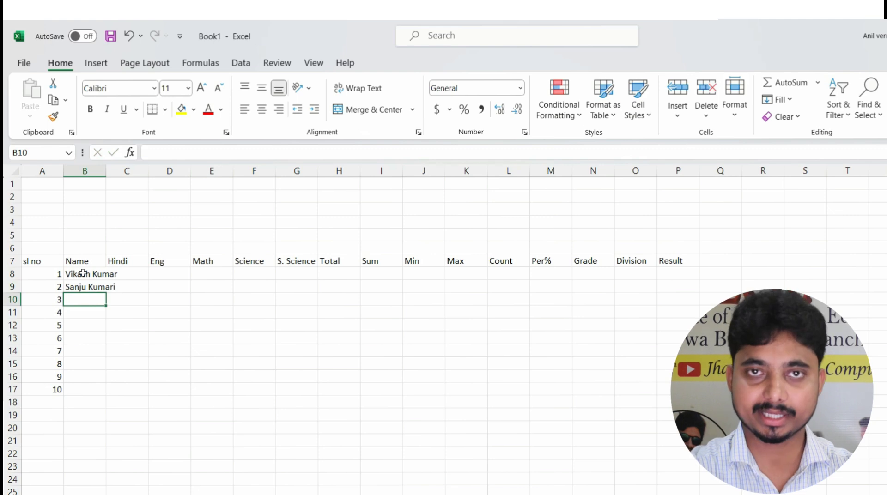
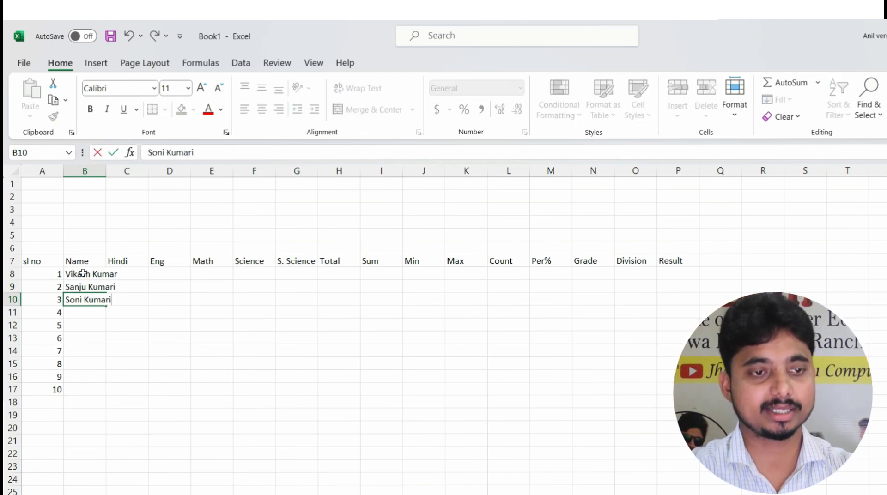
{"action": "key", "text": "Return"}
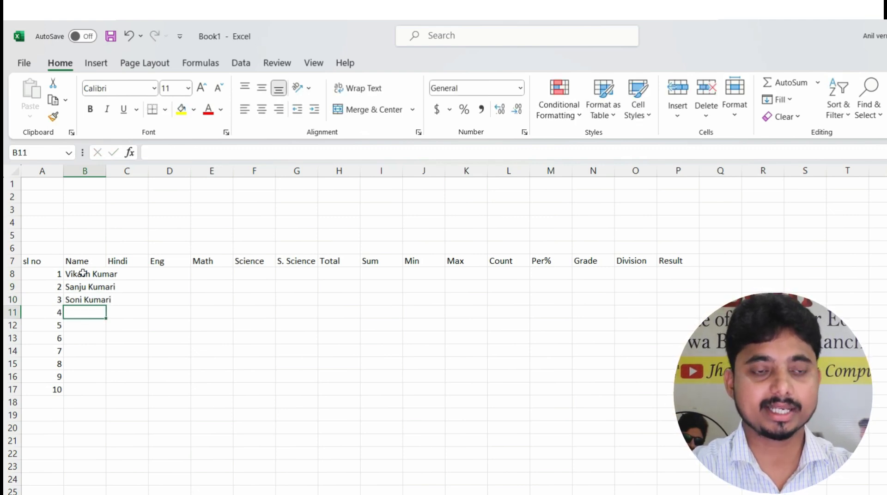
AutoFit column B so the student names fit
{"action": "double_click", "coordinate": [105, 170]}
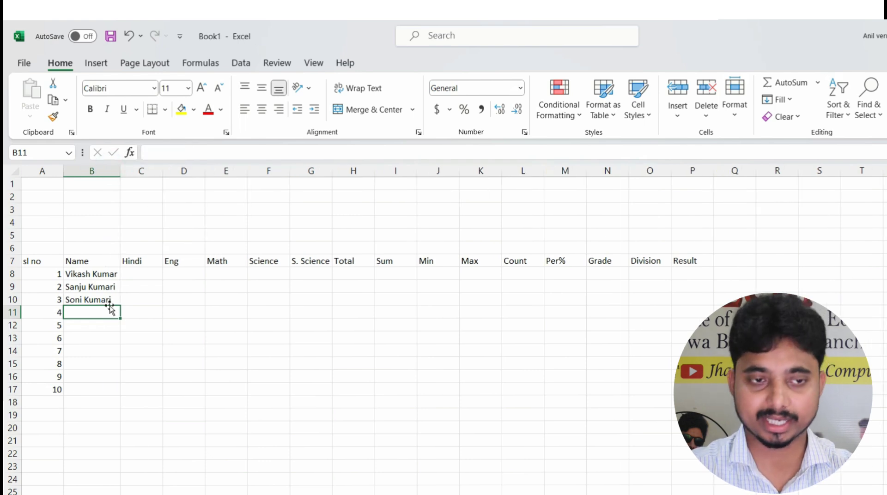
{"action": "left_click_drag", "start_coordinate": [95, 276], "coordinate": [98, 389]}
{"action": "left_click", "coordinate": [139, 273]}
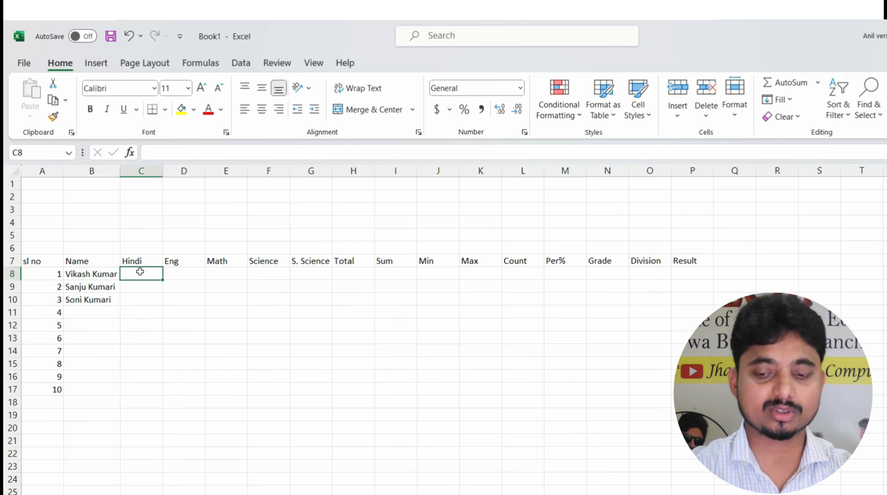
Enter Hindi marks 45, 65 and 55 in C8:C10
{"action": "type", "text": "45"}
{"action": "key", "text": "Return"}
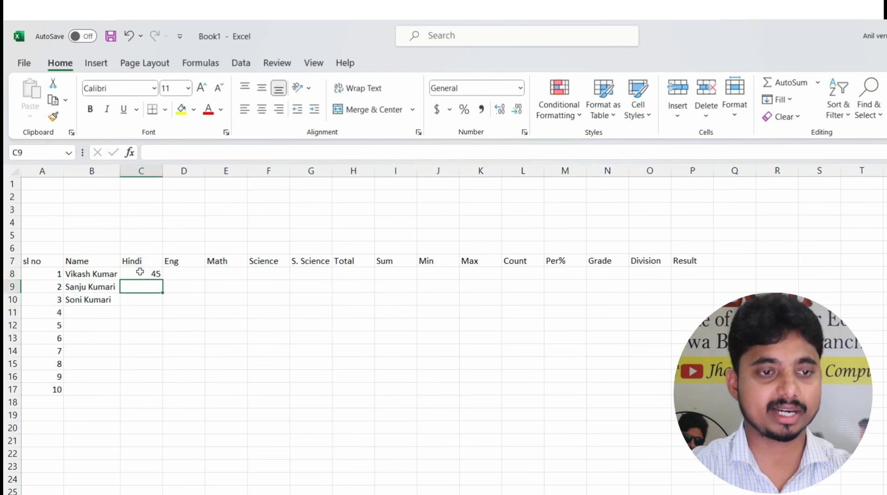
{"action": "type", "text": "65"}
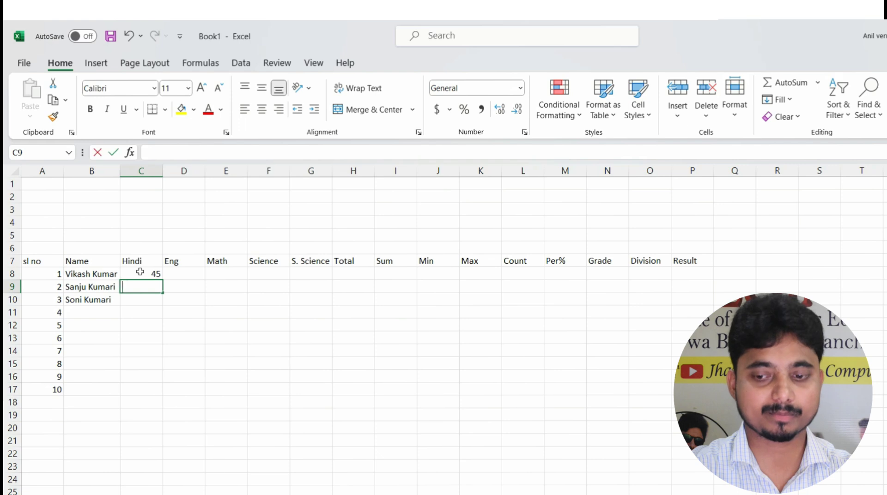
{"action": "key", "text": "Return"}
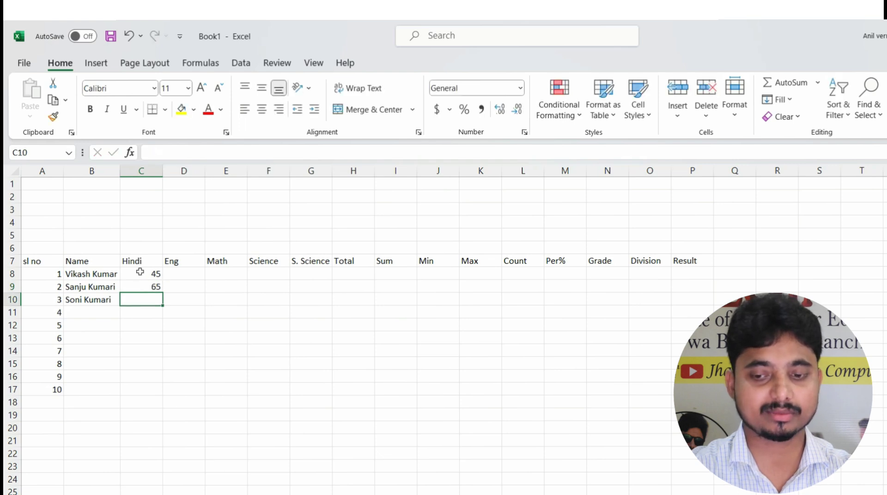
{"action": "type", "text": "55"}
{"action": "key", "text": "Right"}
{"action": "key", "text": "Up"}
{"action": "key", "text": "Up"}
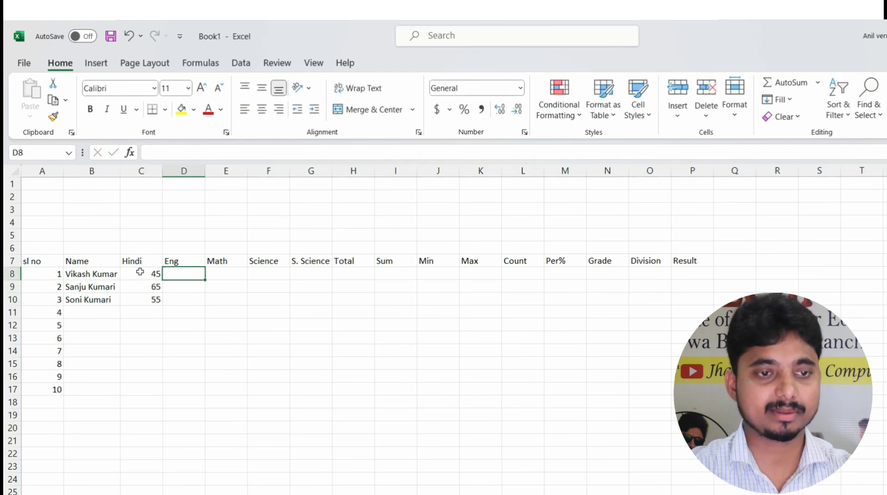
Enter Eng marks 45, 85 and 56 in D8:D10
{"action": "type", "text": "45"}
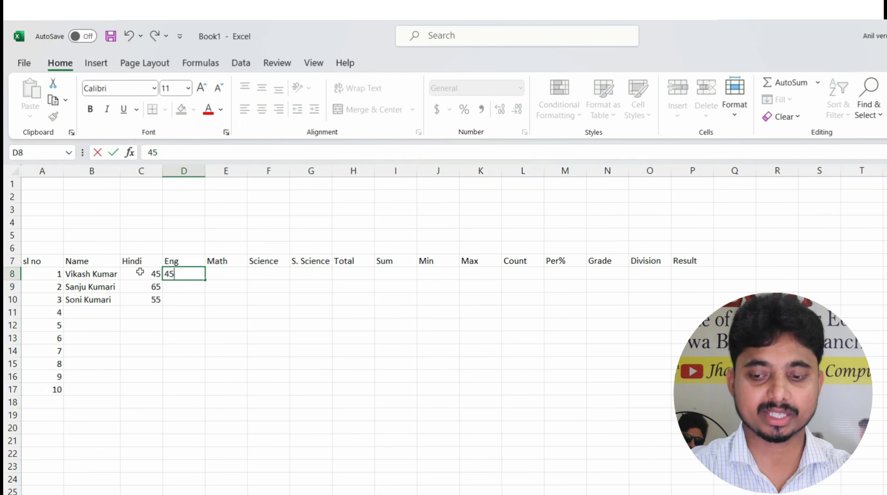
{"action": "key", "text": "Return"}
{"action": "type", "text": "85"}
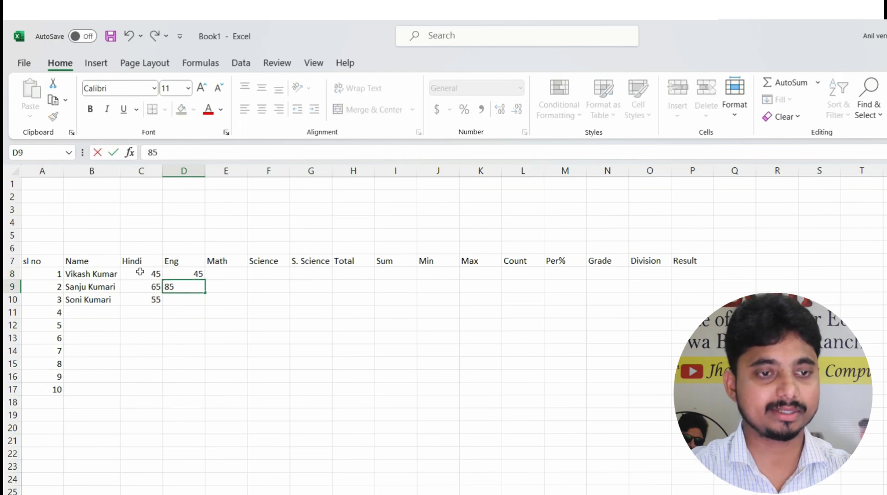
{"action": "key", "text": "Return"}
{"action": "type", "text": "56"}
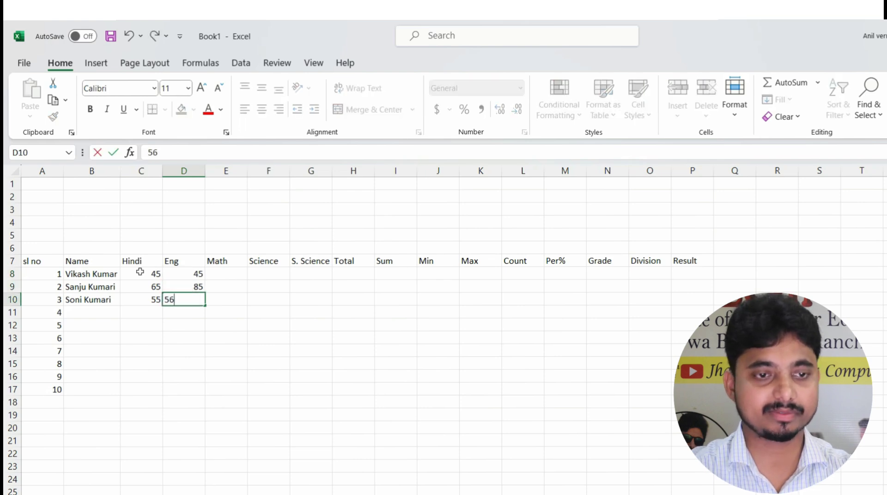
{"action": "key", "text": "Tab"}
{"action": "key", "text": "Up"}
{"action": "key", "text": "Up"}
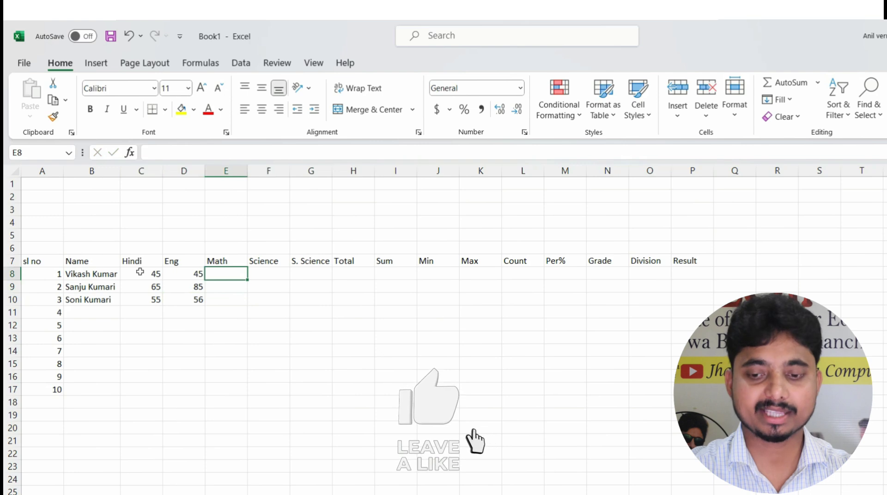
Enter Math marks 75, 65 and 56 in E8:E10
{"action": "type", "text": "75"}
{"action": "key", "text": "Return"}
{"action": "type", "text": "65"}
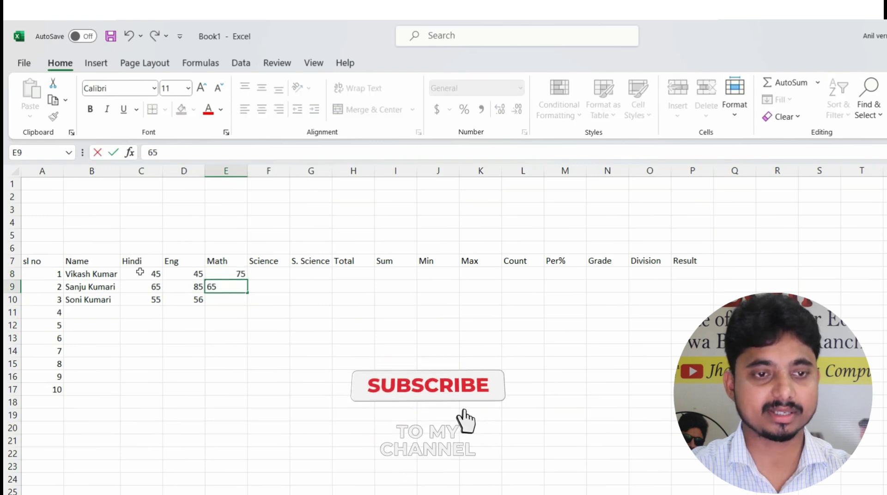
{"action": "key", "text": "Return"}
{"action": "type", "text": "56"}
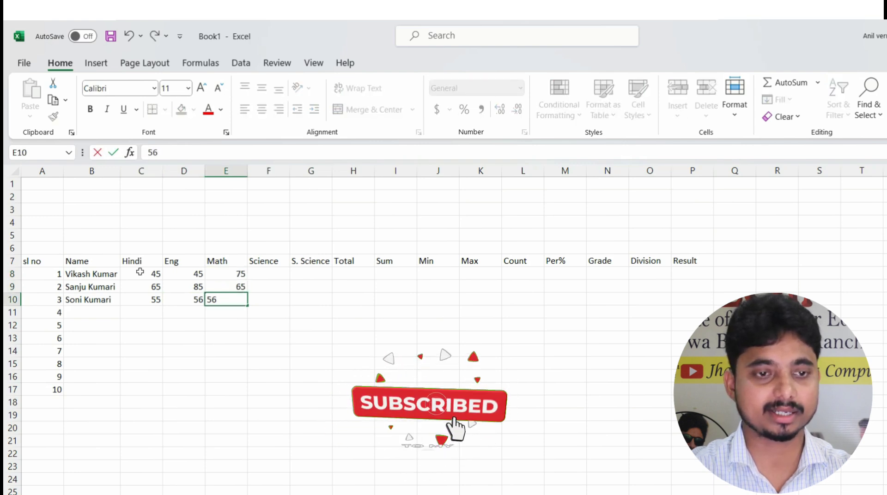
{"action": "key", "text": "Return"}
{"action": "key", "text": "Up"}
{"action": "key", "text": "Up"}
{"action": "key", "text": "Up"}
{"action": "key", "text": "Right"}
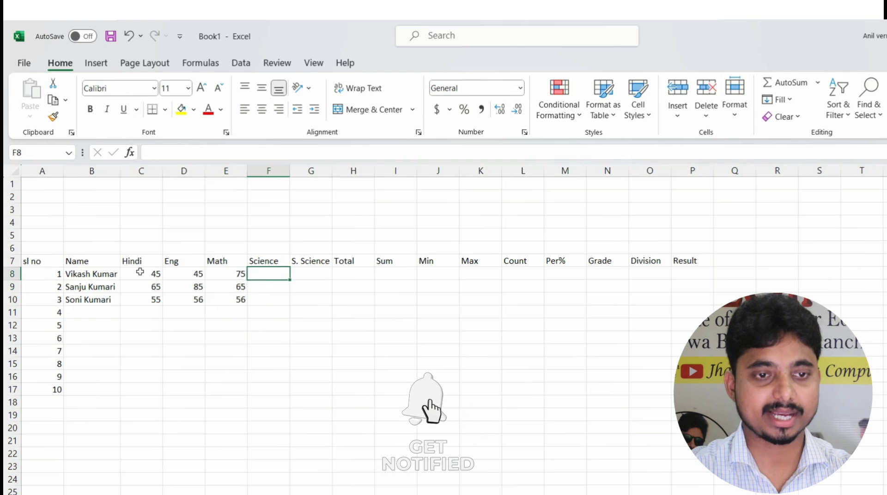
Enter Science marks 45, 25 and 35 in F8:F10
{"action": "type", "text": "45"}
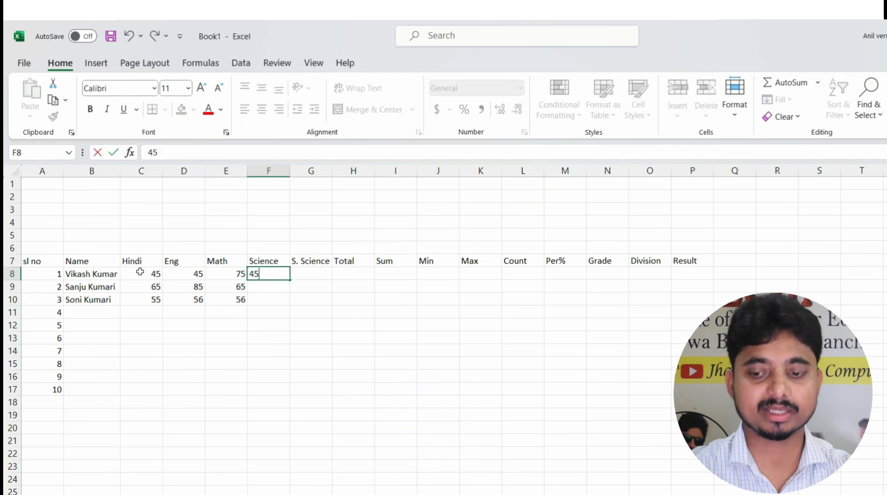
{"action": "key", "text": "Return"}
{"action": "type", "text": "25"}
{"action": "key", "text": "Return"}
{"action": "type", "text": "35"}
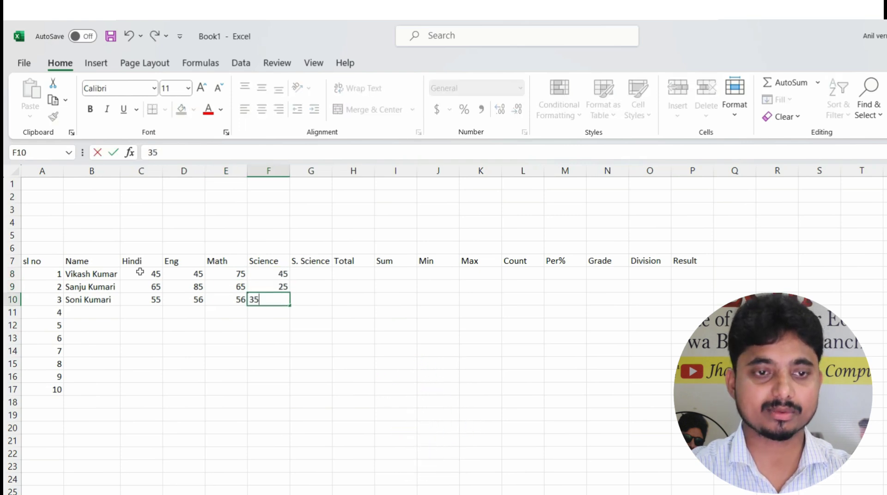
{"action": "key", "text": "Return"}
{"action": "key", "text": "Up"}
{"action": "key", "text": "Right"}
{"action": "key", "text": "Up"}
{"action": "key", "text": "Up"}
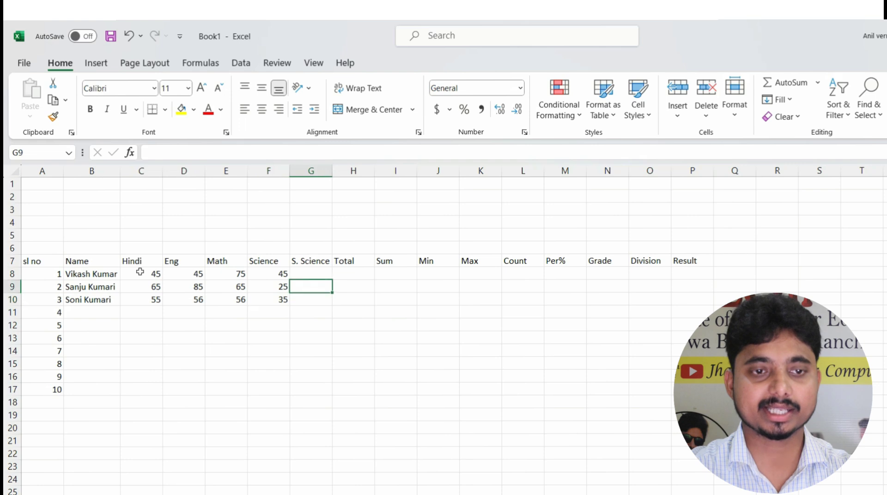
Enter S. Science marks 45, 85 and 25 in G8:G10
{"action": "type", "text": "45"}
{"action": "key", "text": "Return"}
{"action": "type", "text": "85"}
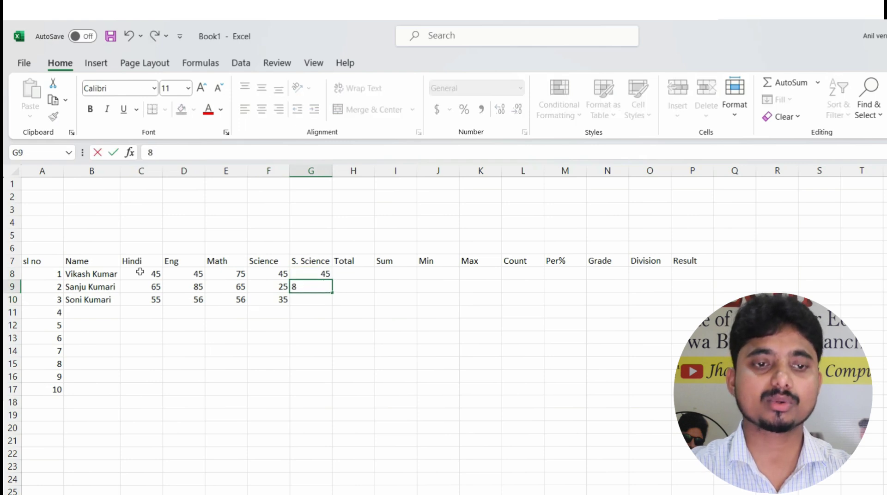
{"action": "key", "text": "Return"}
{"action": "type", "text": "25"}
{"action": "key", "text": "Return"}
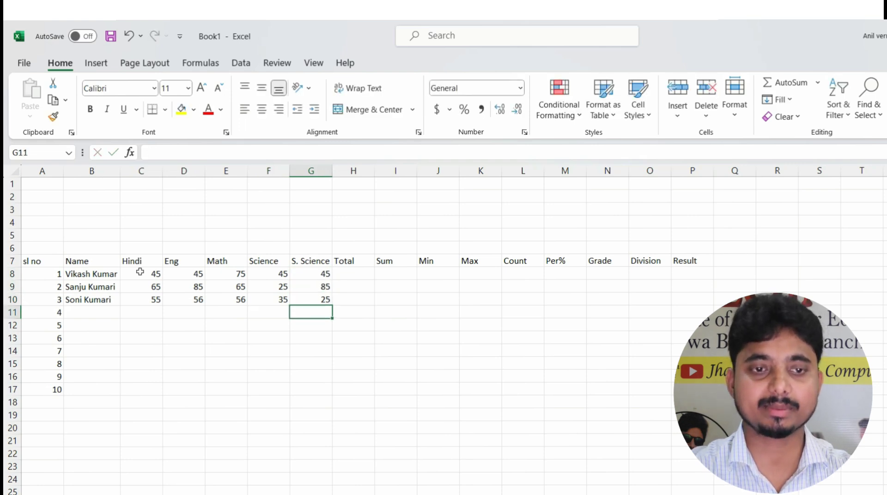
{"action": "key", "text": "Up"}
{"action": "key", "text": "Right"}
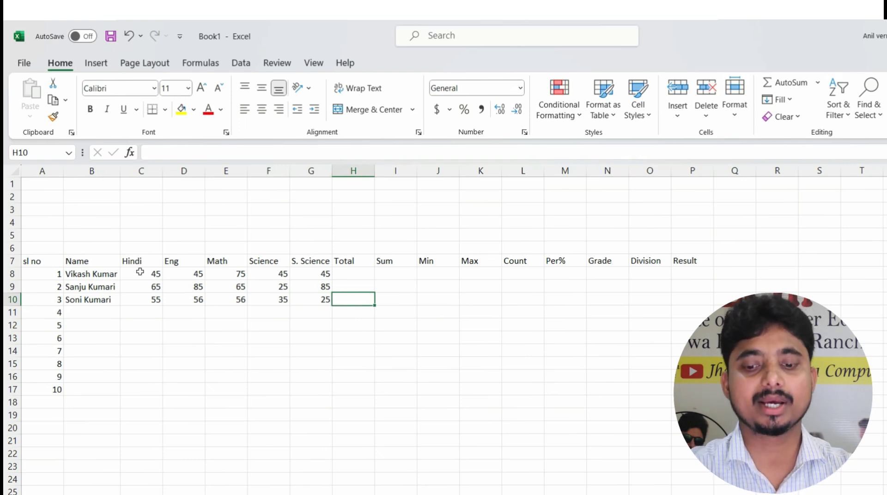
Type 500 into each Total cell H8, H9 and H10 one by one
{"action": "key", "text": "Up"}
{"action": "key", "text": "Up"}
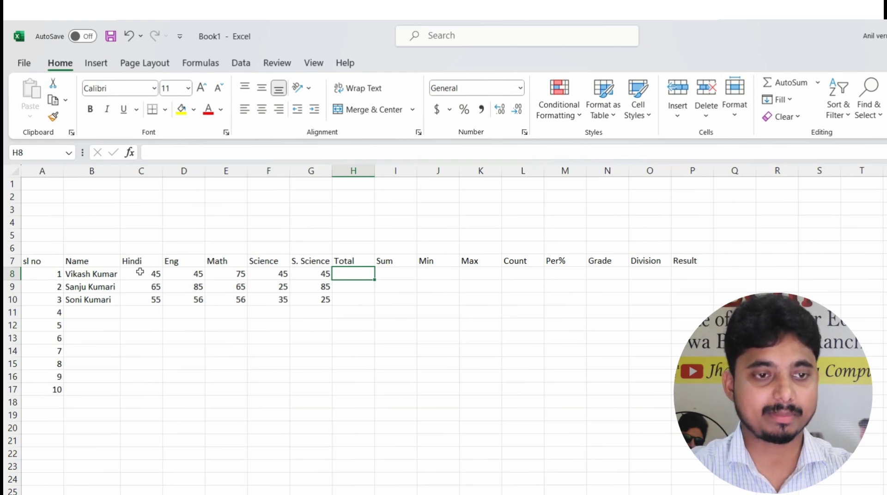
{"action": "type", "text": "500"}
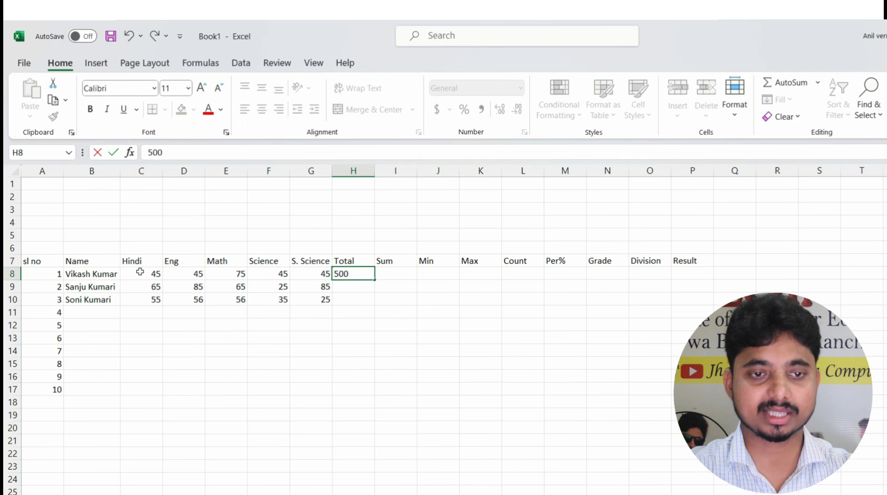
{"action": "key", "text": "Return"}
{"action": "type", "text": "500"}
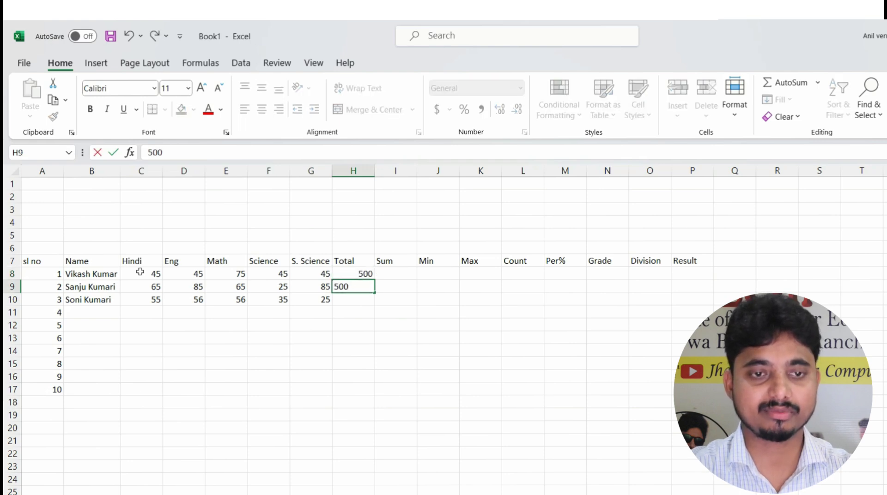
{"action": "key", "text": "Return"}
{"action": "type", "text": "500"}
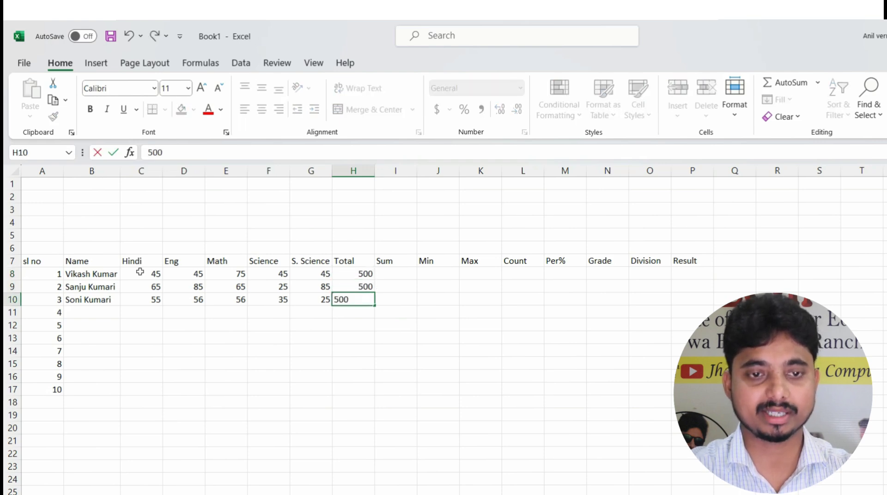
{"action": "key", "text": "Return"}
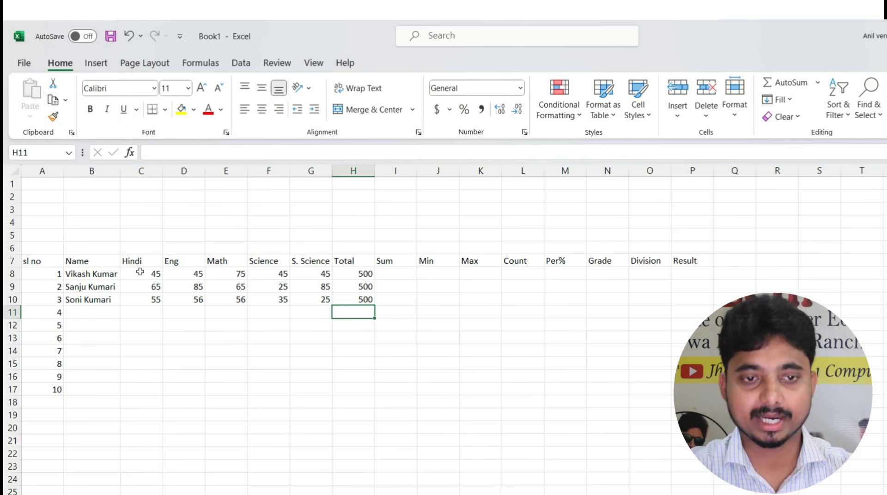
Clear H9 and H10 and refill them with 500 using Ctrl+D
{"action": "key", "text": "Up"}
{"action": "key", "text": "Up"}
{"action": "key", "text": "Up"}
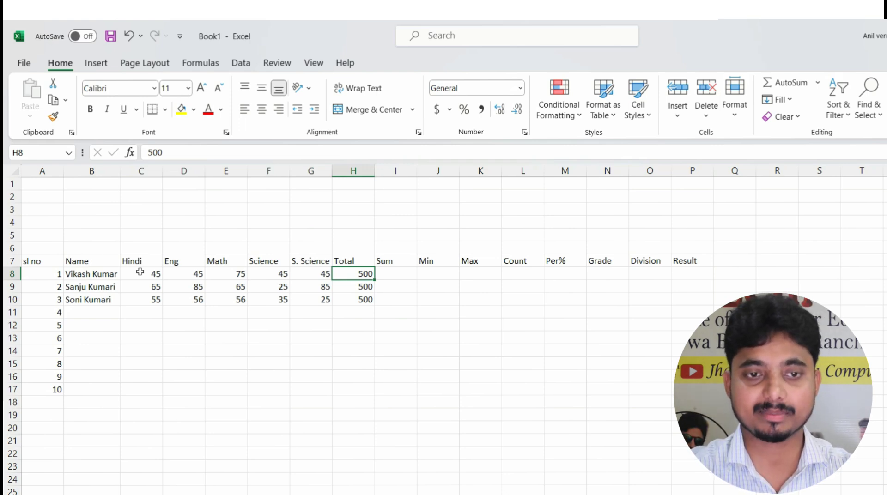
{"action": "key", "text": "Down"}
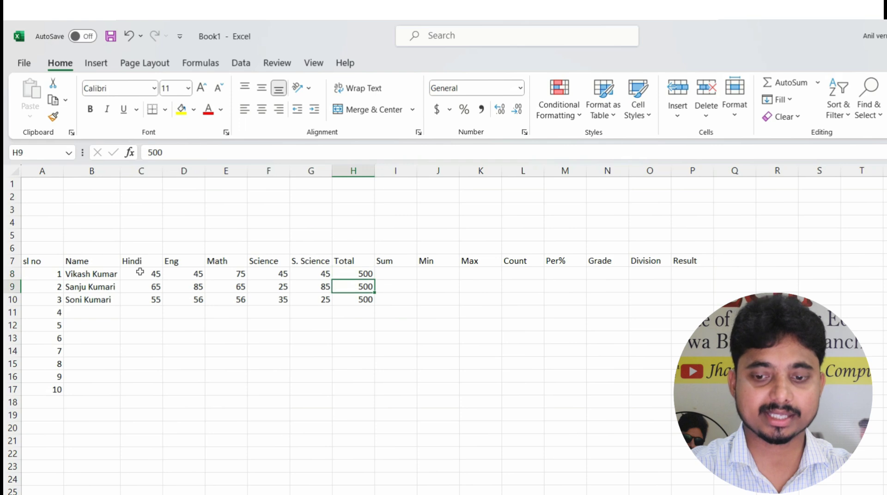
{"action": "key", "text": "Delete"}
{"action": "key", "text": "Down"}
{"action": "key", "text": "Delete"}
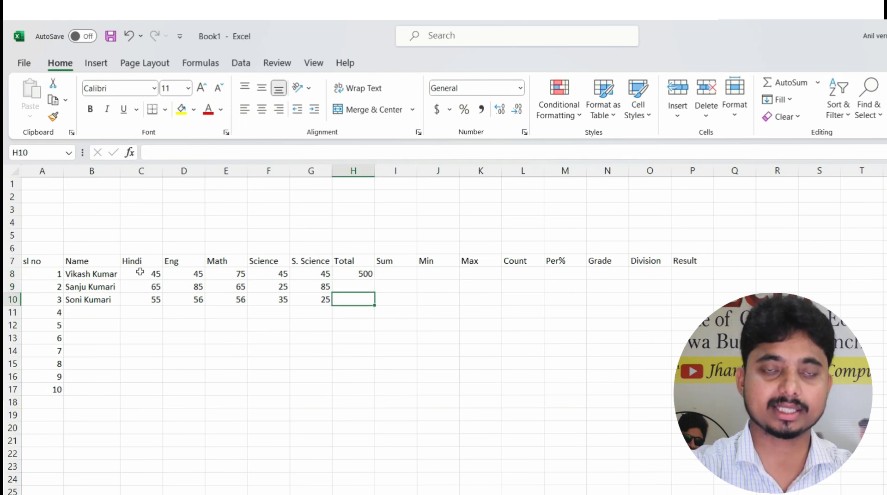
{"action": "key", "text": "Up"}
{"action": "key", "text": "Up"}
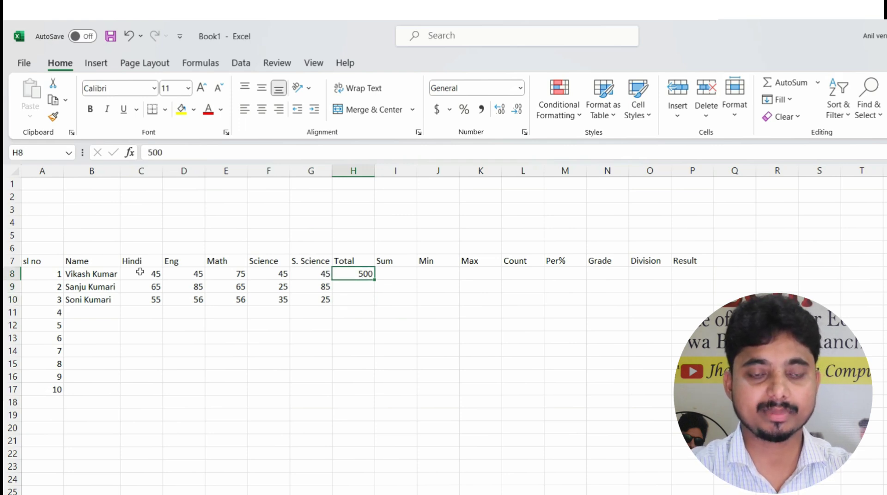
{"action": "key", "text": "Down"}
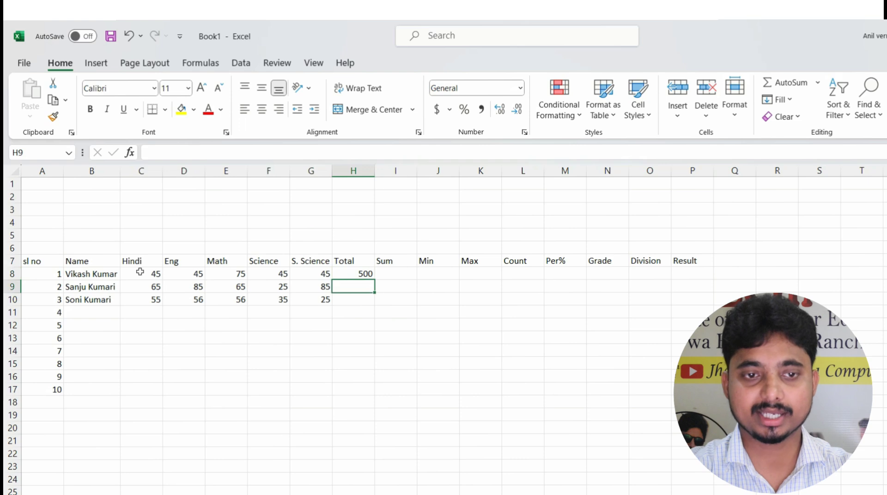
{"action": "key", "text": "ctrl+d"}
{"action": "key", "text": "Down"}
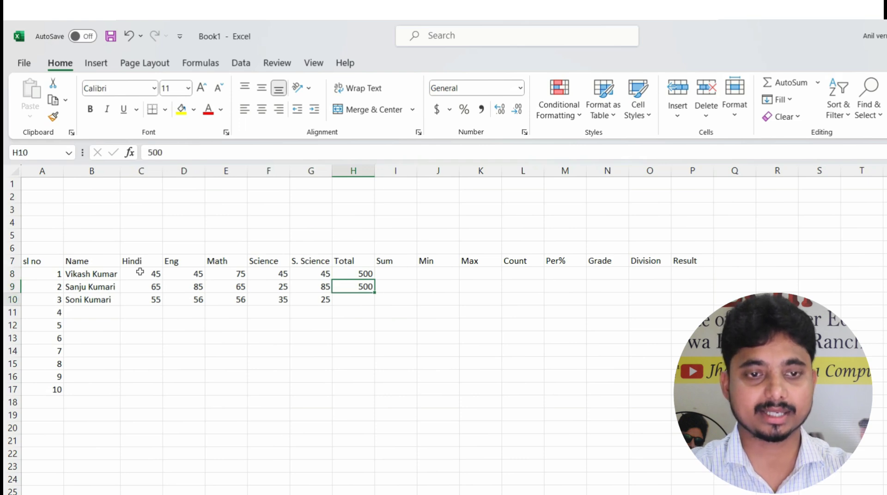
{"action": "key", "text": "ctrl+d"}
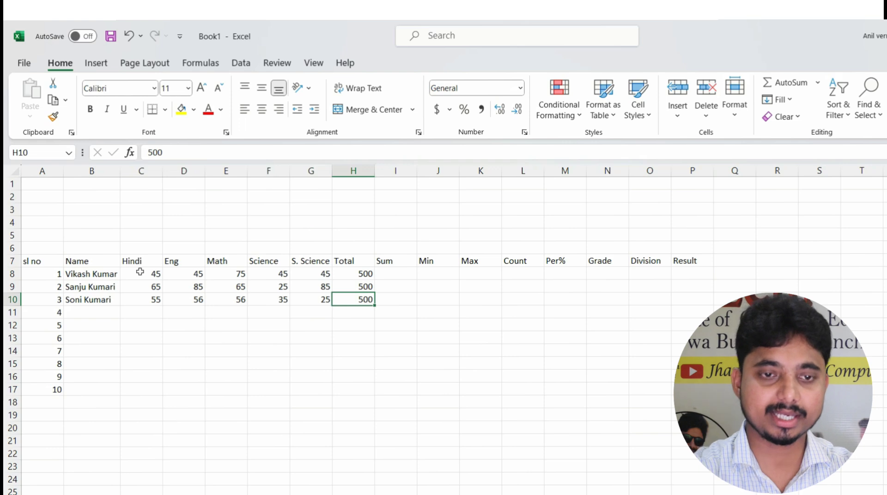
Clear H8:H10, then select it and enter 500 in all three with Ctrl+Enter
{"action": "key", "text": "Delete"}
{"action": "key", "text": "Up"}
{"action": "key", "text": "Delete"}
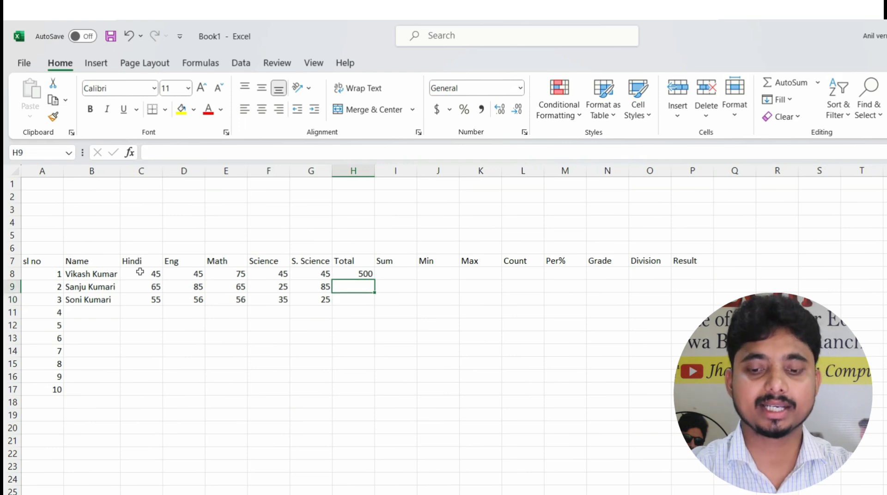
{"action": "key", "text": "Up"}
{"action": "key", "text": "Delete"}
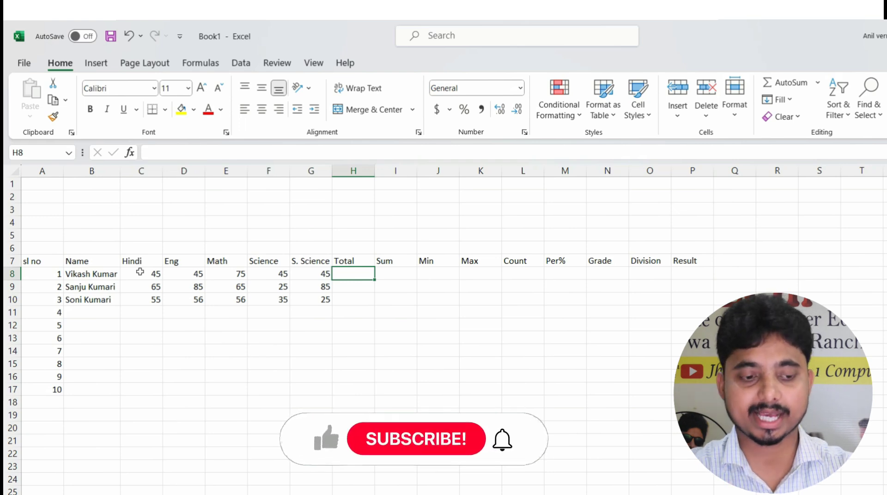
{"action": "key", "text": "shift+Down"}
{"action": "key", "text": "shift+Down"}
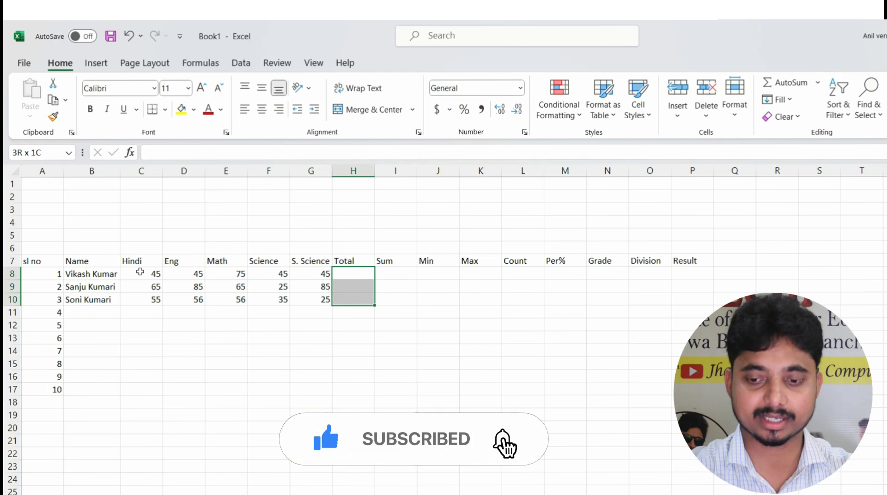
{"action": "type", "text": "500"}
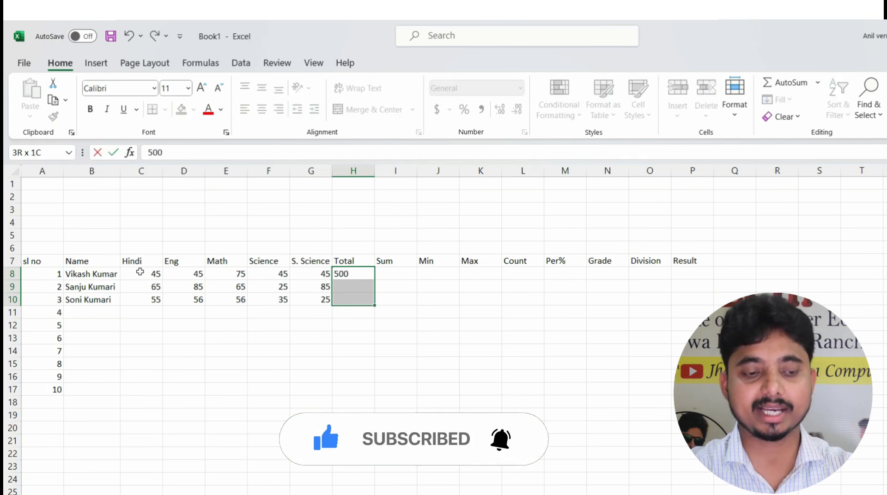
{"action": "key", "text": "ctrl+Return"}
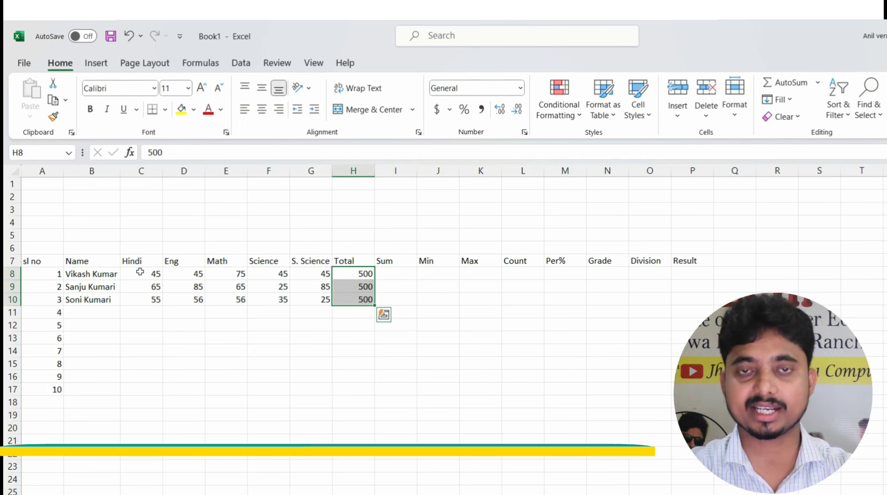
{"action": "key", "text": "Right"}
{"action": "key", "text": "Up"}
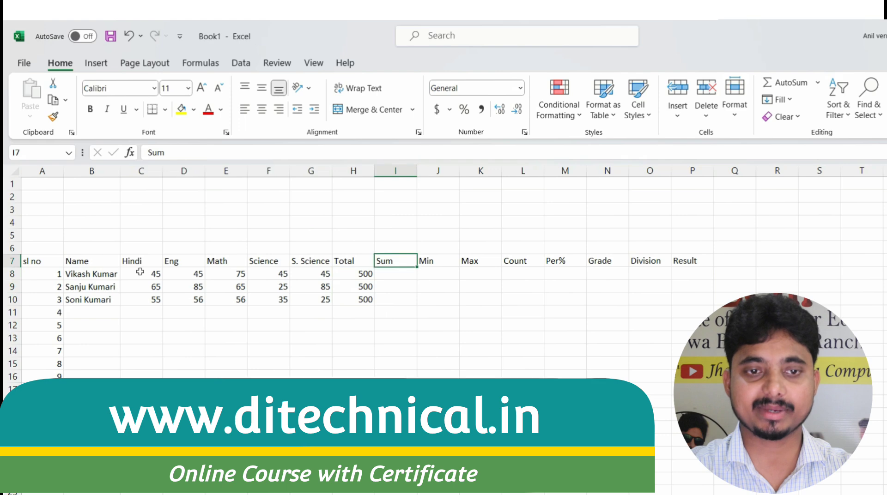
Enter =sum(C8:G8) in I8, totalling the first student's marks to 255
{"action": "key", "text": "Down"}
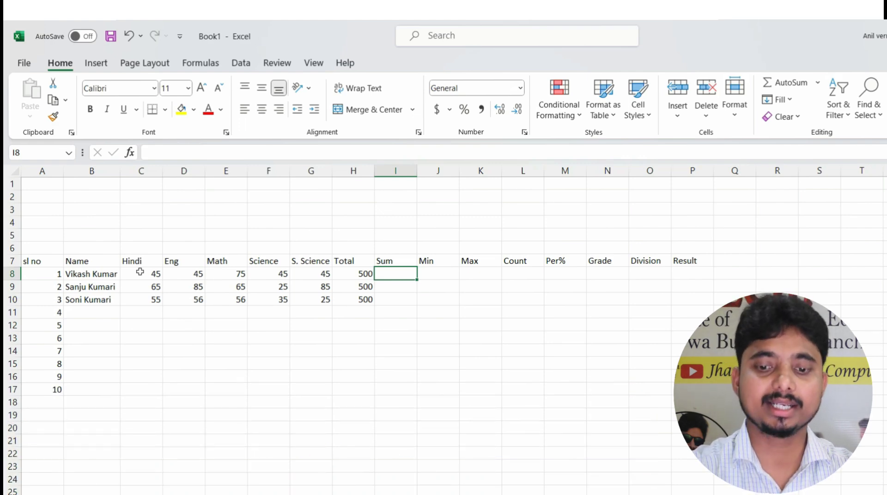
{"action": "type", "text": "="}
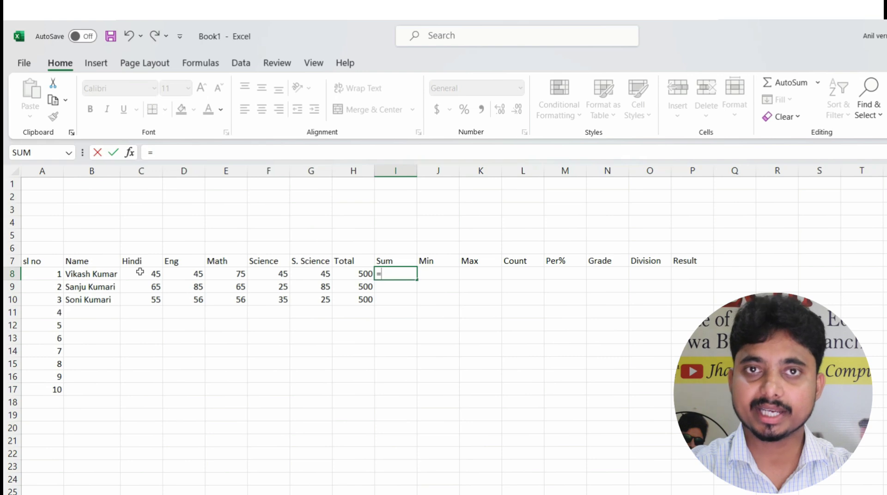
{"action": "type", "text": "sum"}
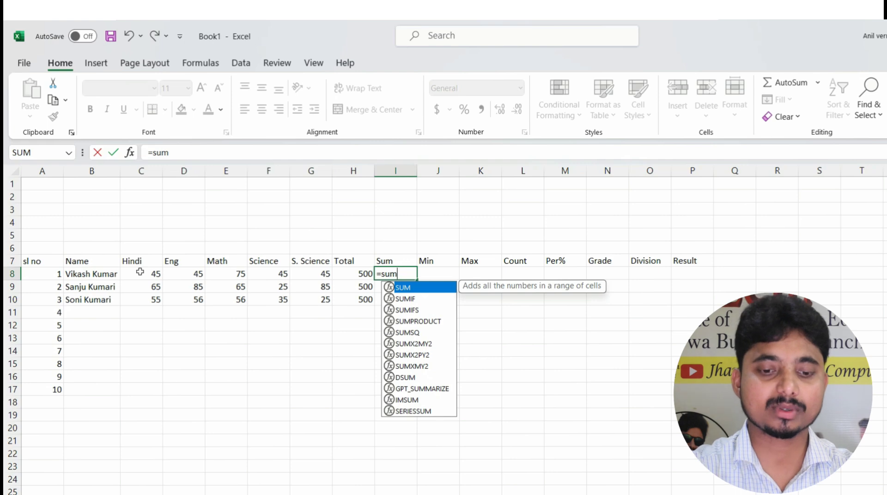
{"action": "type", "text": "("}
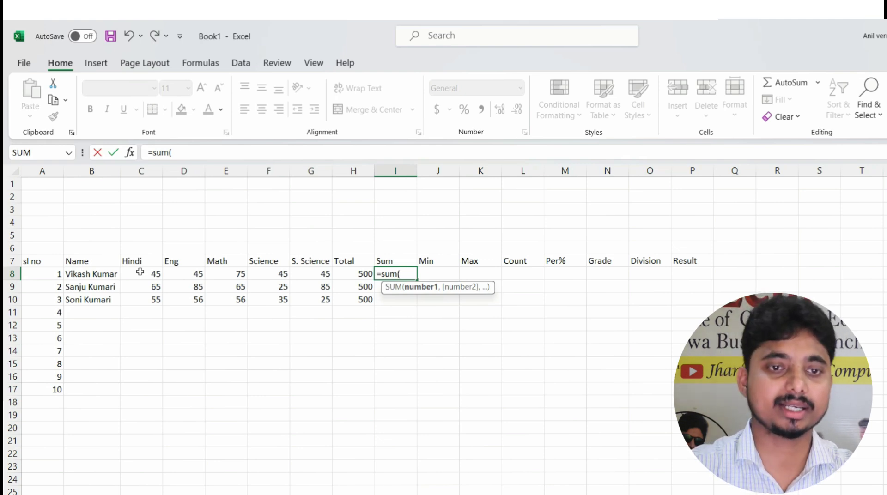
{"action": "left_click_drag", "start_coordinate": [136, 272], "coordinate": [325, 274]}
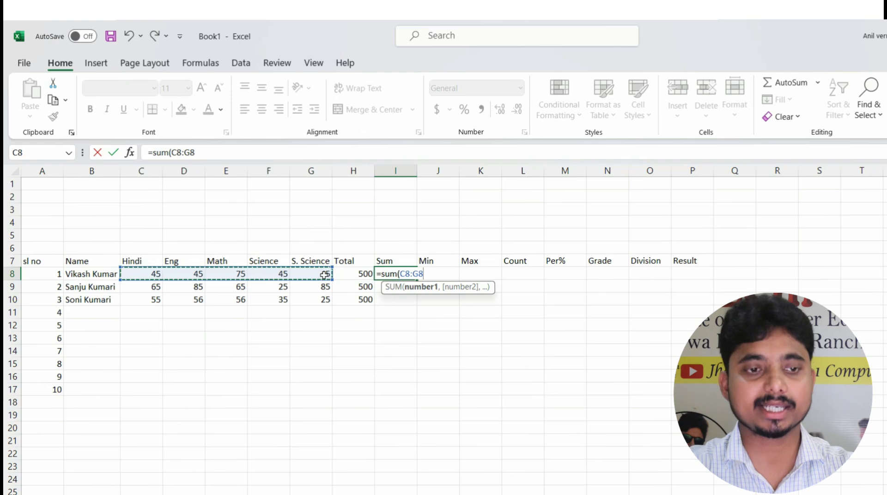
{"action": "type", "text": ")"}
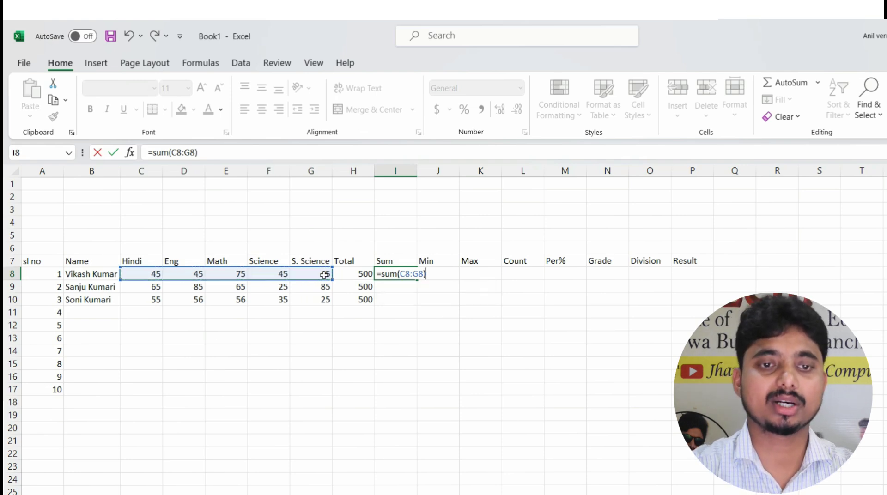
{"action": "key", "text": "Return"}
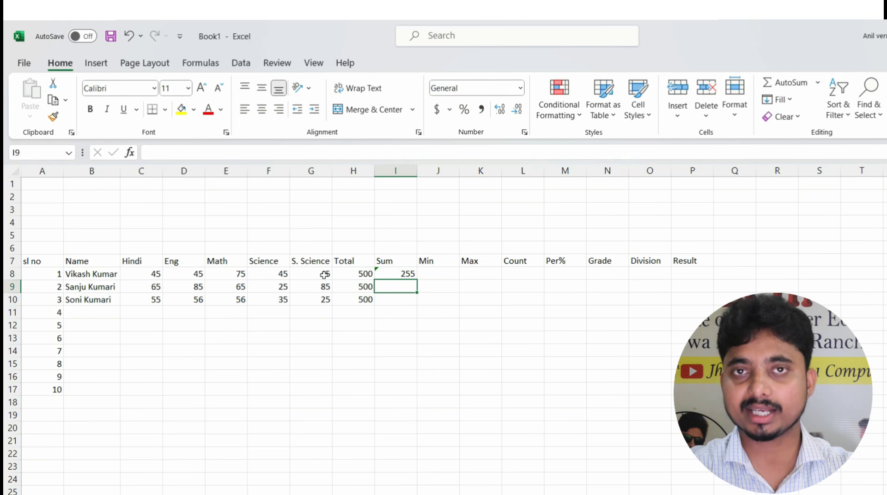
AutoFill the I8 SUM formula down to I17, giving 325 and 227 for the others
{"action": "key", "text": "Up"}
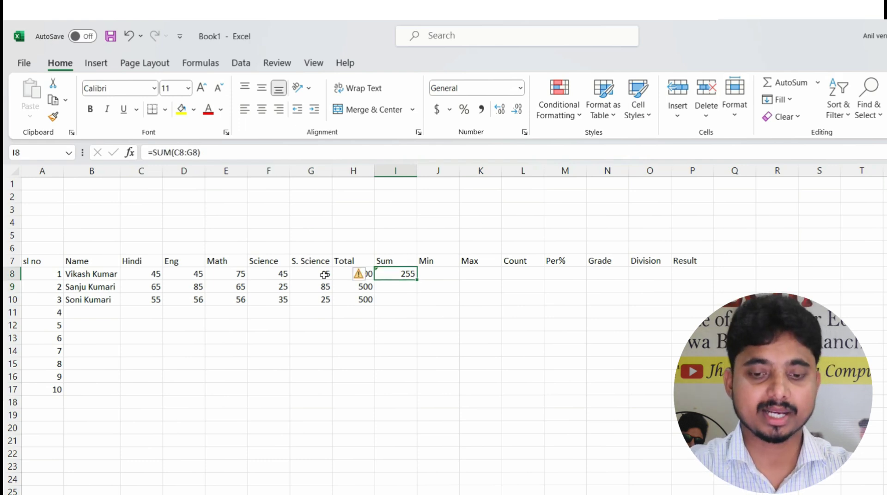
{"action": "key", "text": "Down"}
{"action": "key", "text": "Down"}
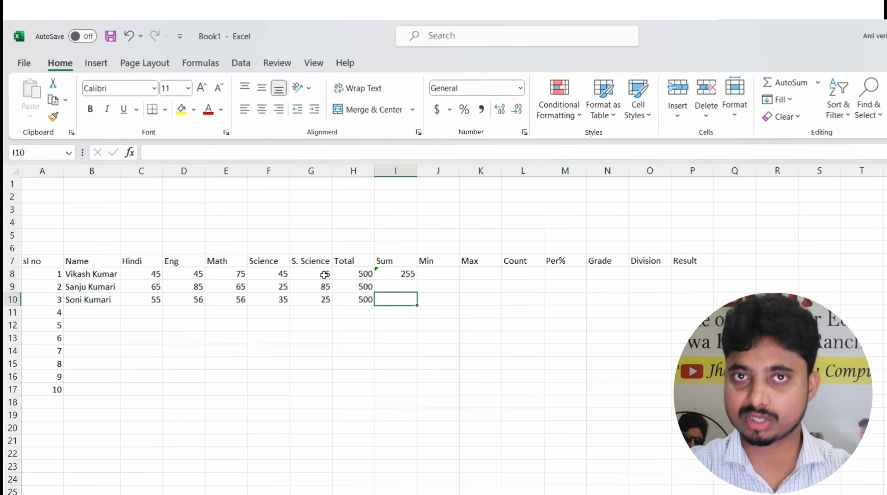
{"action": "key", "text": "Up"}
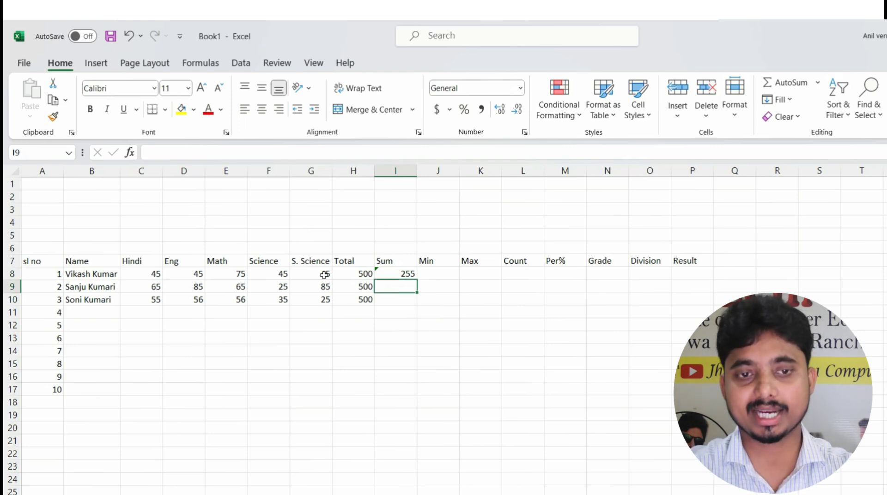
{"action": "key", "text": "Up"}
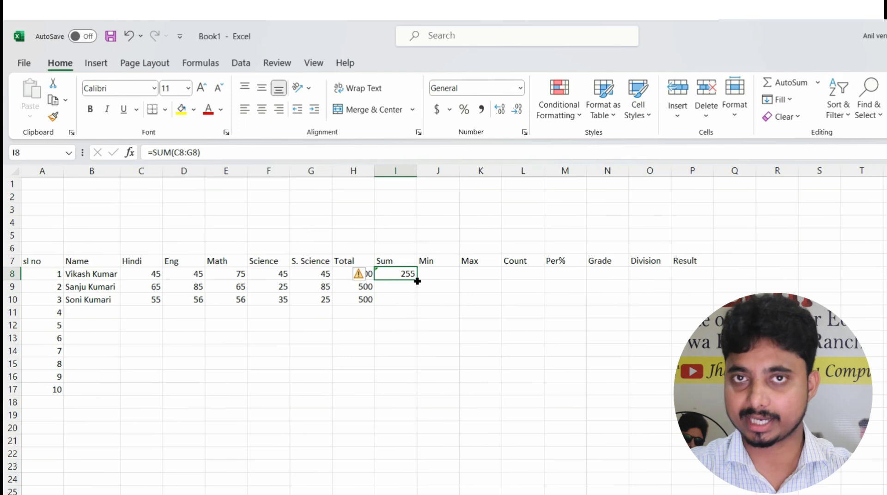
{"action": "double_click", "coordinate": [417, 281]}
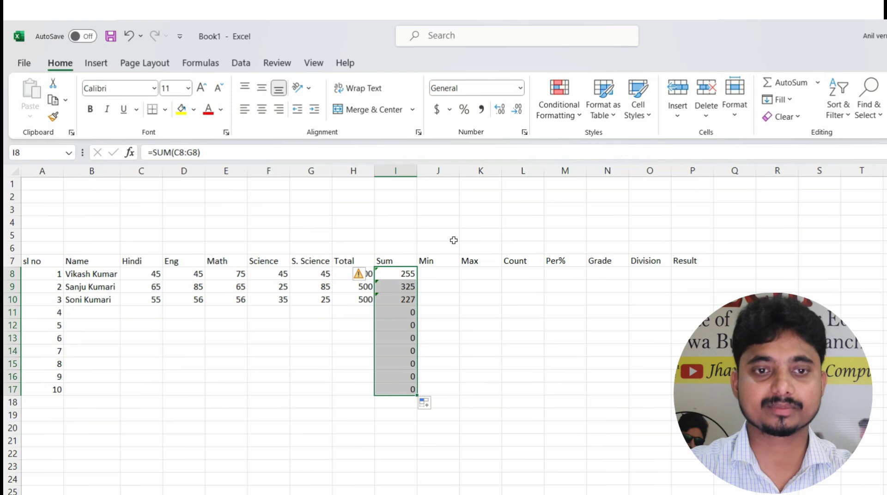
{"action": "left_click", "coordinate": [432, 271]}
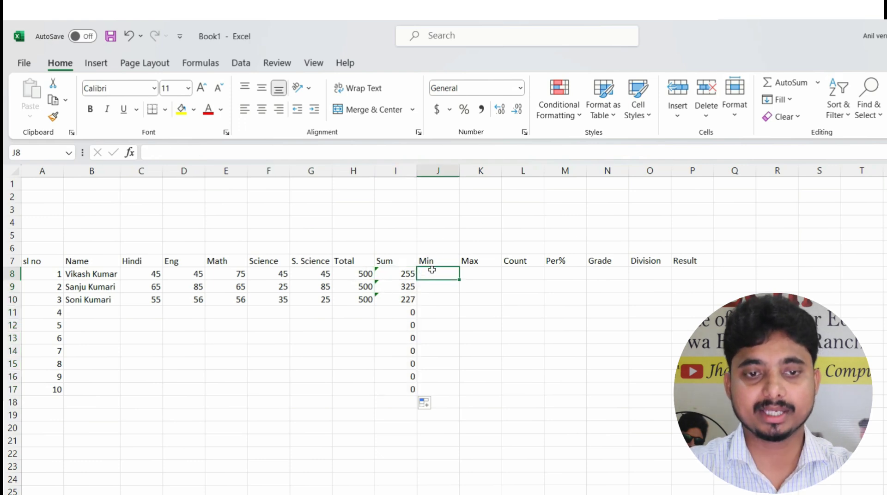
Change the first student's Eng to 53, Science to 25 and S. Science to 68, making Sum 266
{"action": "left_click_drag", "start_coordinate": [57, 389], "coordinate": [413, 390]}
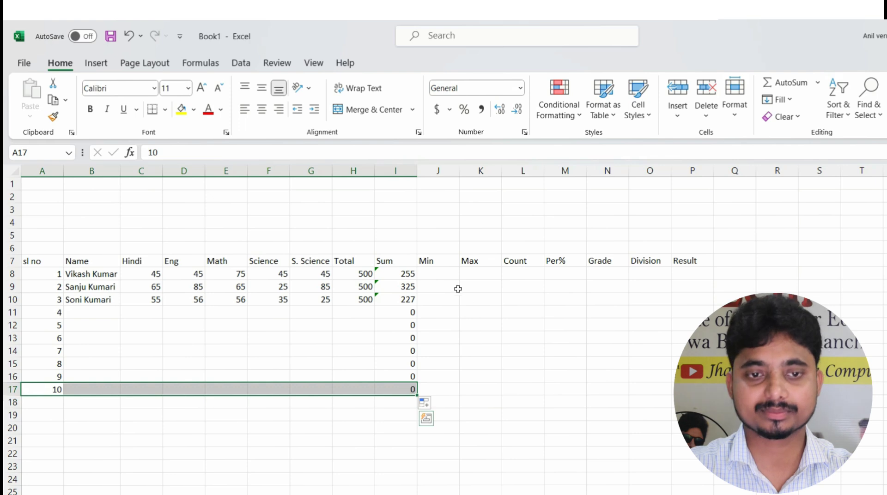
{"action": "left_click", "coordinate": [441, 273]}
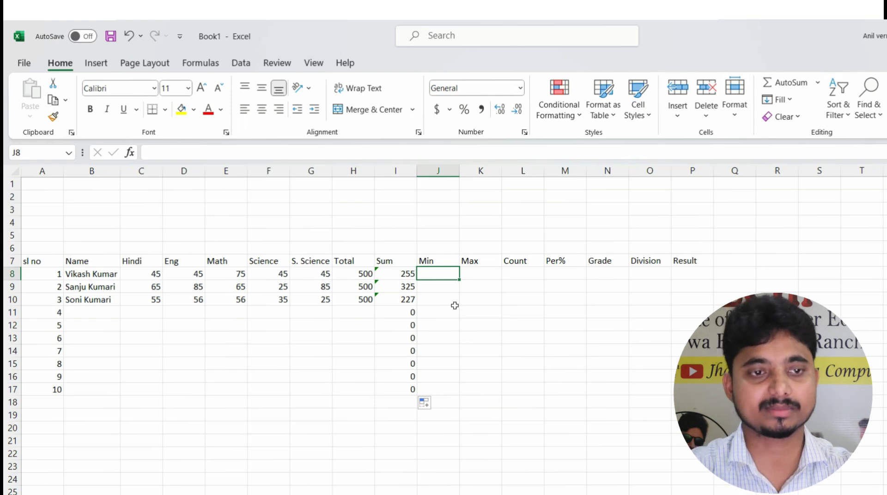
{"action": "left_click", "coordinate": [185, 275]}
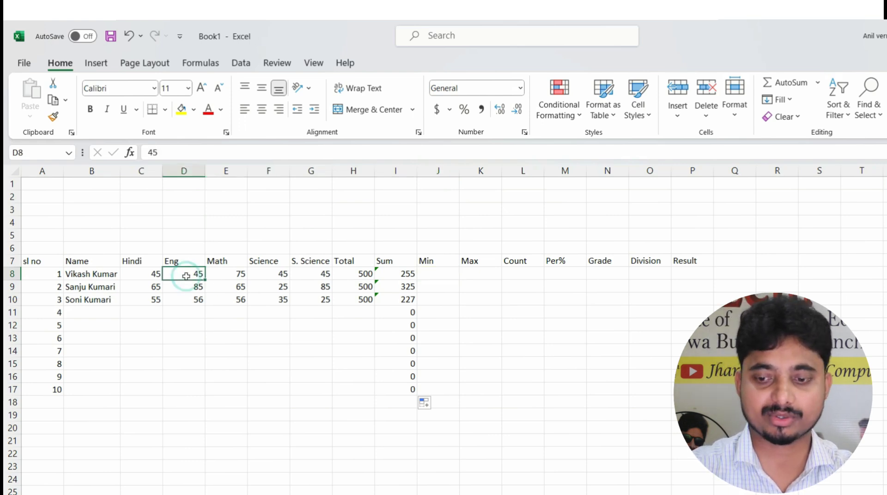
{"action": "type", "text": "53"}
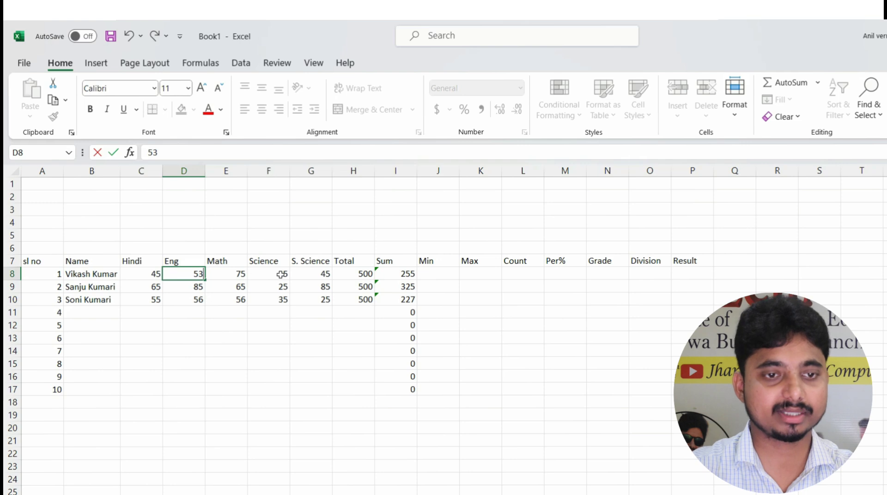
{"action": "left_click", "coordinate": [281, 274]}
{"action": "type", "text": "25"}
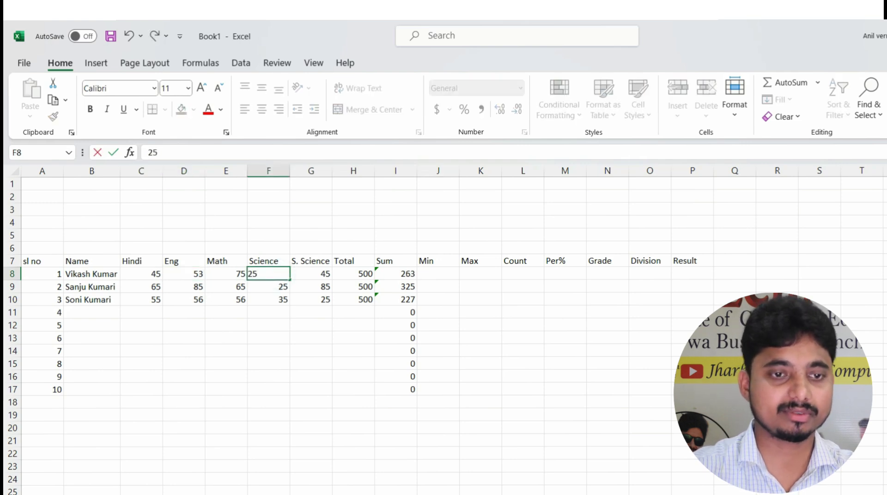
{"action": "left_click", "coordinate": [313, 273]}
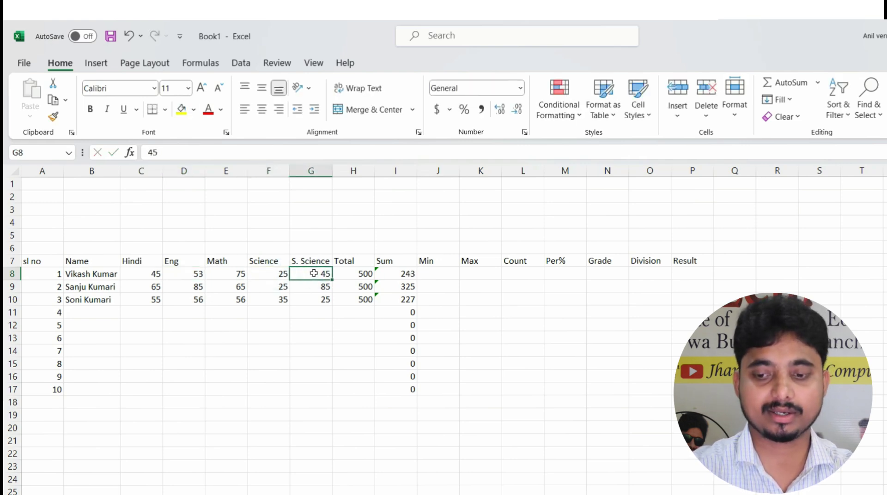
{"action": "type", "text": "68"}
{"action": "left_click", "coordinate": [443, 273]}
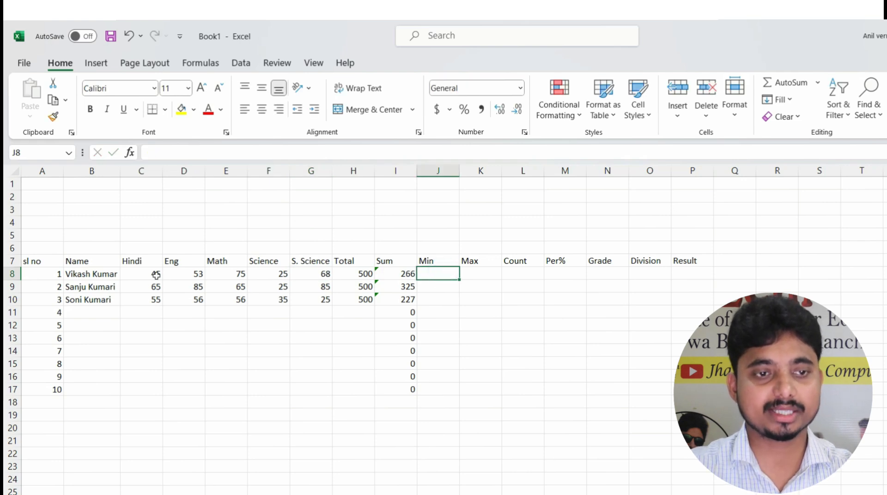
{"action": "left_click_drag", "start_coordinate": [154, 274], "coordinate": [372, 274]}
{"action": "left_click", "coordinate": [395, 273]}
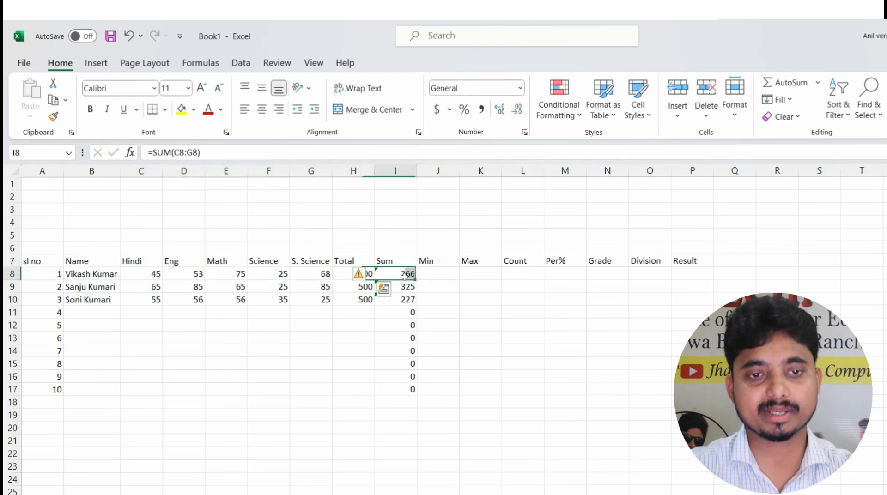
Enter =MIN(C8:G8) in J8 and fill it down to J17
{"action": "left_click", "coordinate": [448, 274]}
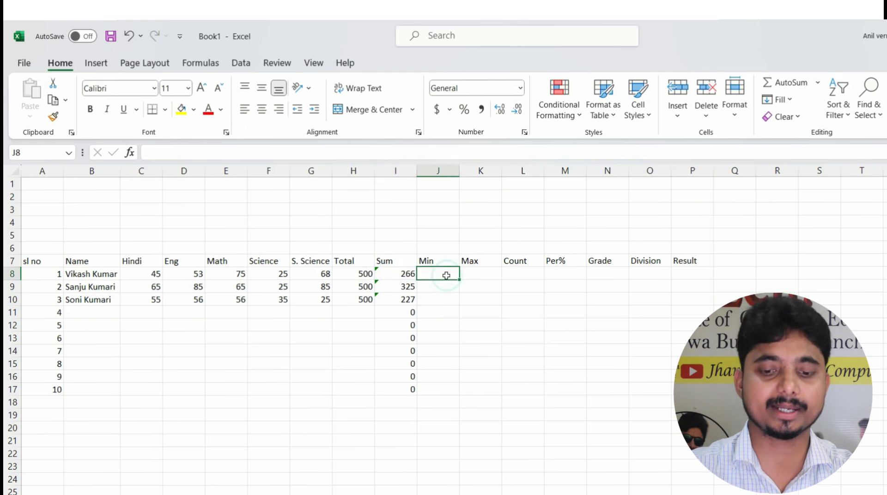
{"action": "type", "text": "="}
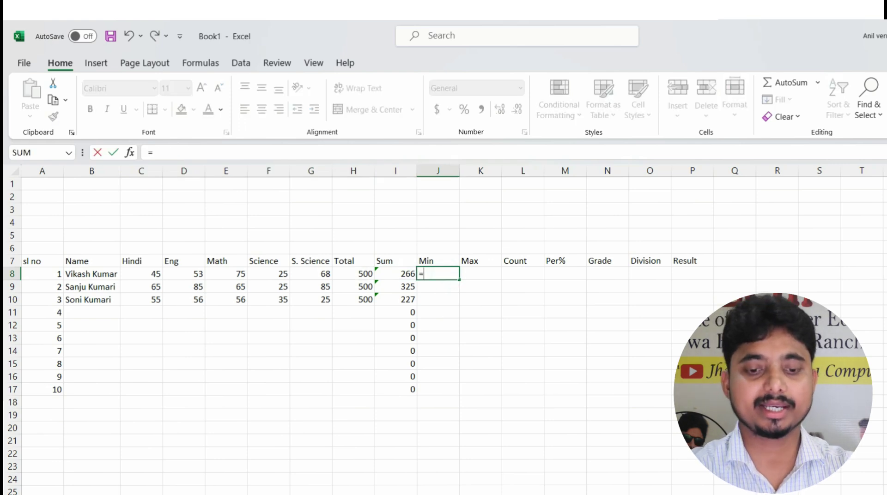
{"action": "type", "text": "min"}
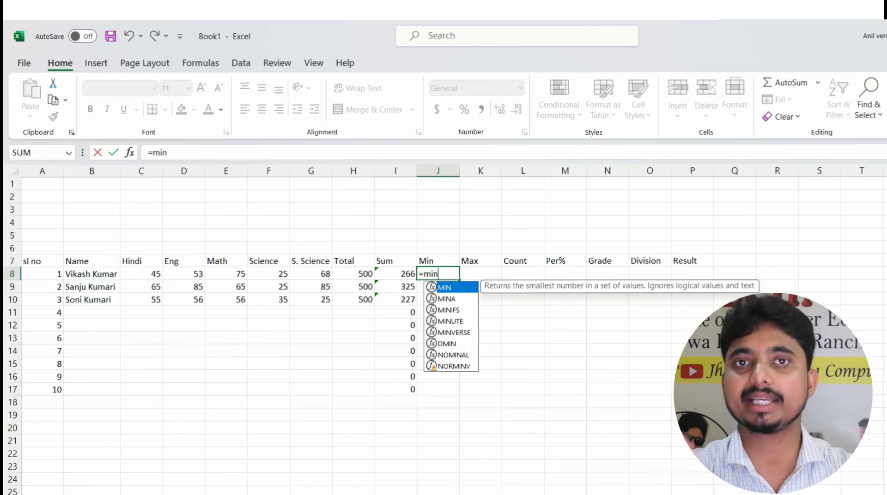
{"action": "type", "text": "("}
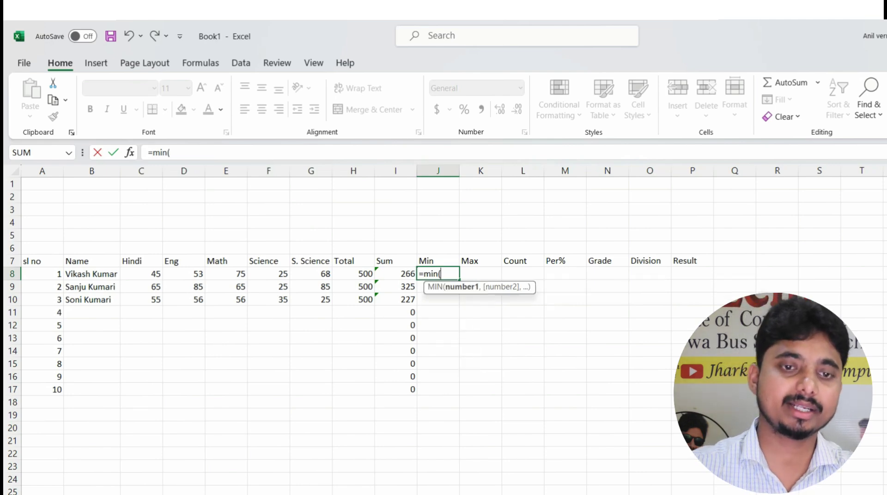
{"action": "left_click_drag", "start_coordinate": [133, 274], "coordinate": [300, 277]}
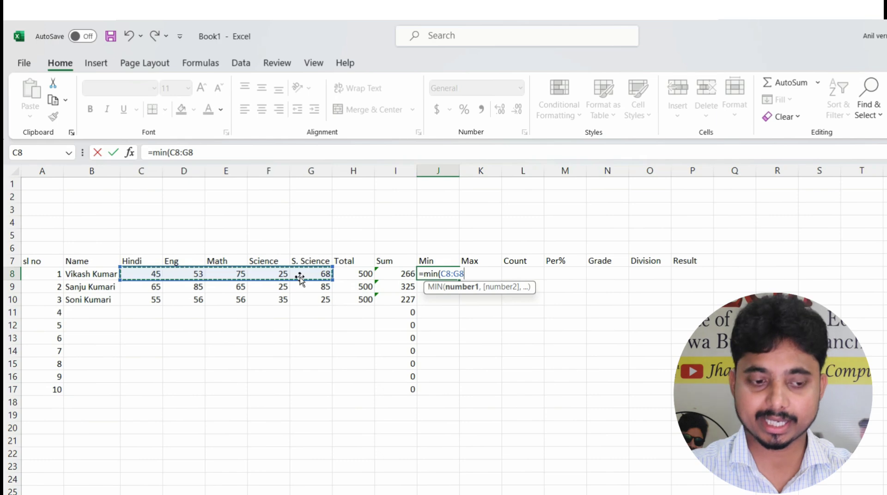
{"action": "type", "text": ")"}
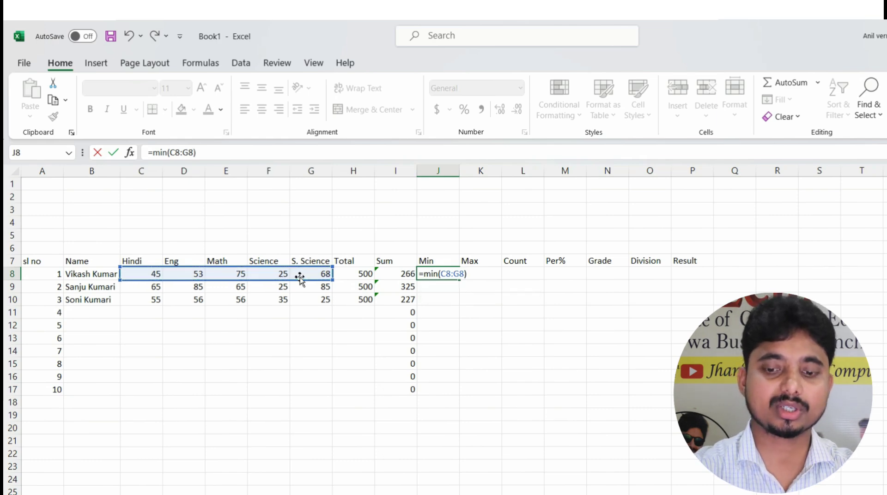
{"action": "key", "text": "Return"}
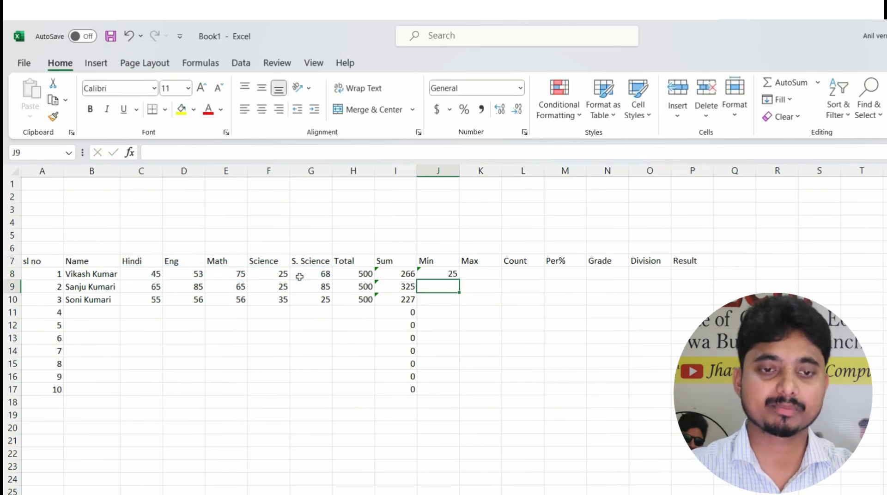
{"action": "left_click", "coordinate": [434, 273]}
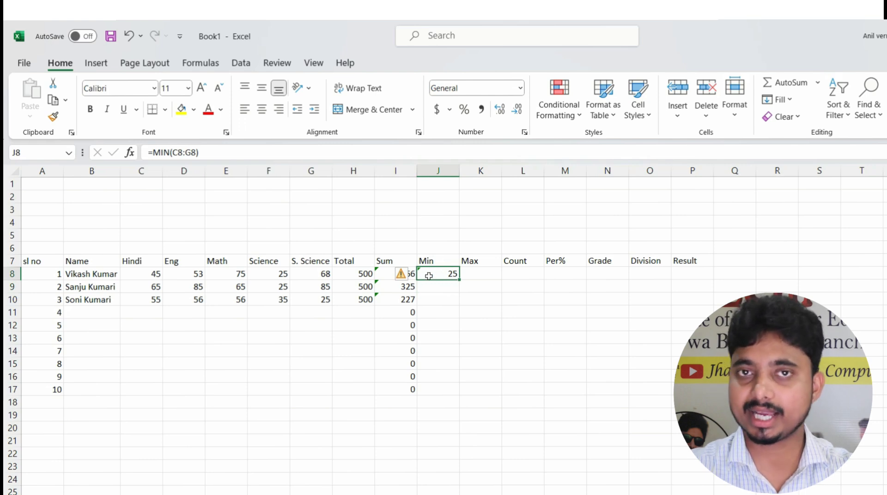
{"action": "double_click", "coordinate": [459, 281]}
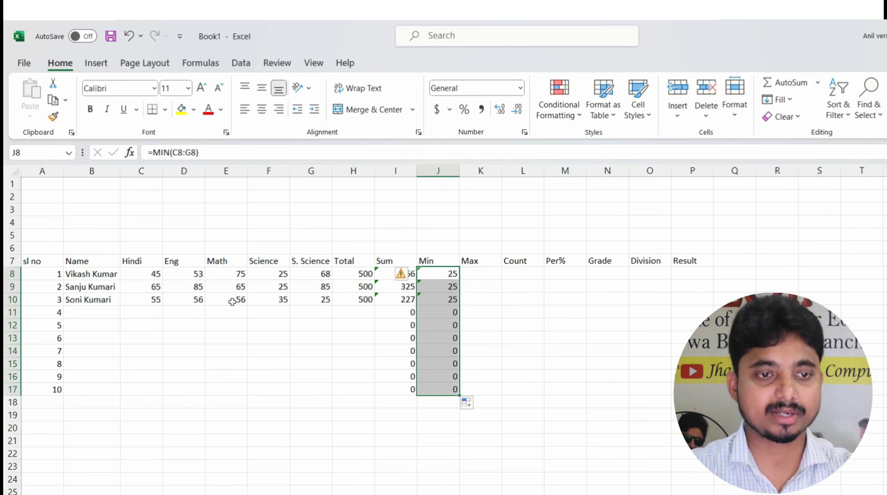
Change the second and third students' Science marks in F9 and F10 to 12 and 23
{"action": "double_click", "coordinate": [270, 286]}
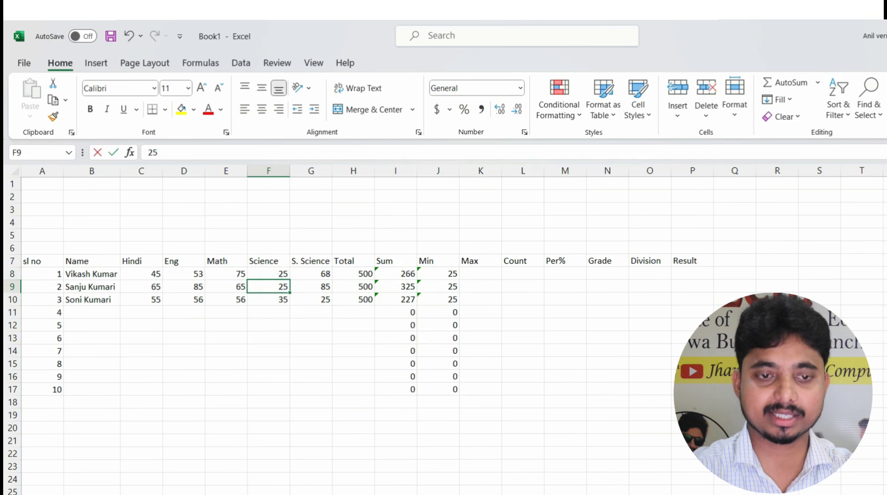
{"action": "key", "text": "BackSpace"}
{"action": "key", "text": "BackSpace"}
{"action": "type", "text": "12"}
{"action": "key", "text": "Return"}
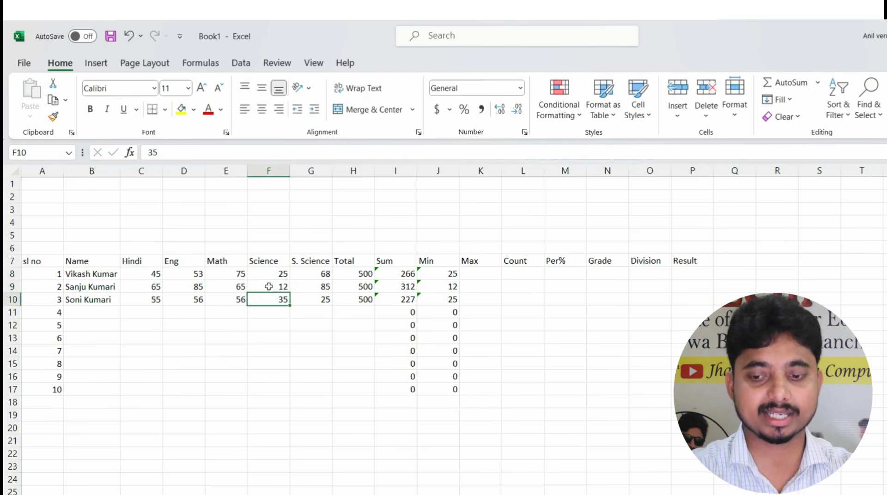
{"action": "type", "text": "23"}
{"action": "key", "text": "Return"}
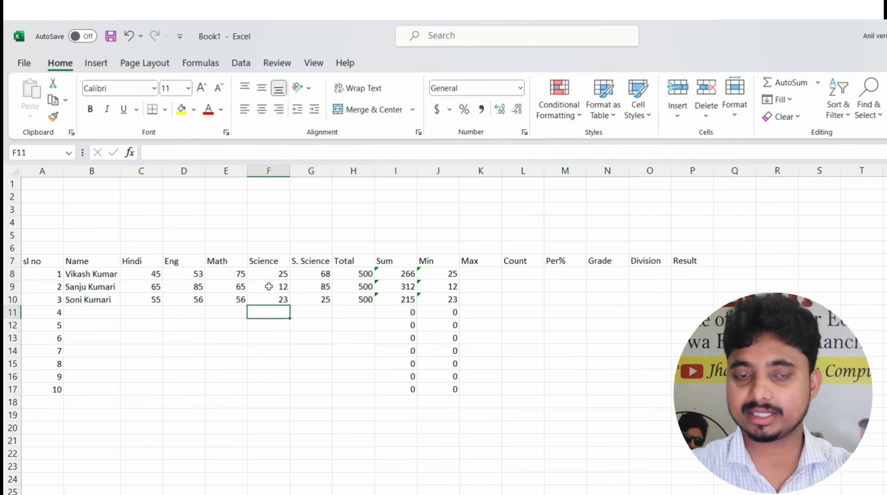
{"action": "left_click_drag", "start_coordinate": [271, 274], "coordinate": [271, 300]}
{"action": "left_click", "coordinate": [474, 277]}
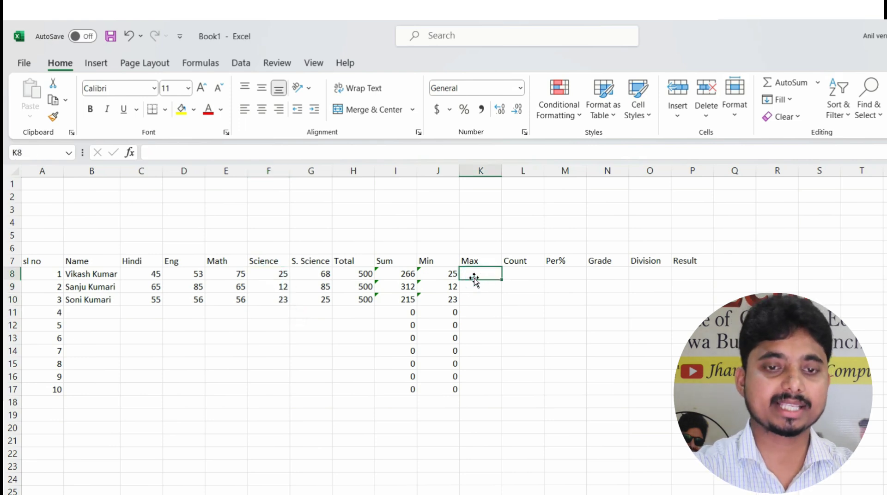
Enter =MAX(C8:G8) in K8, fill it down to K17, and check rows 9 and 10
{"action": "type", "text": "="}
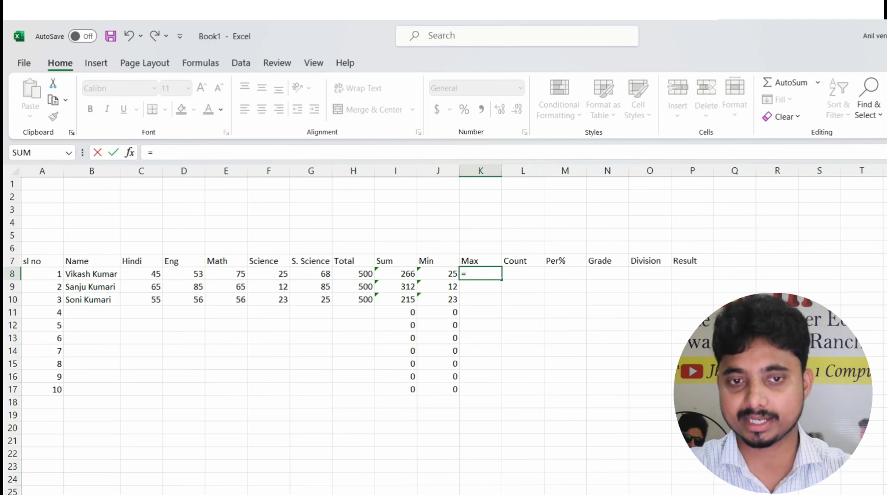
{"action": "type", "text": "m"}
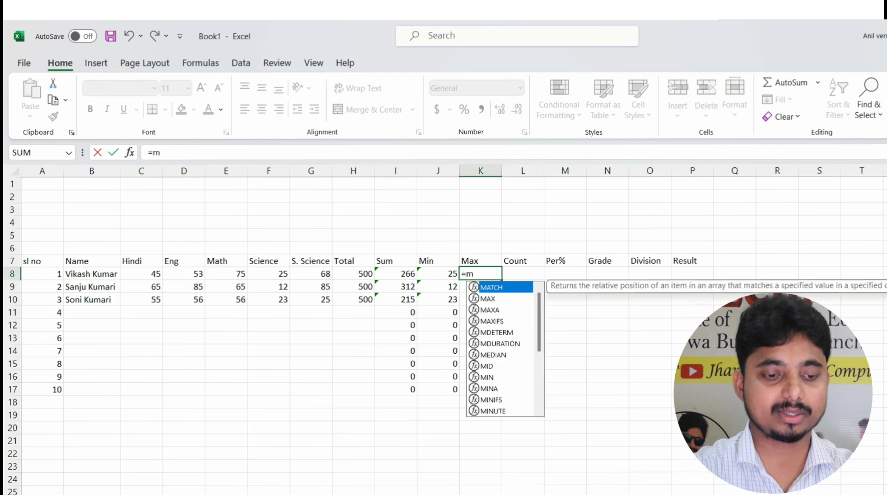
{"action": "type", "text": "ax("}
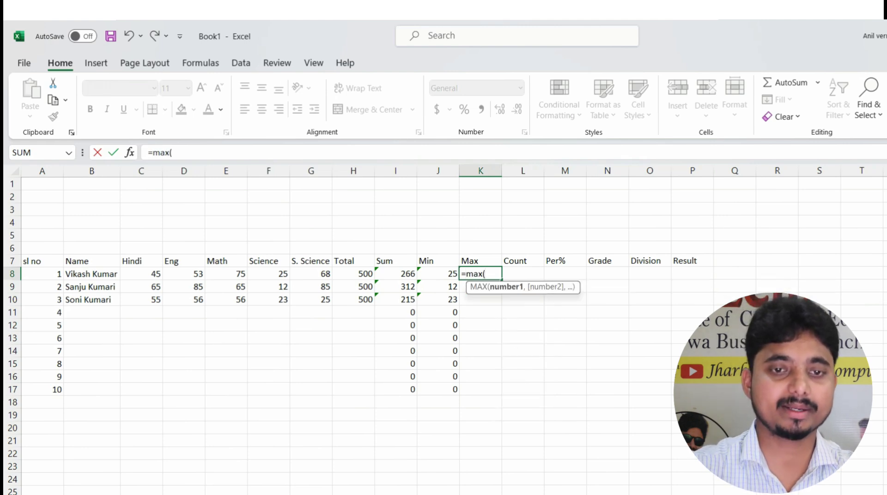
{"action": "left_click_drag", "start_coordinate": [141, 272], "coordinate": [315, 275]}
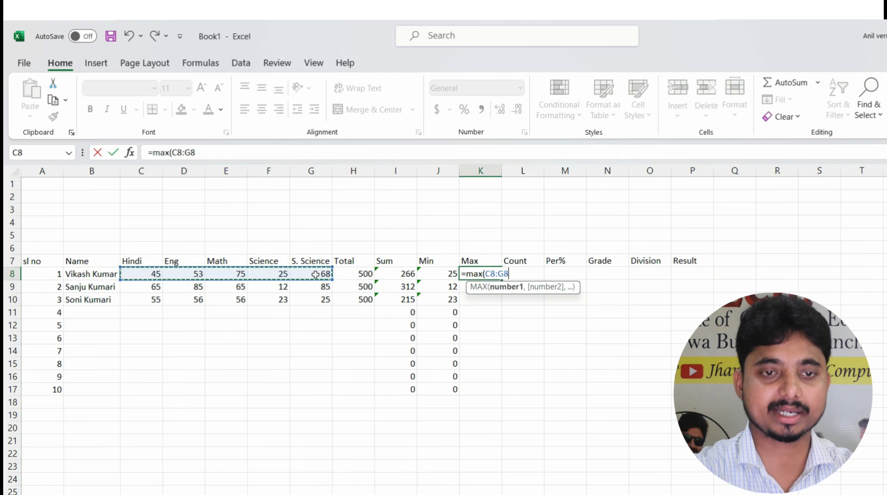
{"action": "type", "text": ")"}
{"action": "key", "text": "Return"}
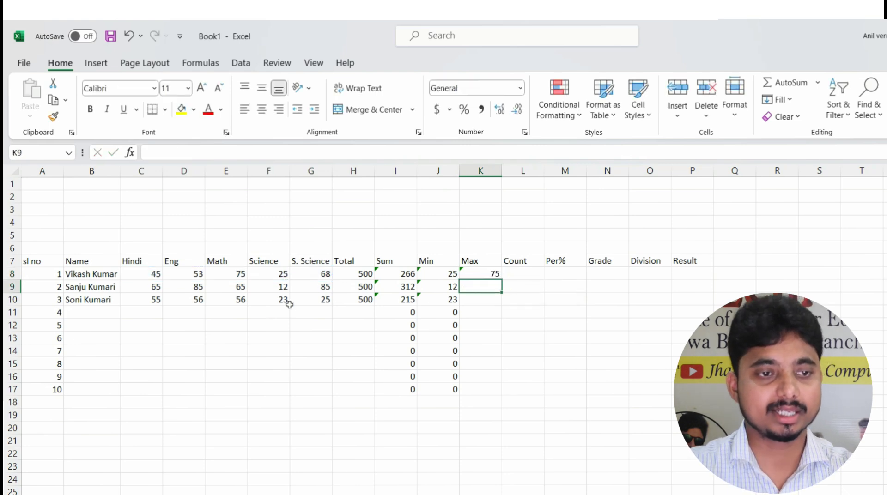
{"action": "left_click", "coordinate": [488, 273]}
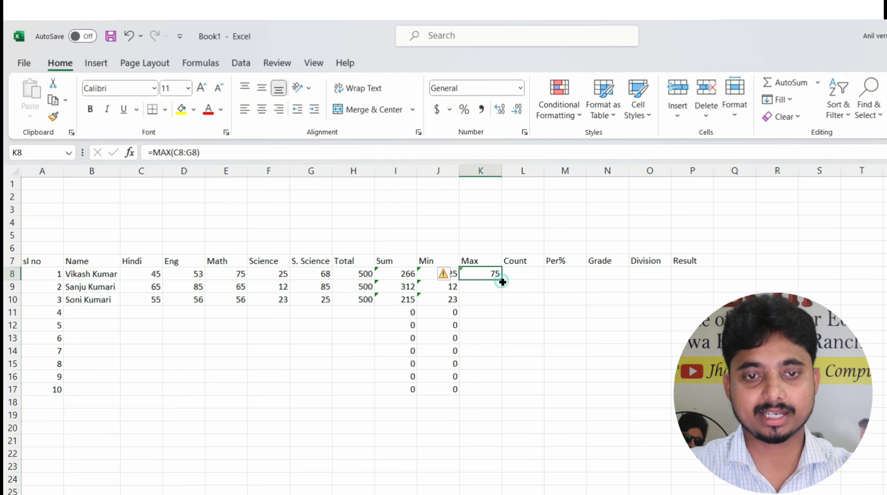
{"action": "double_click", "coordinate": [501, 281]}
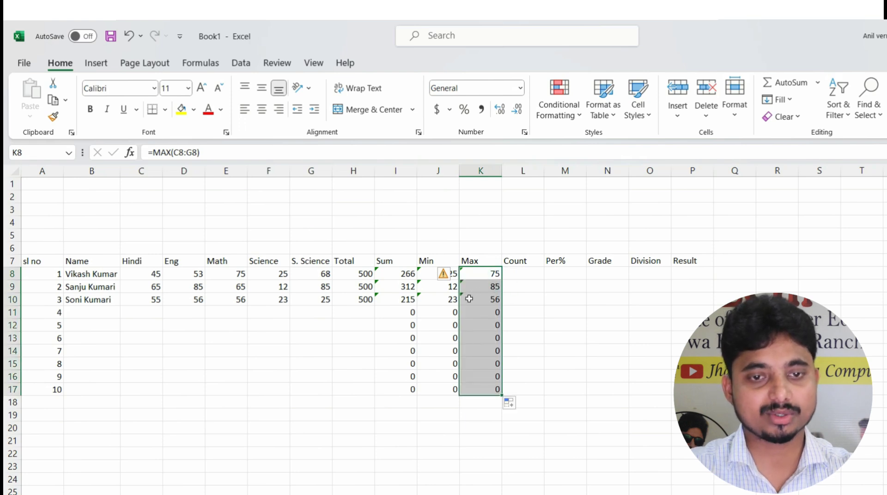
{"action": "left_click", "coordinate": [479, 286]}
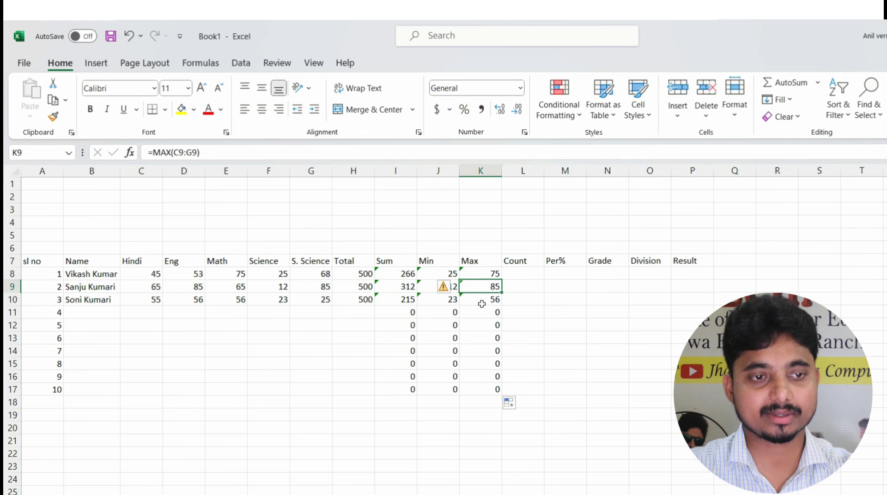
{"action": "left_click", "coordinate": [481, 303]}
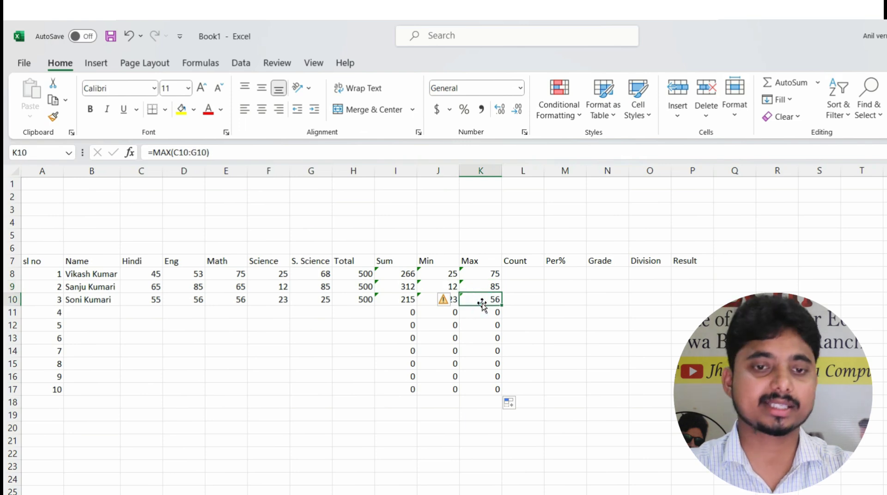
{"action": "left_click", "coordinate": [523, 275]}
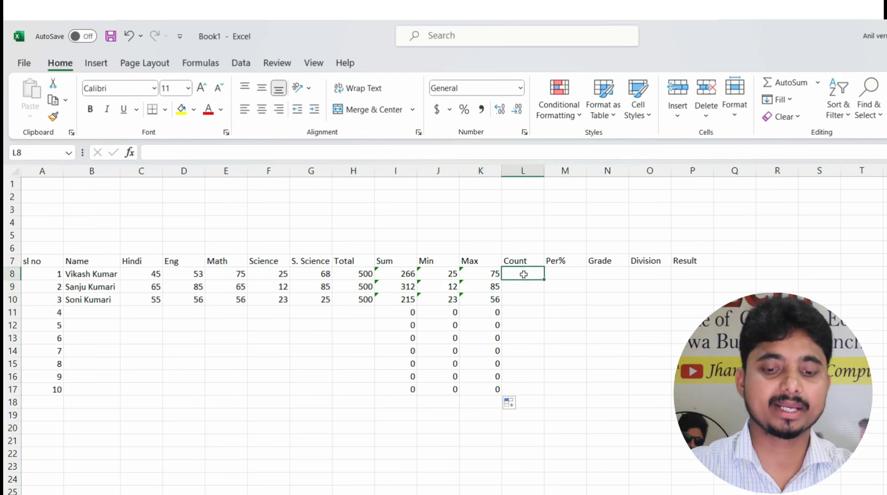
Enter =COUNT(C8:G8) in L8 and fill it down to L17
{"action": "type", "text": "="}
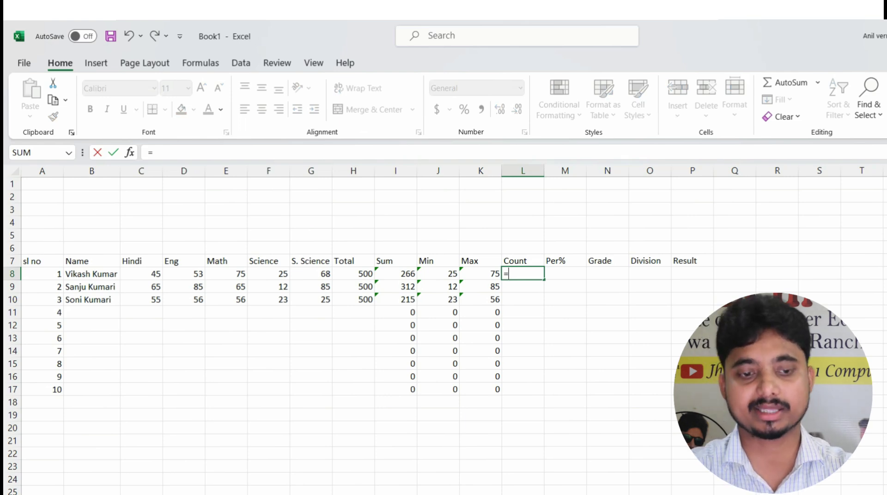
{"action": "type", "text": "count"}
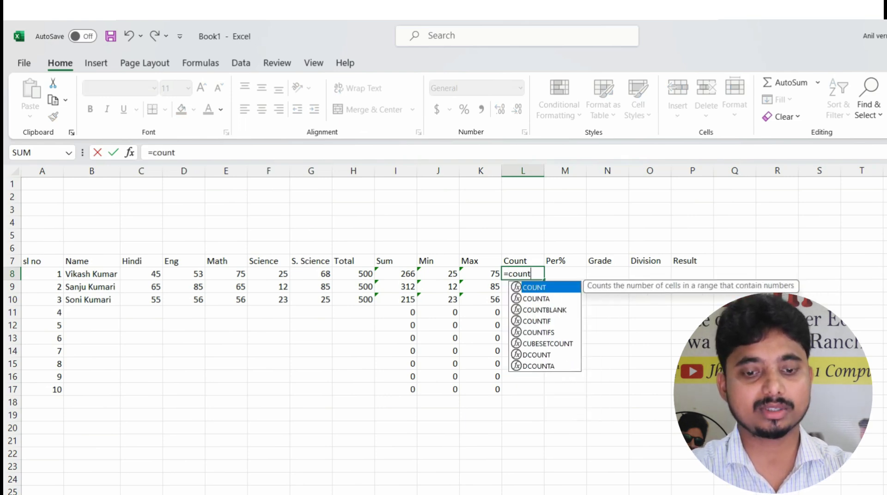
{"action": "type", "text": "("}
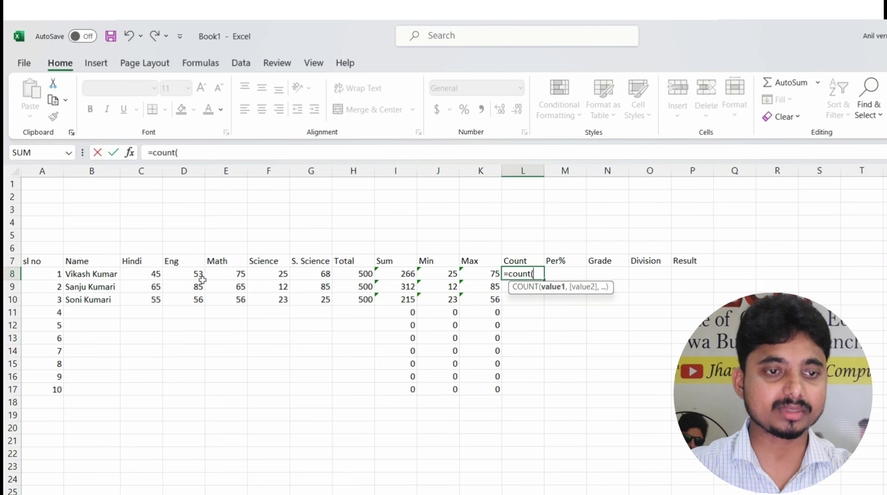
{"action": "left_click_drag", "start_coordinate": [144, 276], "coordinate": [309, 278]}
{"action": "key", "text": "Return"}
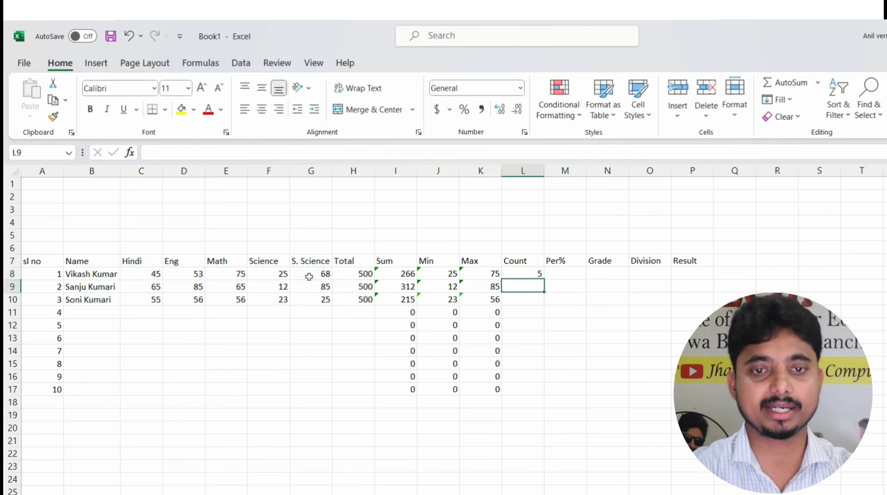
{"action": "left_click", "coordinate": [525, 272]}
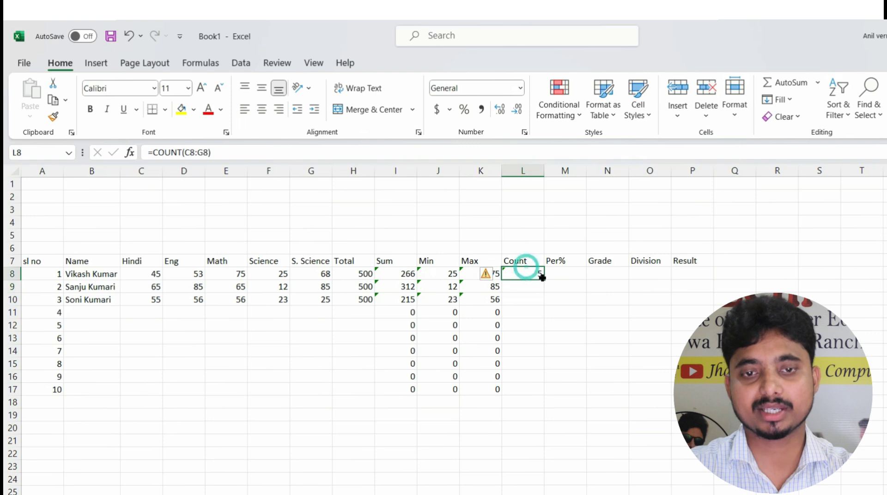
{"action": "double_click", "coordinate": [544, 280]}
{"action": "left_click", "coordinate": [571, 275]}
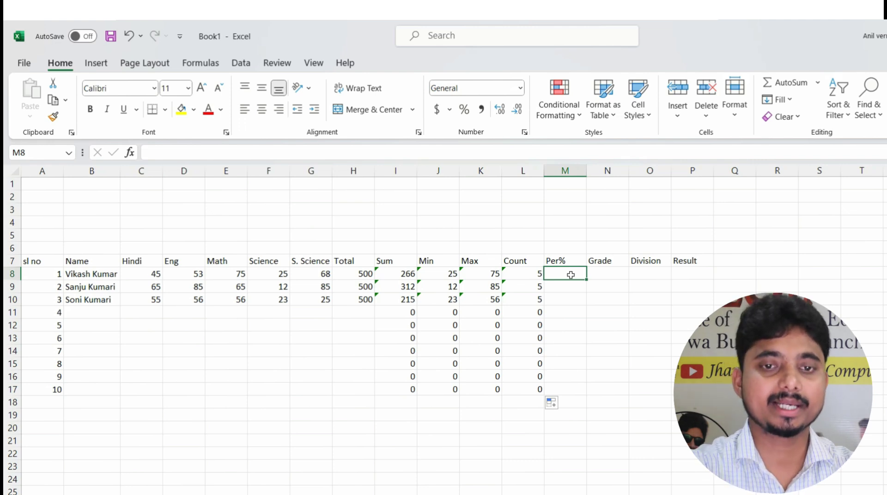
Enter the first student's percentage =I8*100/H8 in M8
{"action": "type", "text": "="}
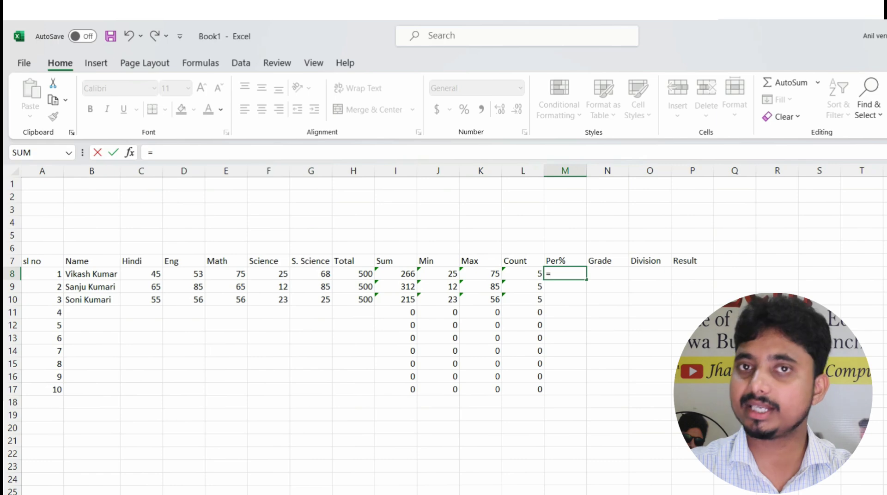
{"action": "left_click", "coordinate": [401, 275]}
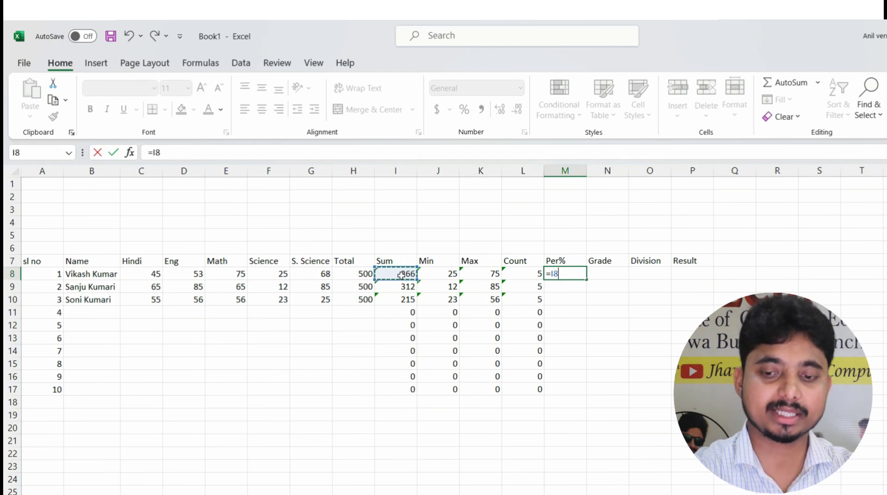
{"action": "type", "text": "*10"}
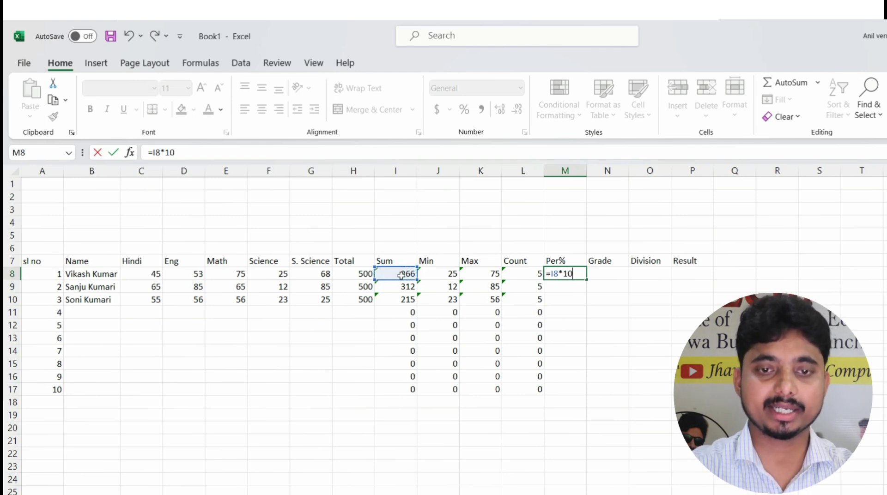
{"action": "type", "text": "0/"}
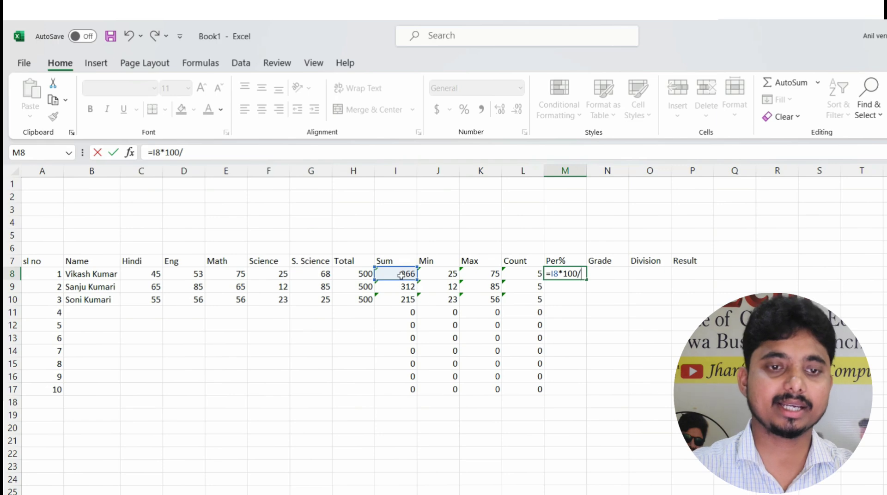
{"action": "left_click", "coordinate": [341, 276]}
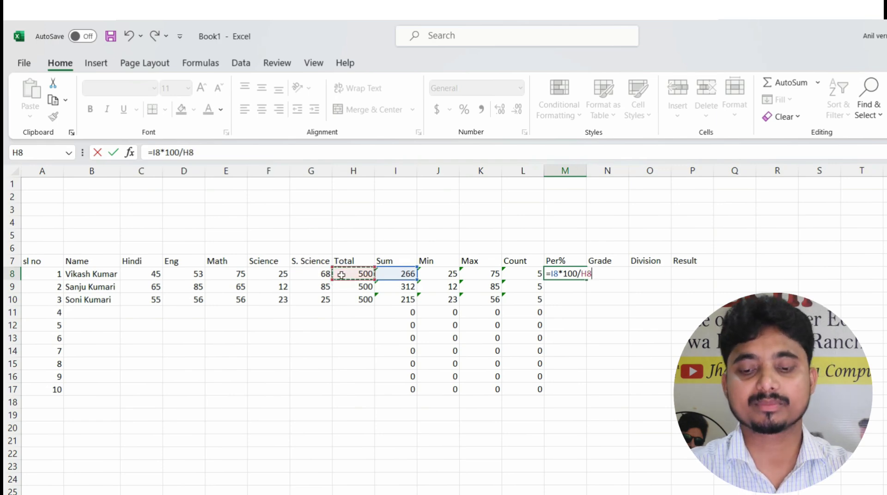
{"action": "key", "text": "Return"}
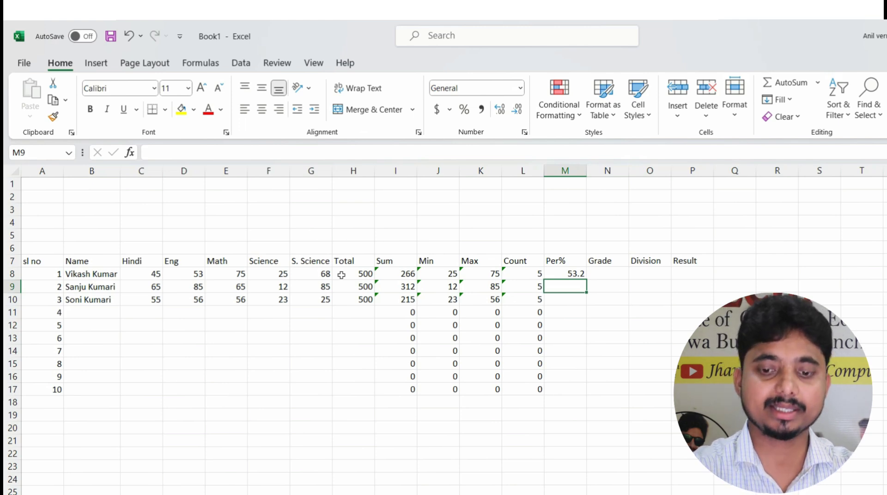
Enter =I9*100/H9 in M9 and fill the percentage formula down to M17
{"action": "type", "text": "="}
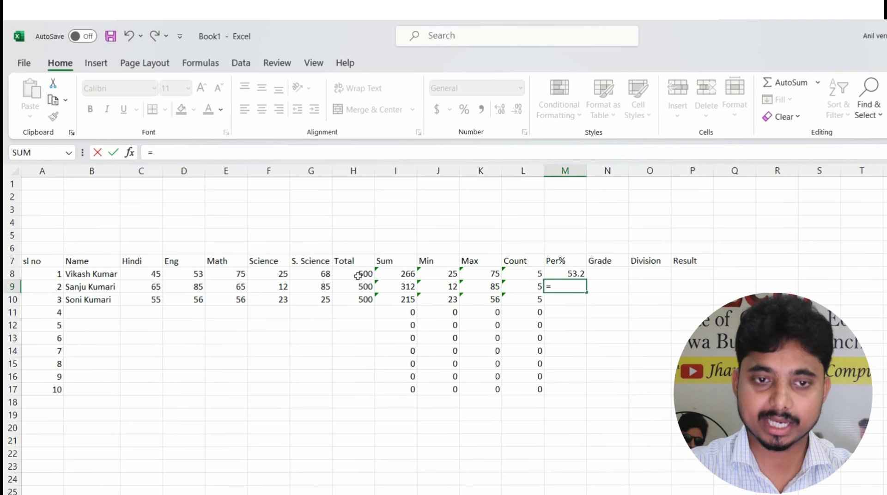
{"action": "left_click", "coordinate": [395, 287]}
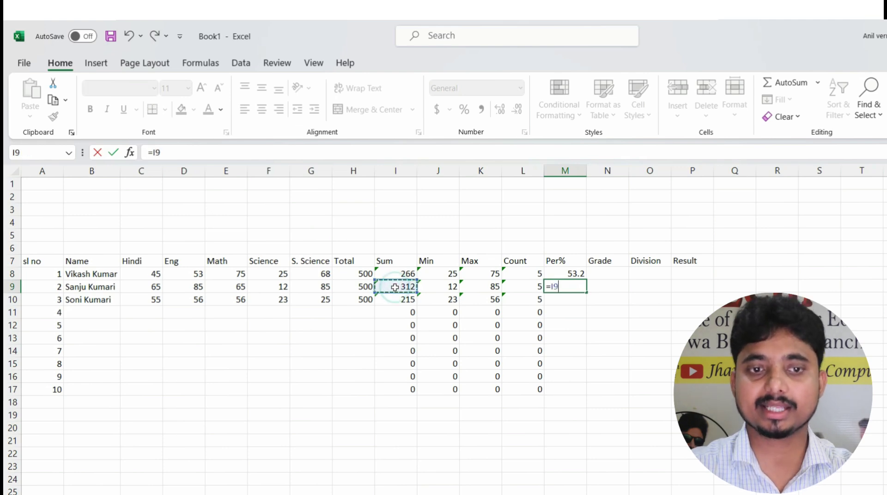
{"action": "type", "text": "*"}
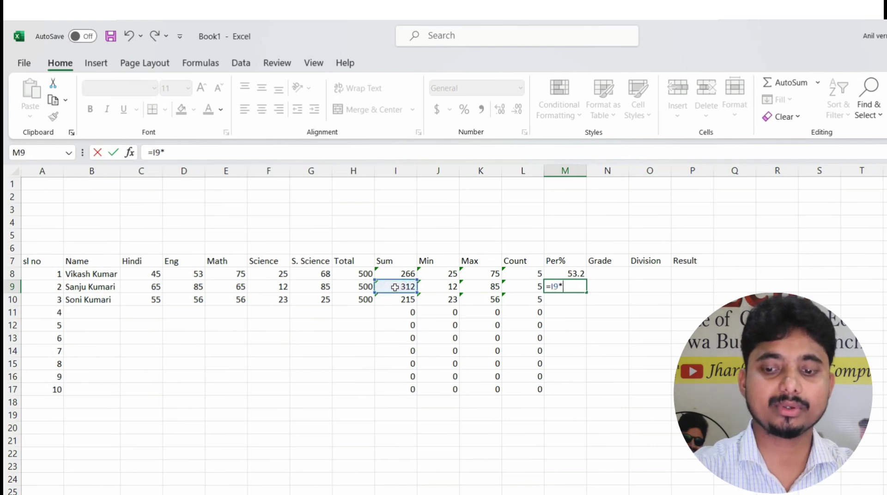
{"action": "type", "text": "100/"}
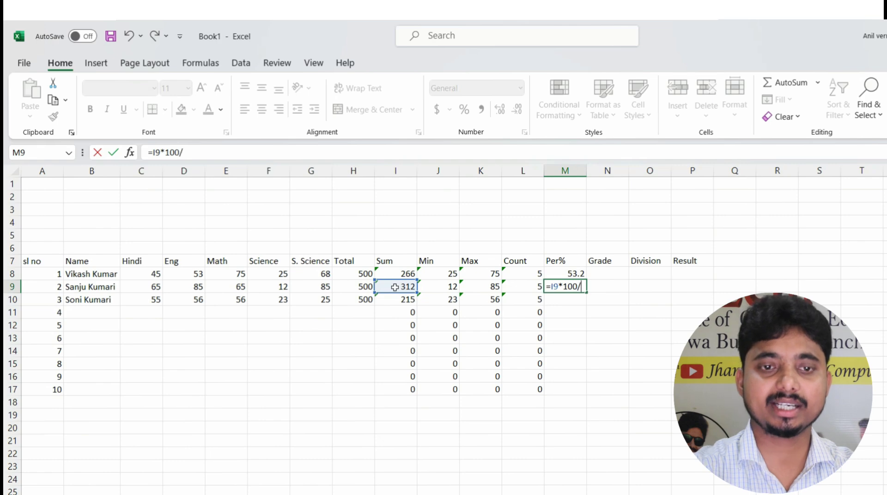
{"action": "left_click", "coordinate": [358, 286]}
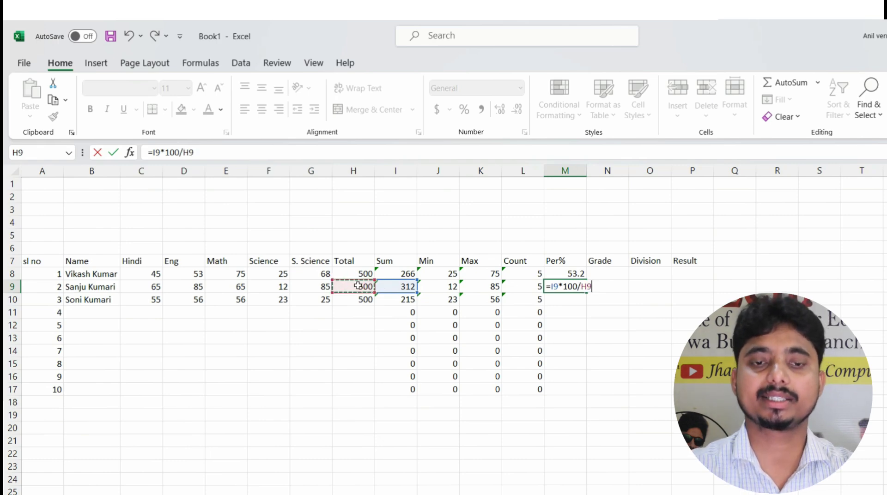
{"action": "key", "text": "Return"}
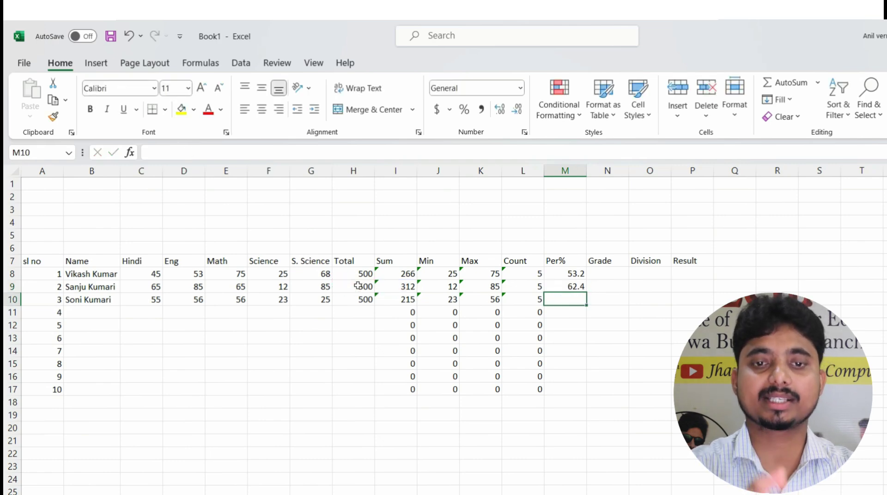
{"action": "left_click", "coordinate": [565, 284]}
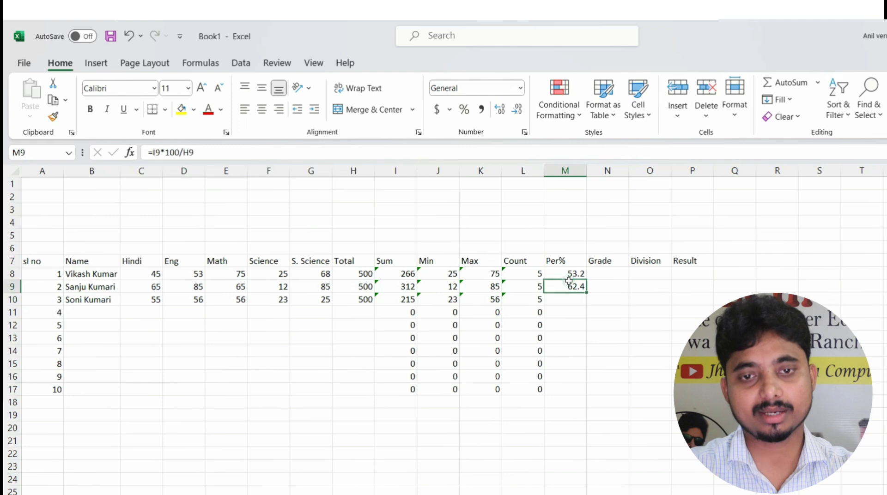
{"action": "double_click", "coordinate": [585, 291]}
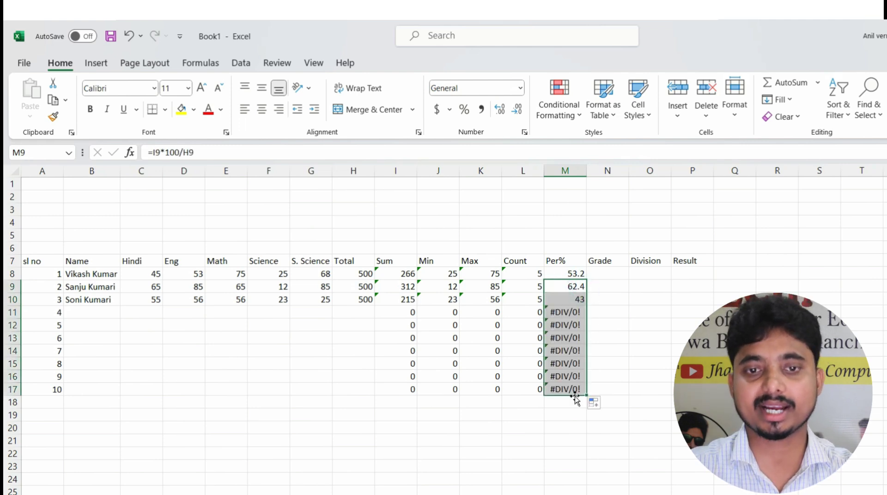
{"action": "left_click", "coordinate": [600, 272]}
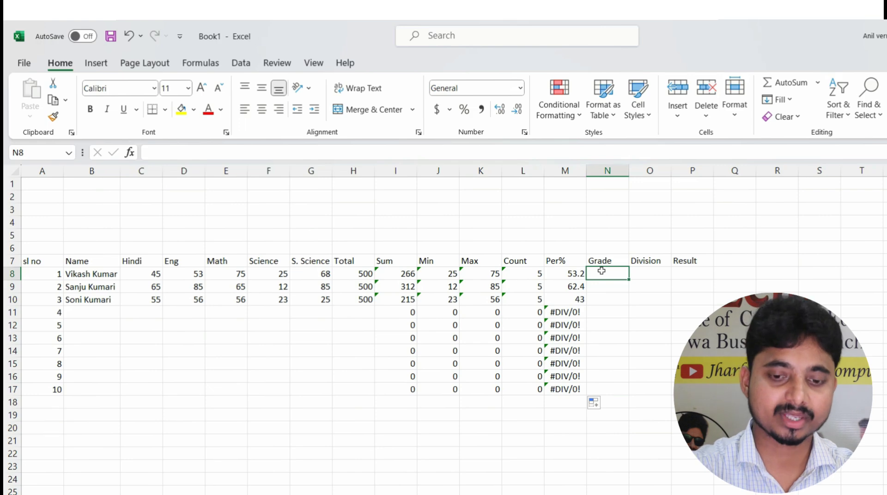
Begin N8's Grade formula as =IF( with M8 as the test reference
{"action": "type", "text": "="}
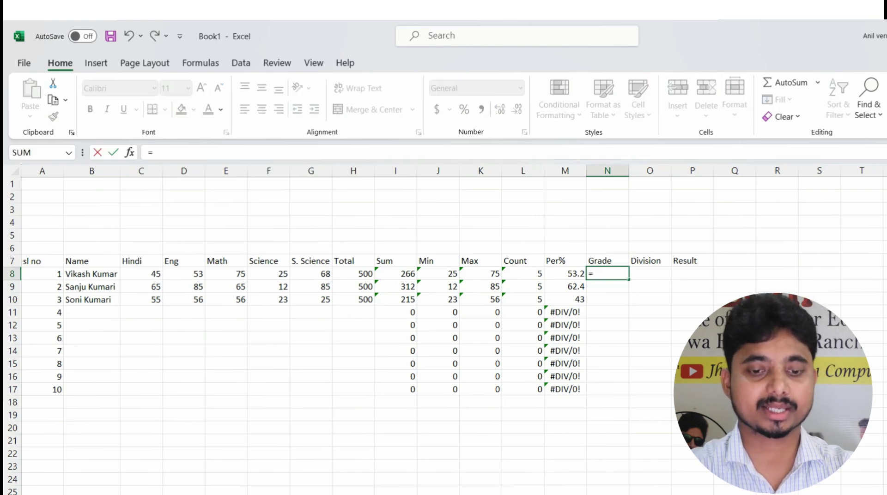
{"action": "type", "text": "if"}
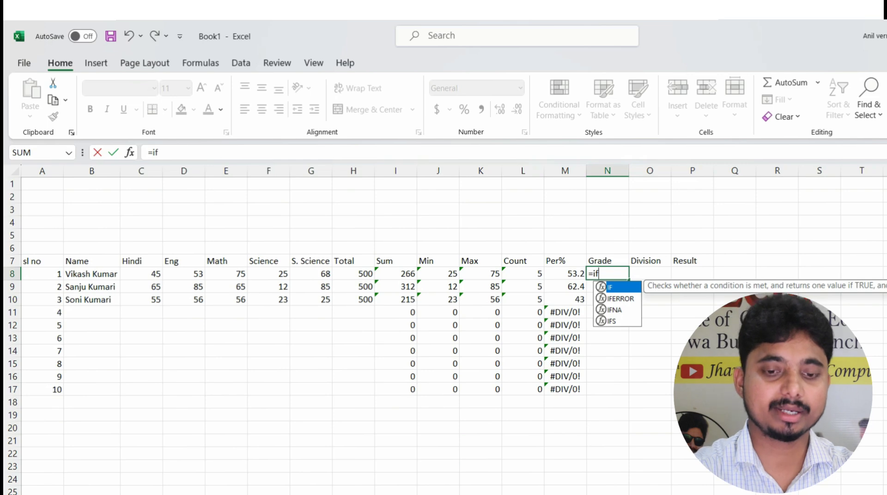
{"action": "type", "text": "("}
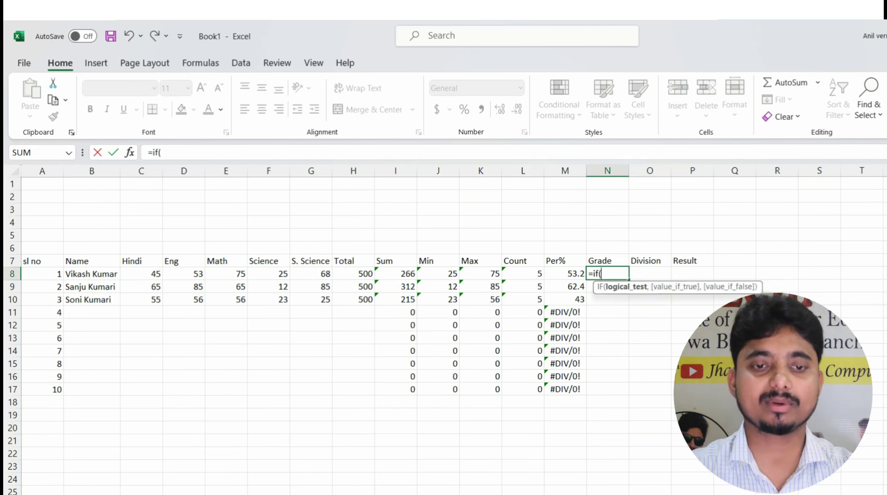
{"action": "left_click", "coordinate": [569, 273]}
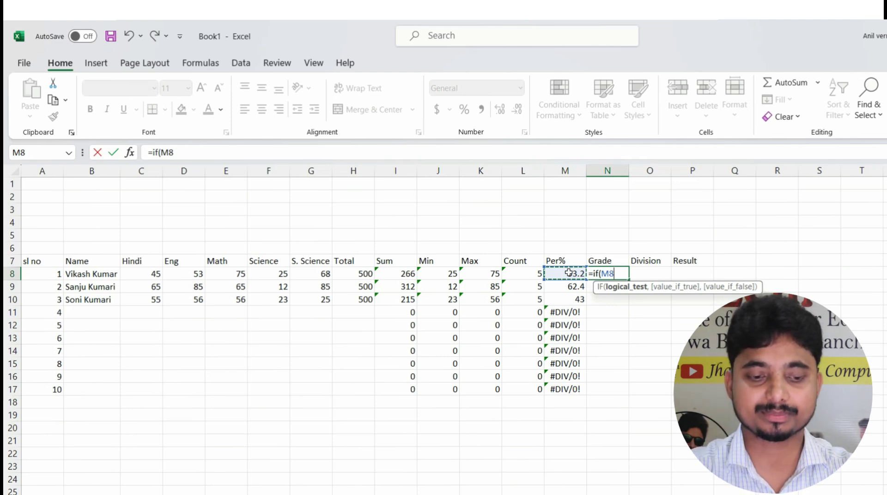
Add the >=80 "A+" test and a nested M8>=60 "A" test to N8's formula
{"action": "type", "text": ">="}
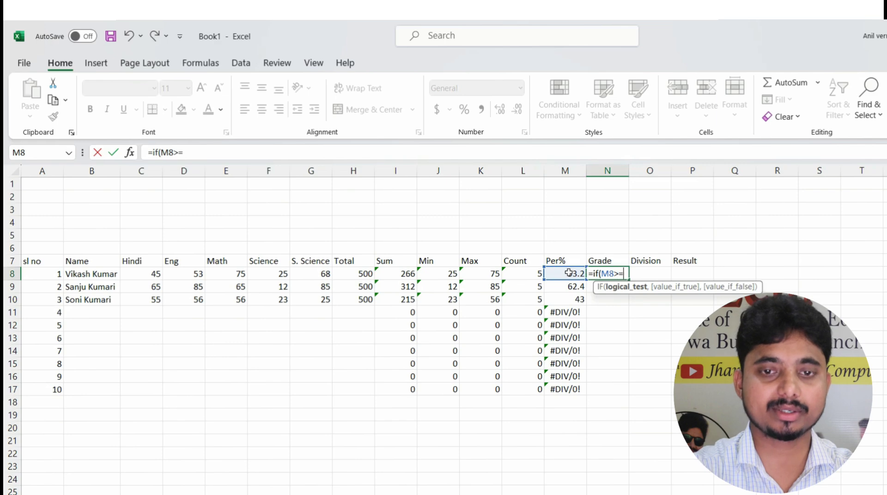
{"action": "type", "text": "80"}
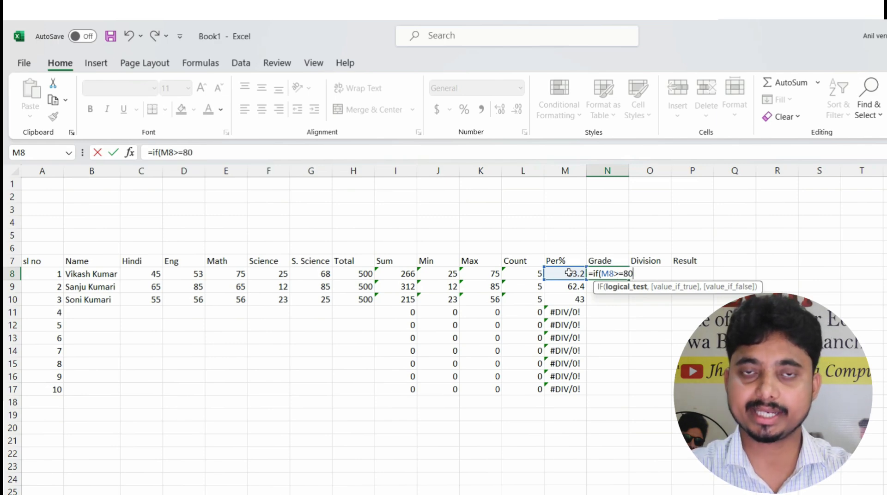
{"action": "type", "text": ","}
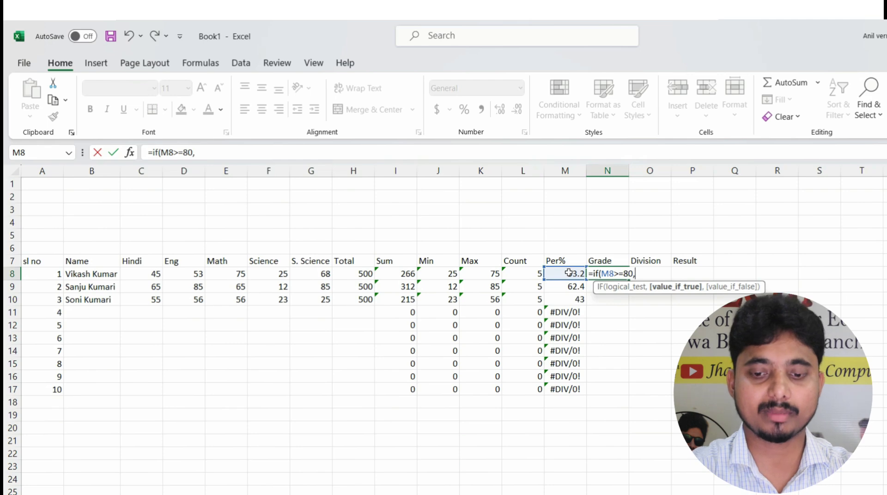
{"action": "type", "text": "\""}
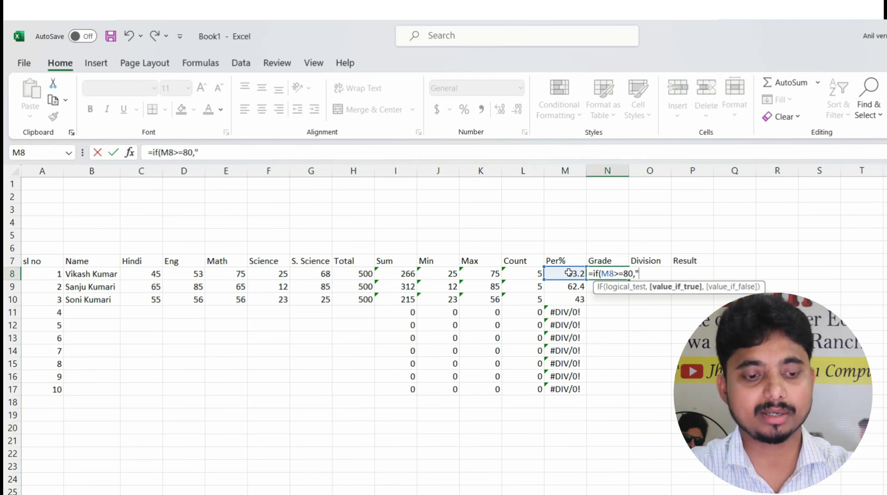
{"action": "type", "text": "A+"}
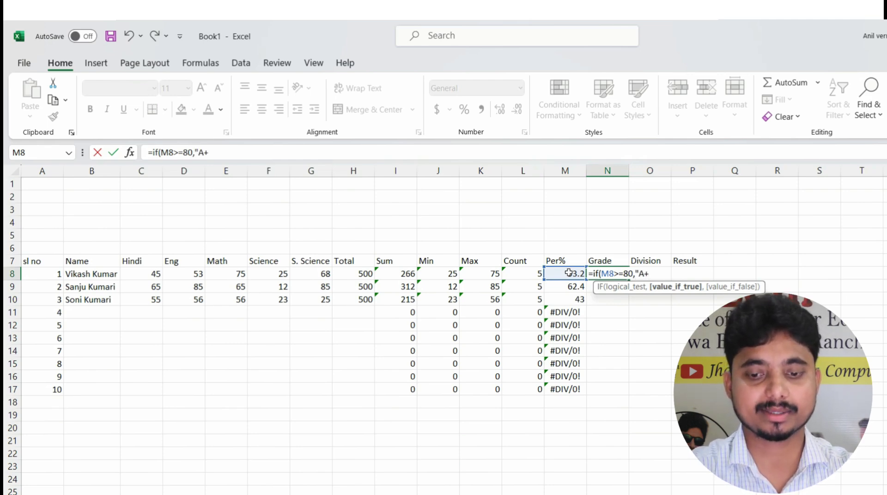
{"action": "type", "text": "\""}
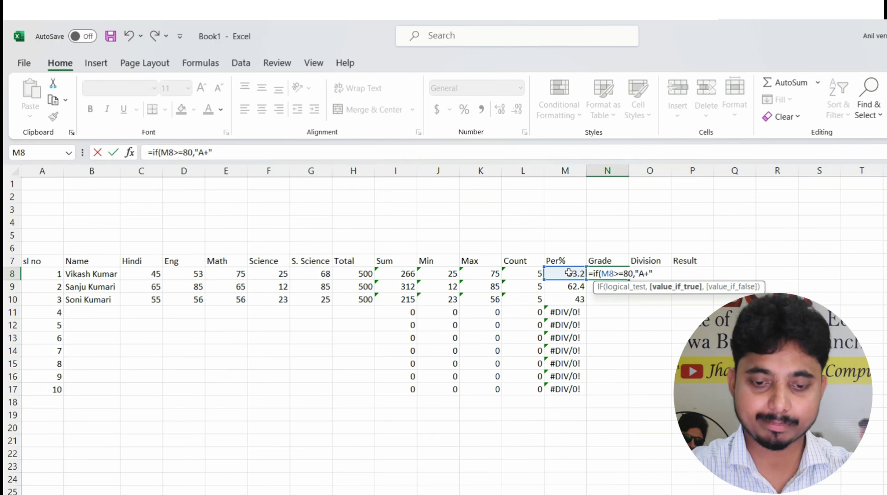
{"action": "type", "text": ",if("}
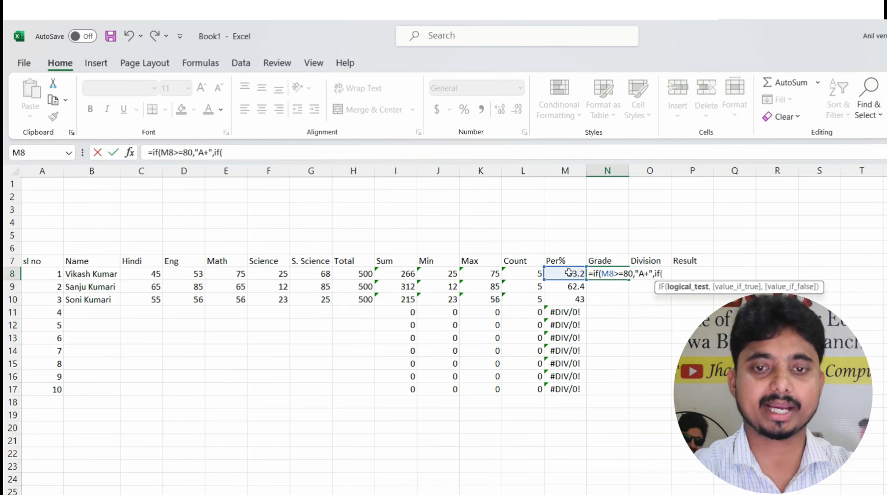
{"action": "left_click", "coordinate": [569, 273]}
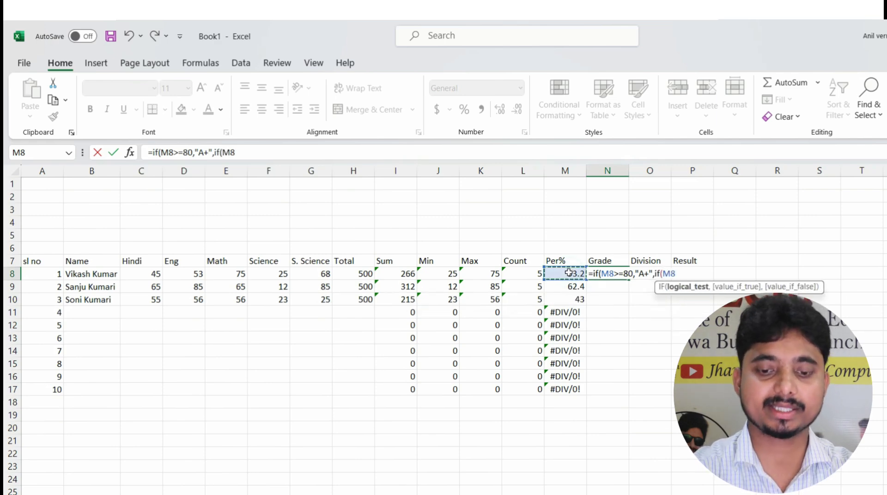
{"action": "type", "text": ">="}
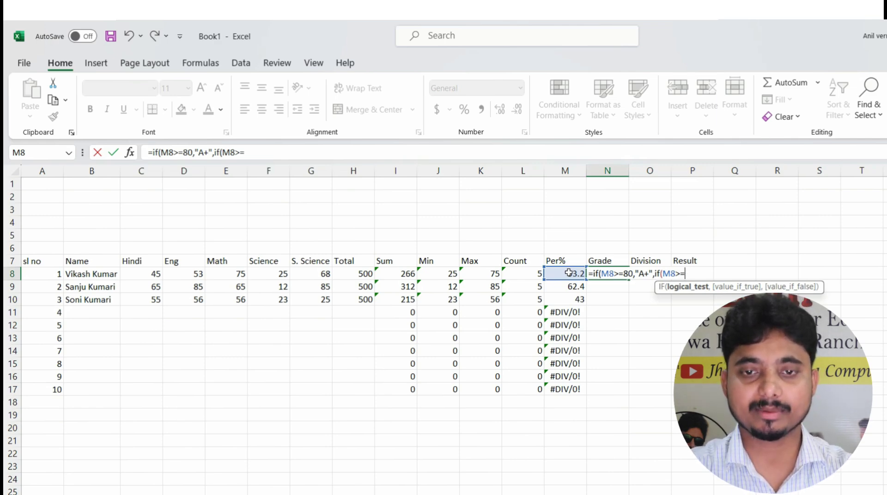
{"action": "type", "text": "6"}
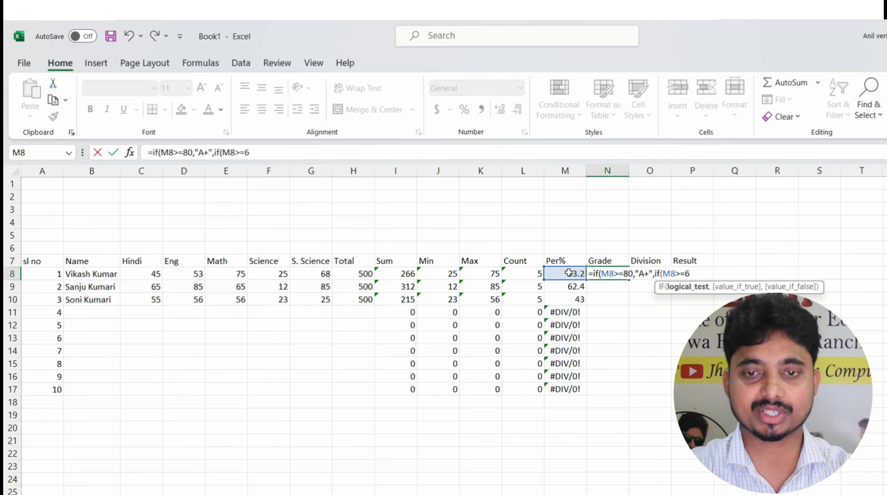
{"action": "type", "text": "0,\""}
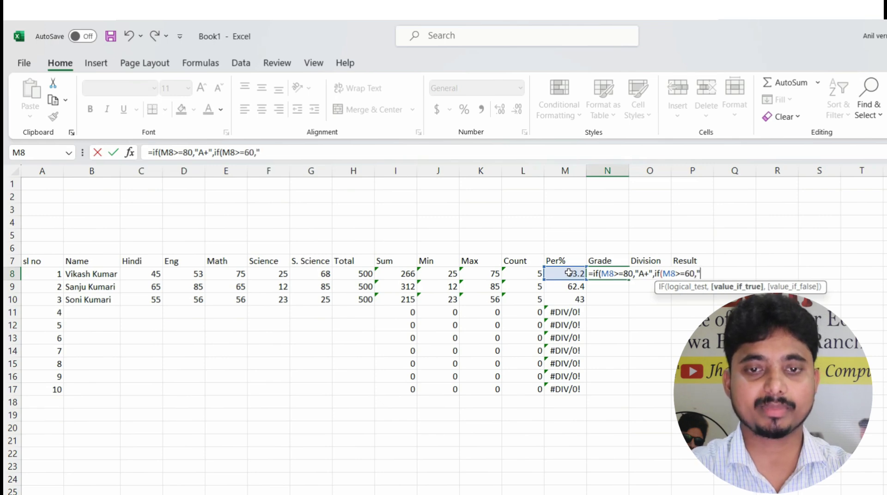
{"action": "type", "text": "A\""}
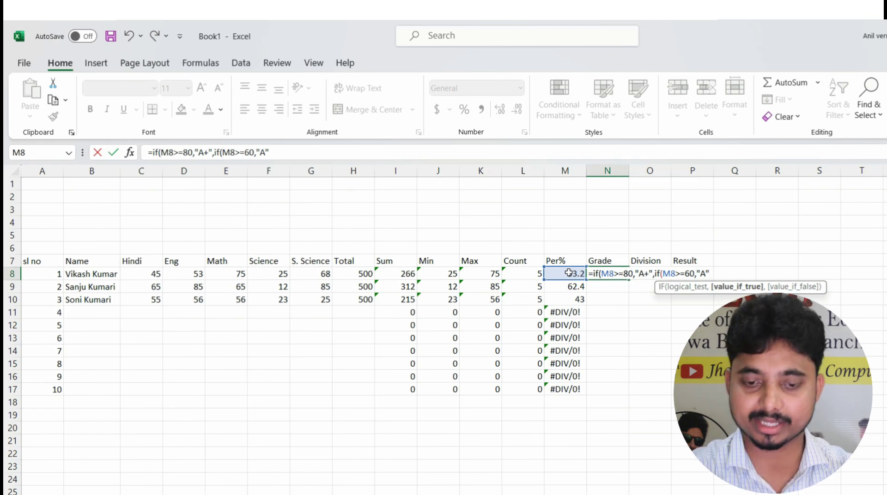
Add a nested M8>=45 "b" test with "fail" otherwise, close the IFs, and enter it
{"action": "type", "text": ",if"}
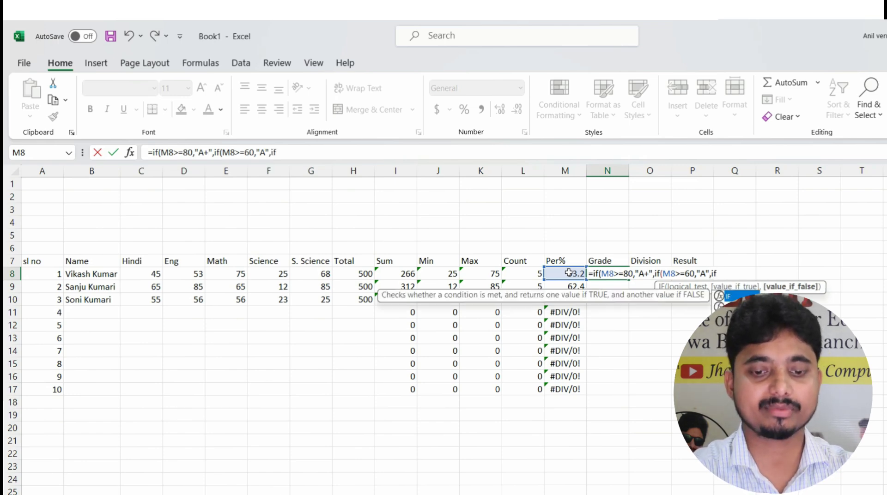
{"action": "type", "text": "("}
{"action": "left_click", "coordinate": [553, 272]}
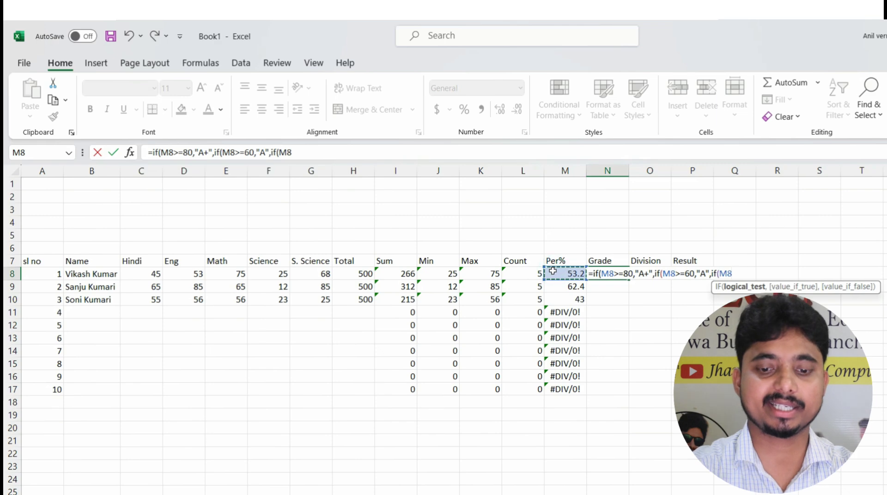
{"action": "type", "text": ">=45"}
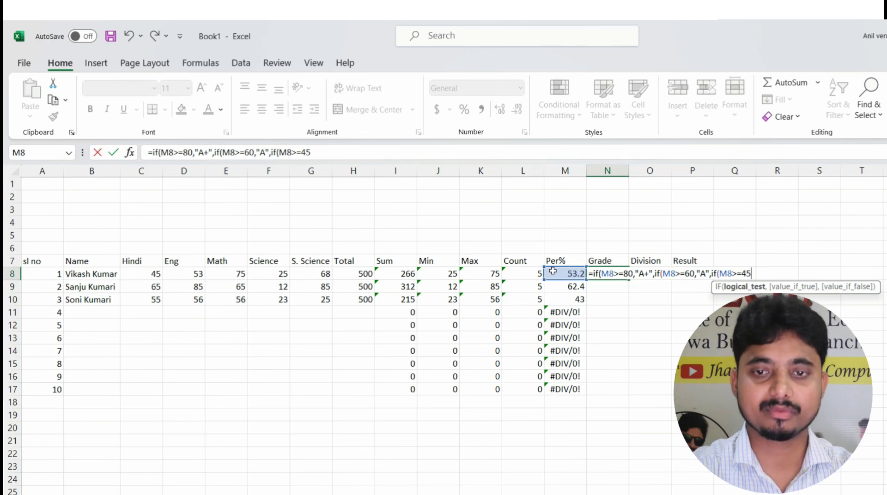
{"action": "type", "text": "<"}
{"action": "key", "text": "BackSpace"}
{"action": "type", "text": ","}
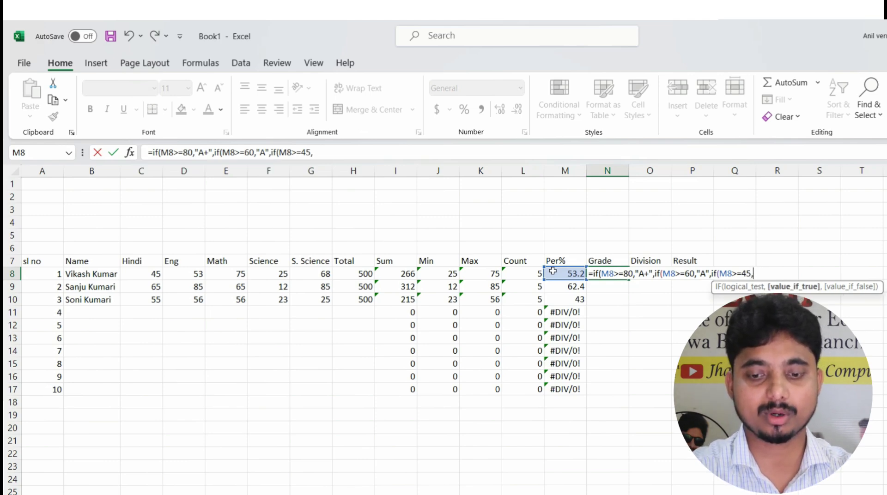
{"action": "type", "text": "\"b"}
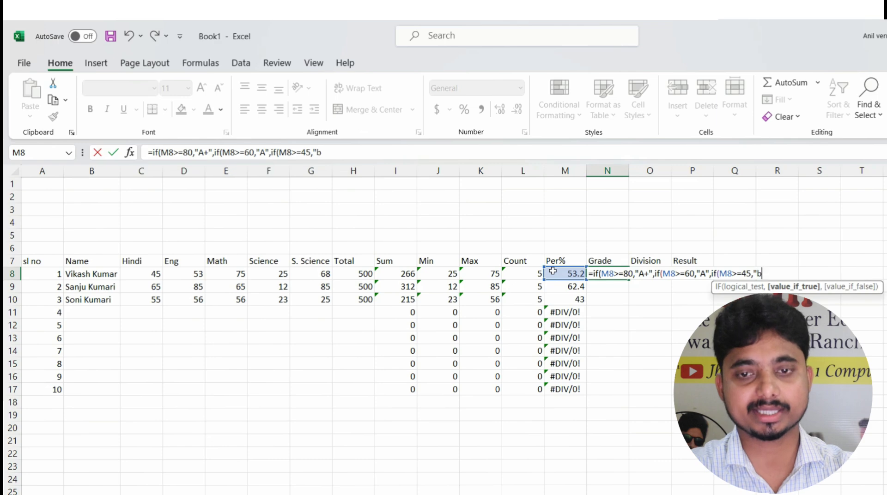
{"action": "type", "text": "\","}
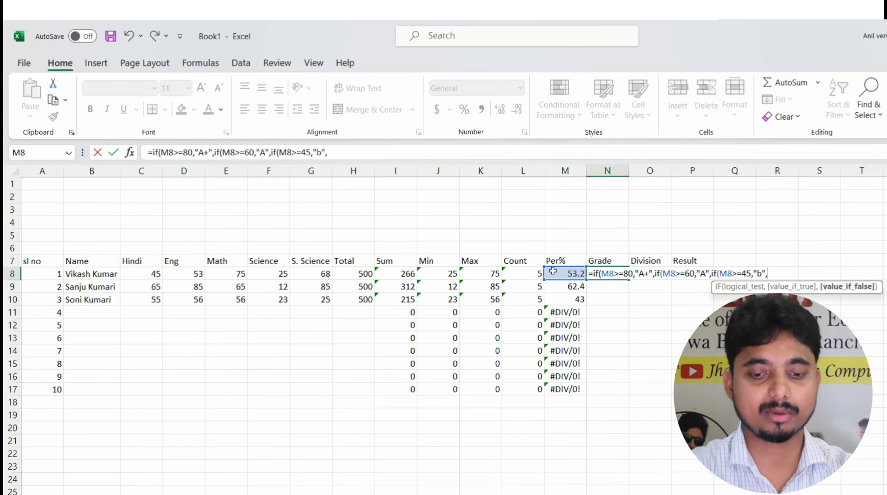
{"action": "type", "text": "\"fail"}
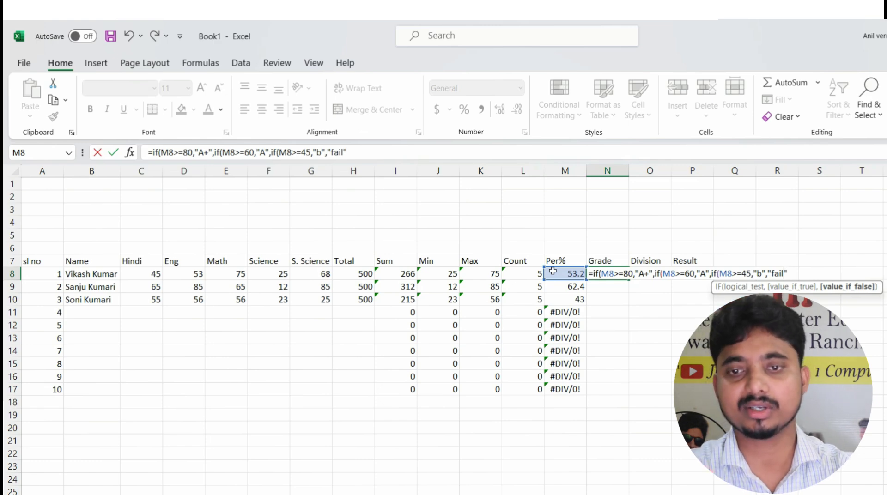
{"action": "type", "text": ")"}
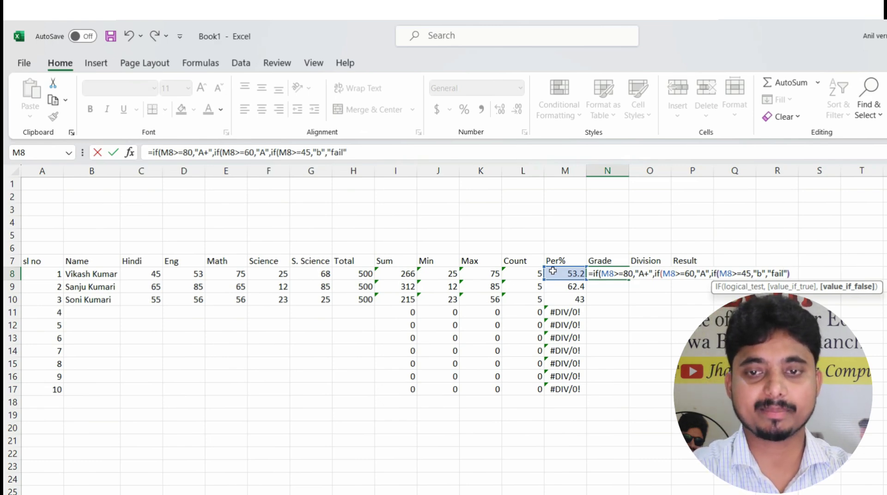
{"action": "type", "text": "))"}
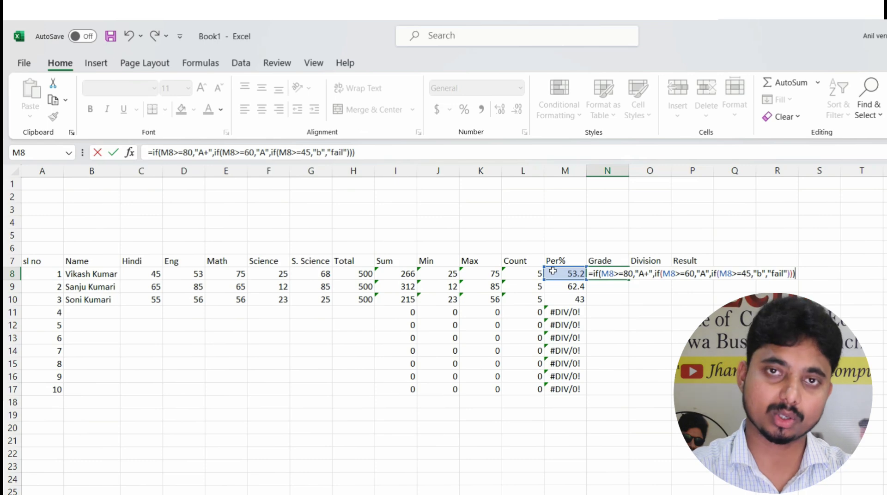
{"action": "key", "text": "Return"}
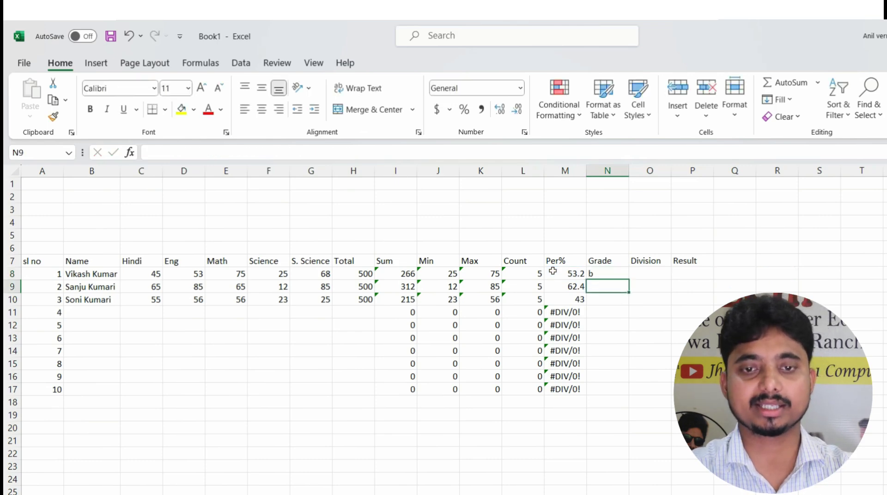
Edit N8's Grade formula to return uppercase "B" instead of "b"
{"action": "key", "text": "Up"}
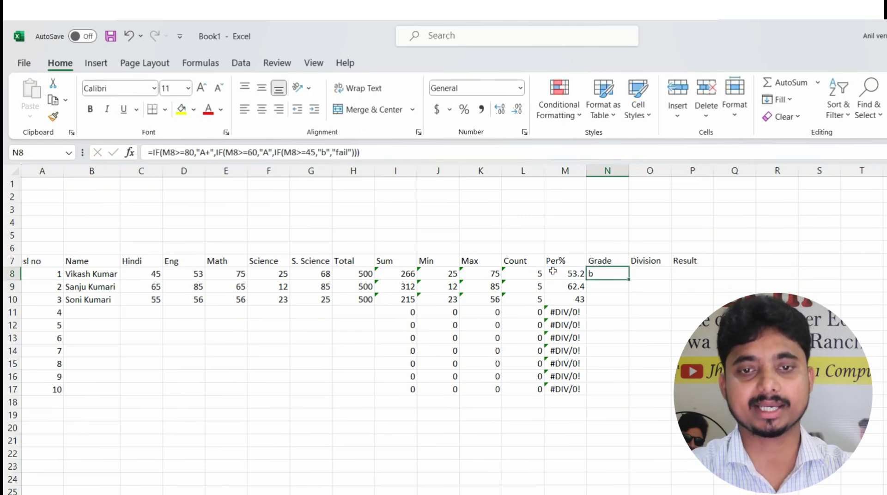
{"action": "left_click", "coordinate": [324, 152]}
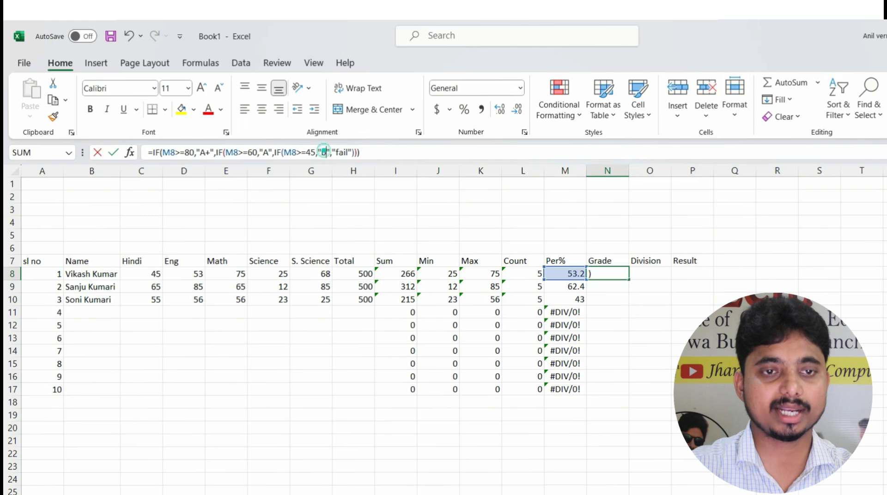
{"action": "key", "text": "BackSpace"}
{"action": "type", "text": "B"}
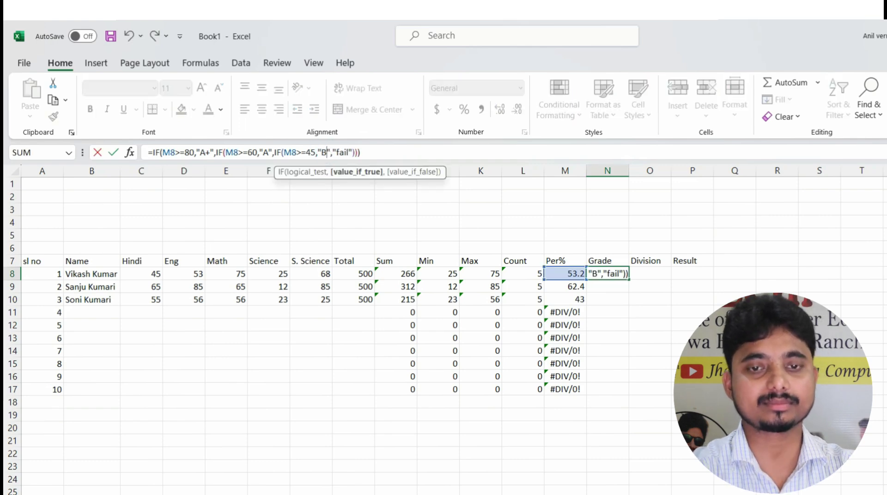
{"action": "key", "text": "Return"}
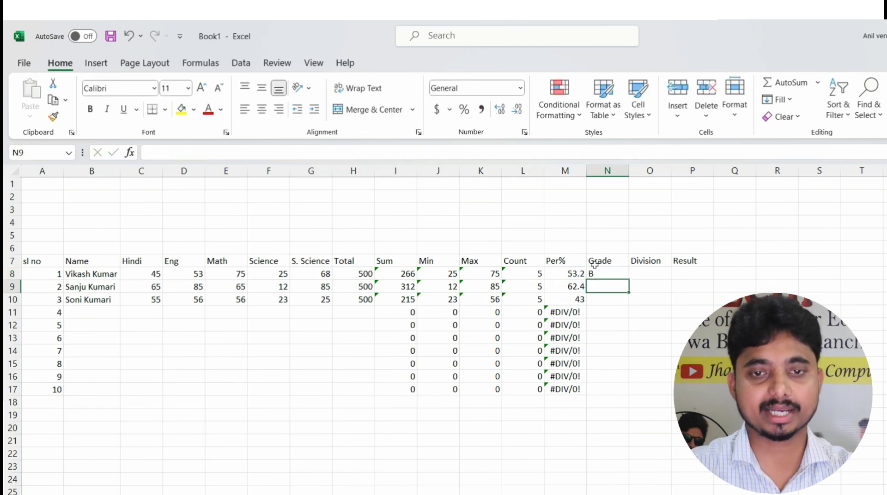
Fill the Grade formula down to N17 and check the results in rows 9 and 10
{"action": "left_click", "coordinate": [604, 271]}
{"action": "double_click", "coordinate": [629, 278]}
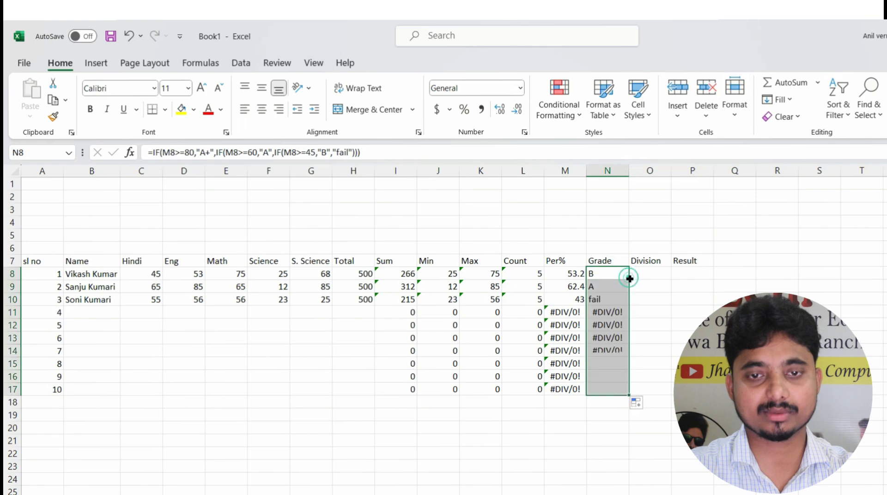
{"action": "left_click", "coordinate": [609, 286]}
{"action": "left_click", "coordinate": [606, 298]}
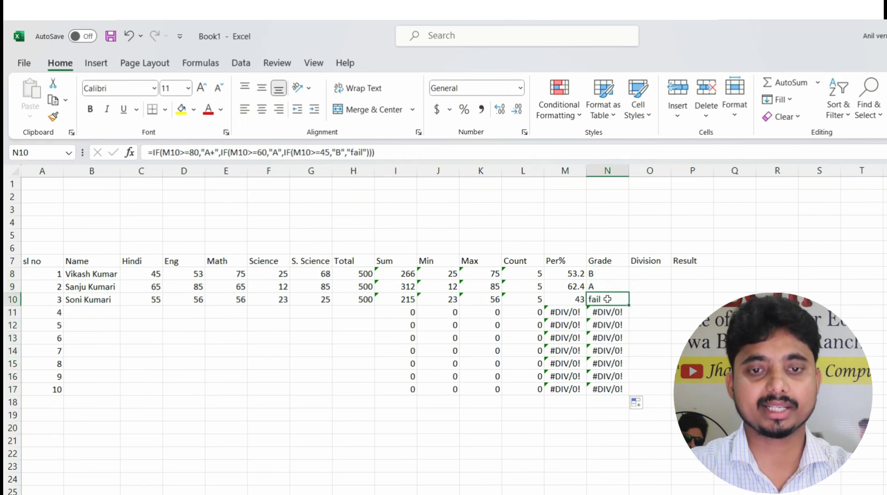
{"action": "left_click", "coordinate": [576, 299]}
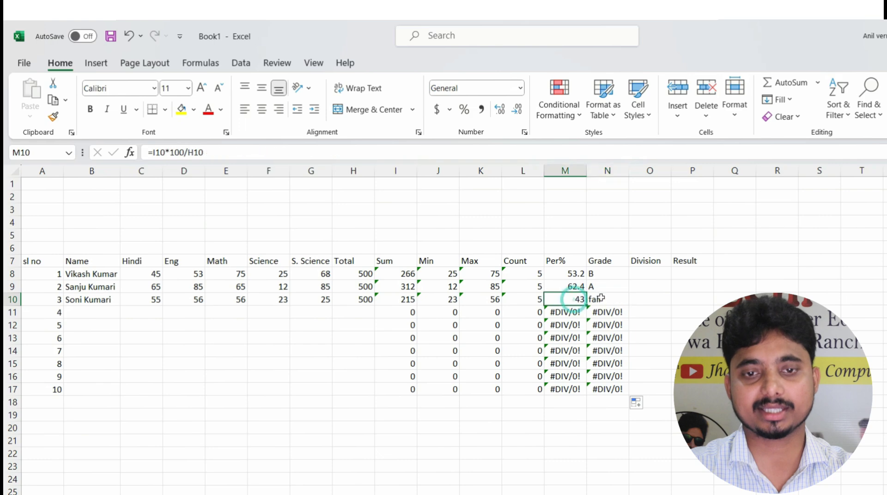
{"action": "left_click", "coordinate": [596, 299]}
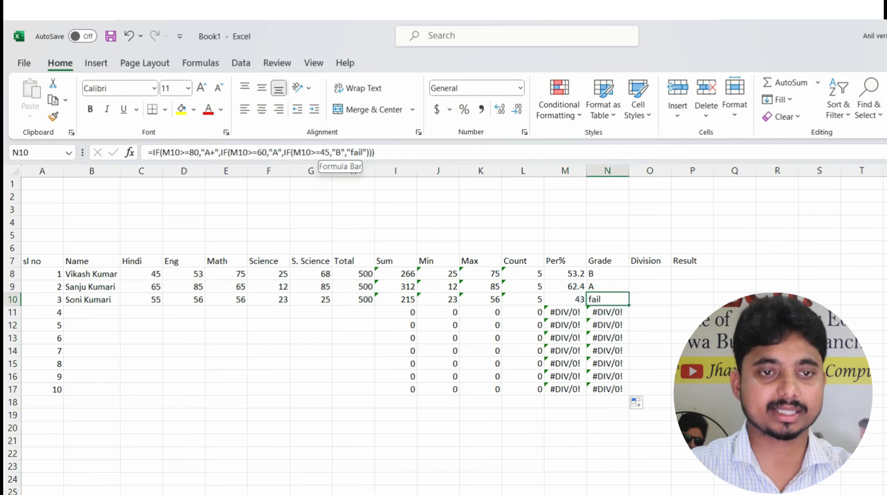
Insert IF(M10>=33,"C", before "fail" in N10's formula and accept Excel's correction
{"action": "left_click", "coordinate": [351, 152]}
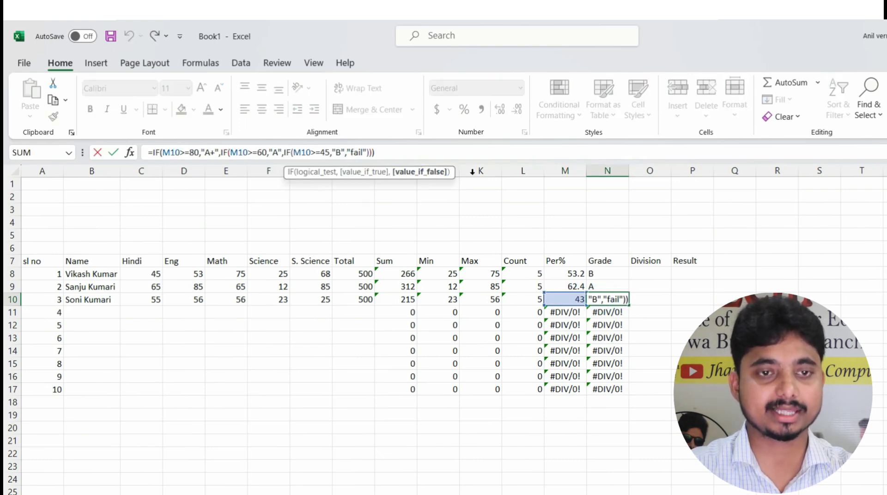
{"action": "left_click", "coordinate": [347, 152]}
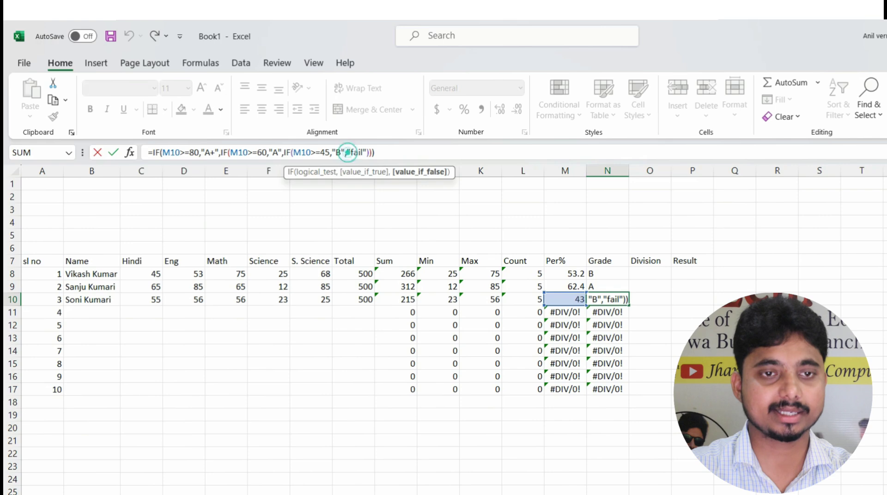
{"action": "type", "text": "if"}
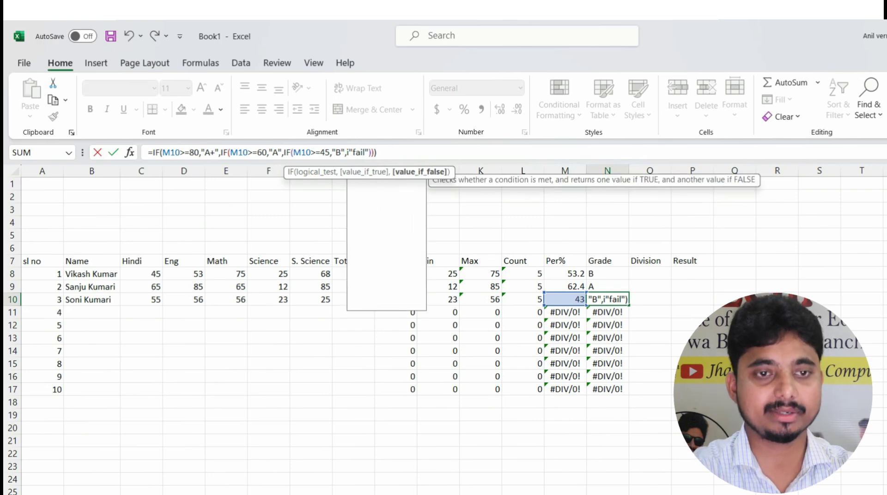
{"action": "type", "text": "("}
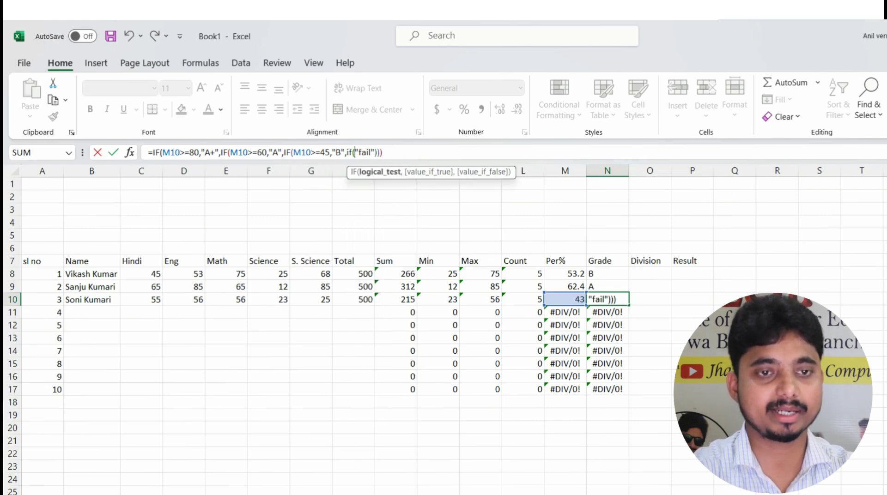
{"action": "left_click", "coordinate": [560, 299]}
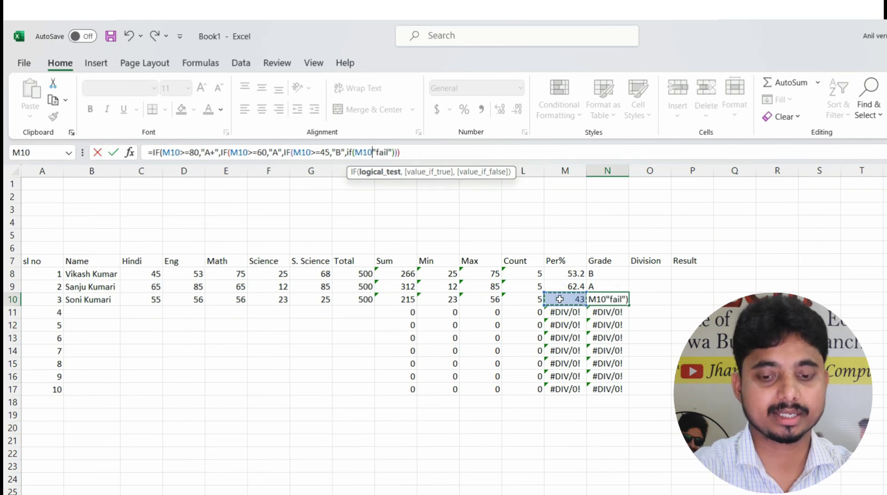
{"action": "type", "text": ">="}
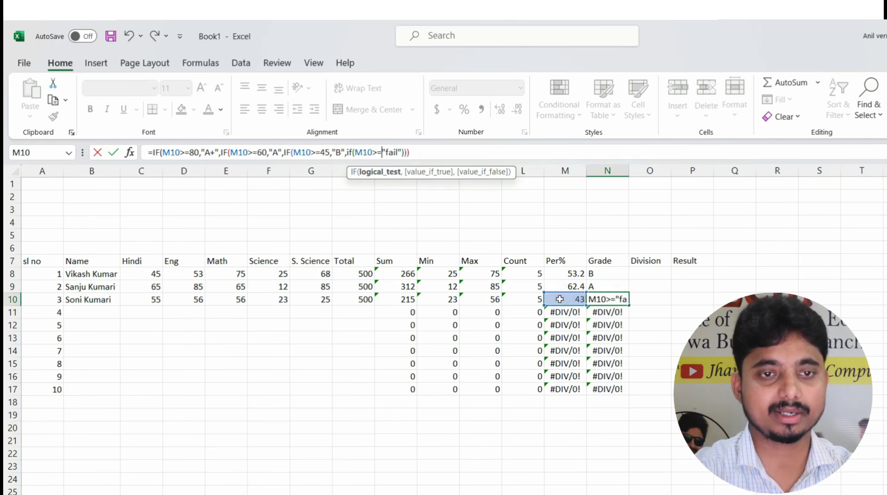
{"action": "type", "text": "33,"}
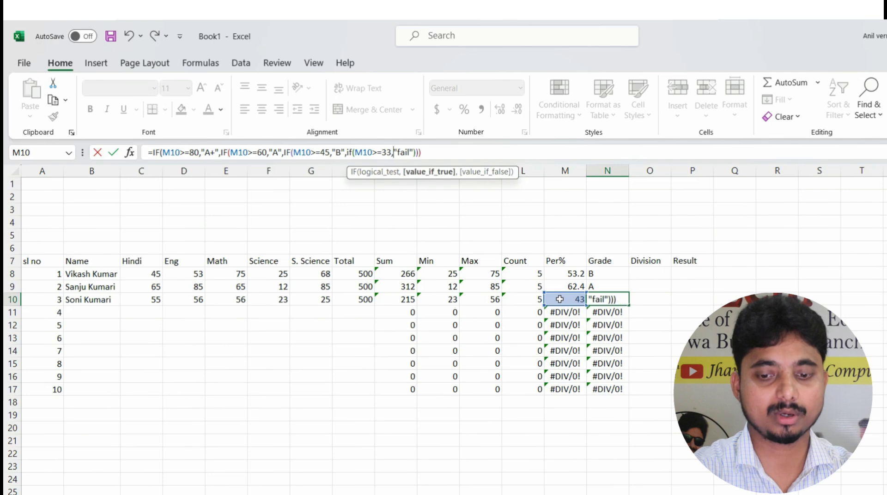
{"action": "type", "text": "\""}
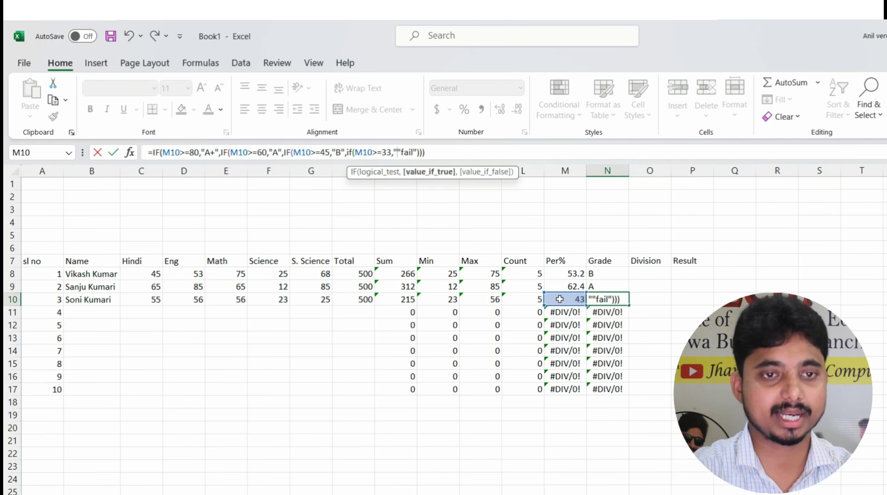
{"action": "type", "text": "C"}
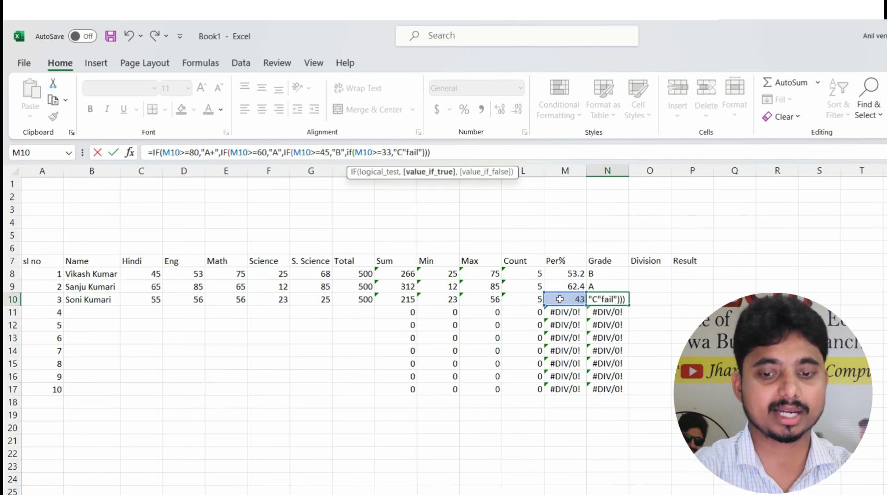
{"action": "type", "text": "\","}
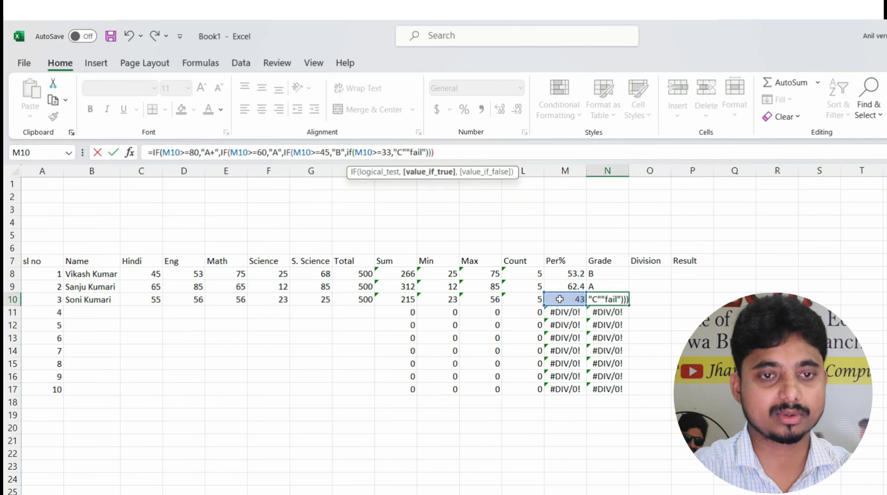
{"action": "key", "text": "Return"}
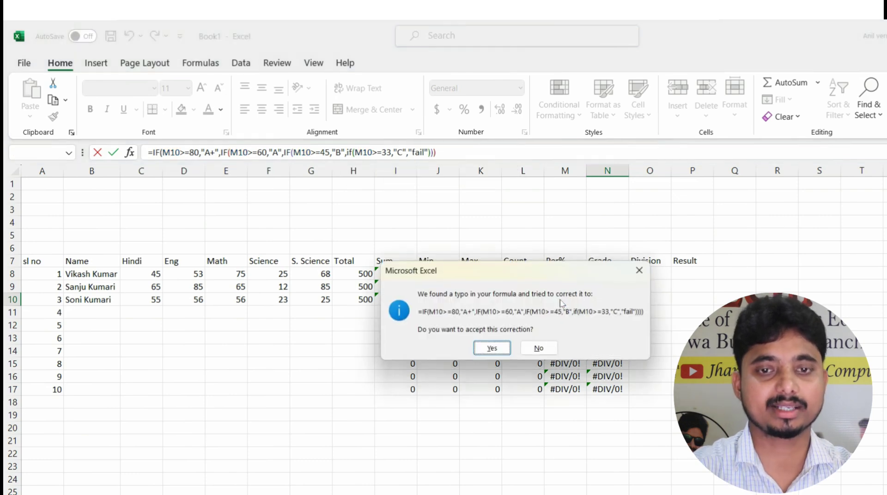
{"action": "key", "text": "Return"}
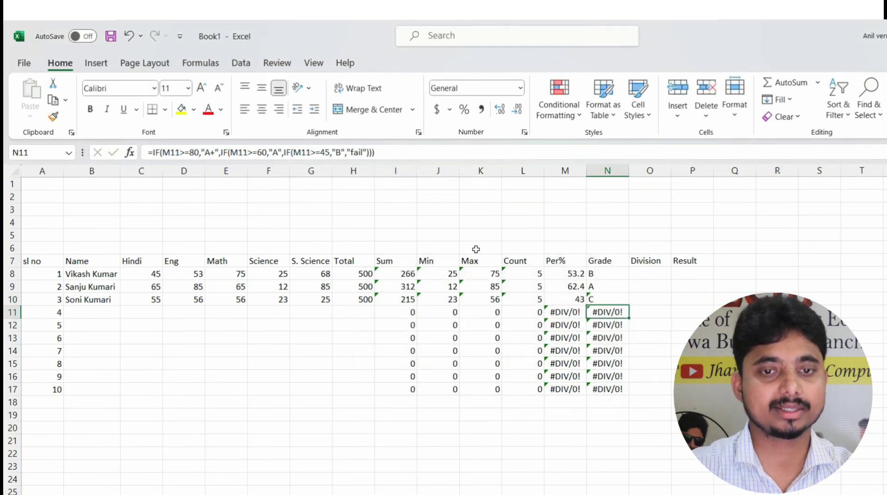
Review N10's extended Grade formula, confirming it unchanged
{"action": "left_click", "coordinate": [597, 300]}
{"action": "left_click", "coordinate": [479, 150]}
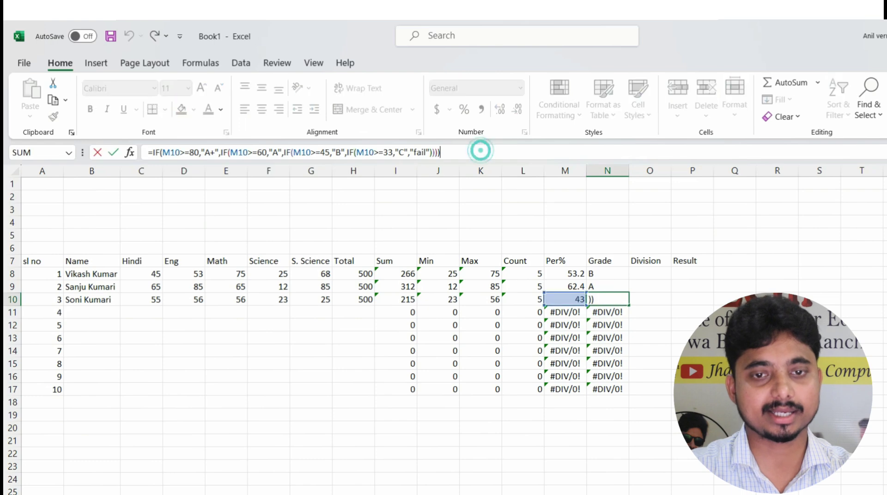
{"action": "key", "text": "Return"}
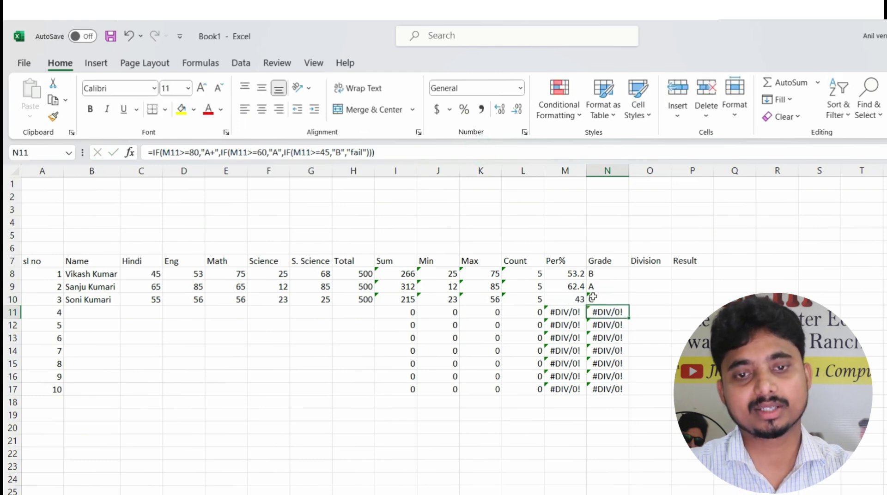
{"action": "left_click", "coordinate": [594, 298]}
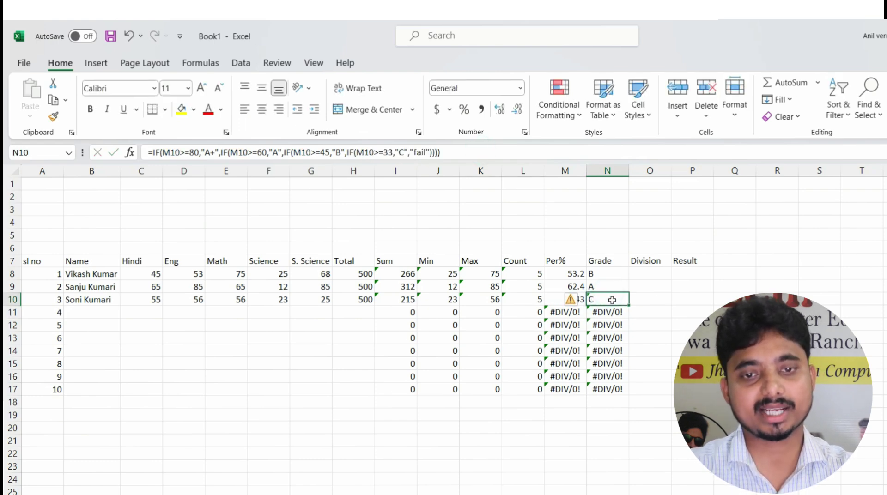
{"action": "left_click", "coordinate": [641, 275]}
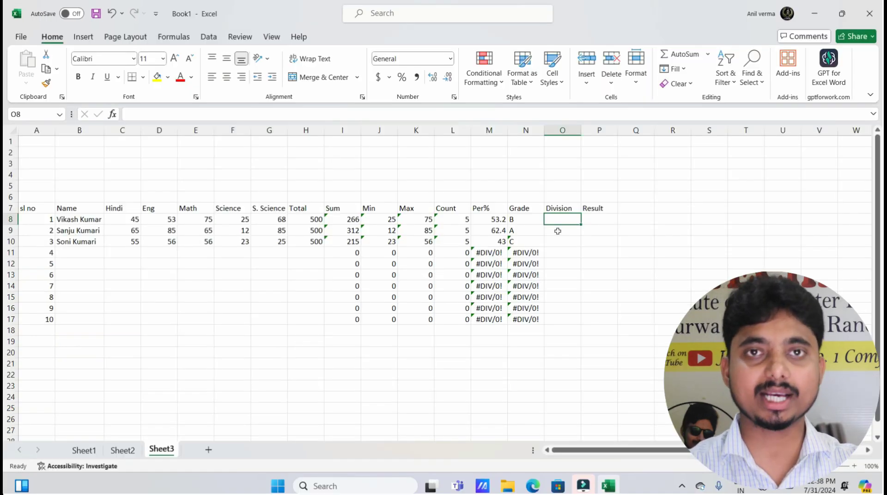
Enter O8's nested IF on M8: 1st at 60+, 2nd at 45+, 3rd at 33+, otherwise fail
{"action": "type", "text": "="}
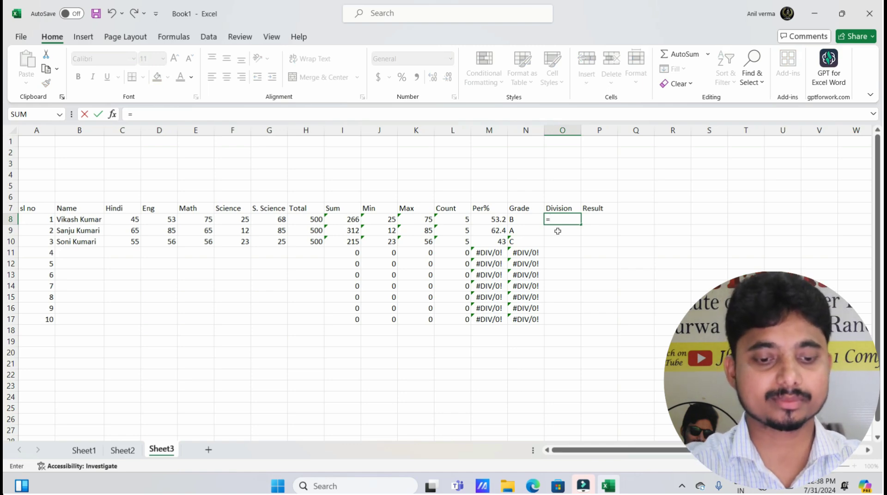
{"action": "type", "text": "if("}
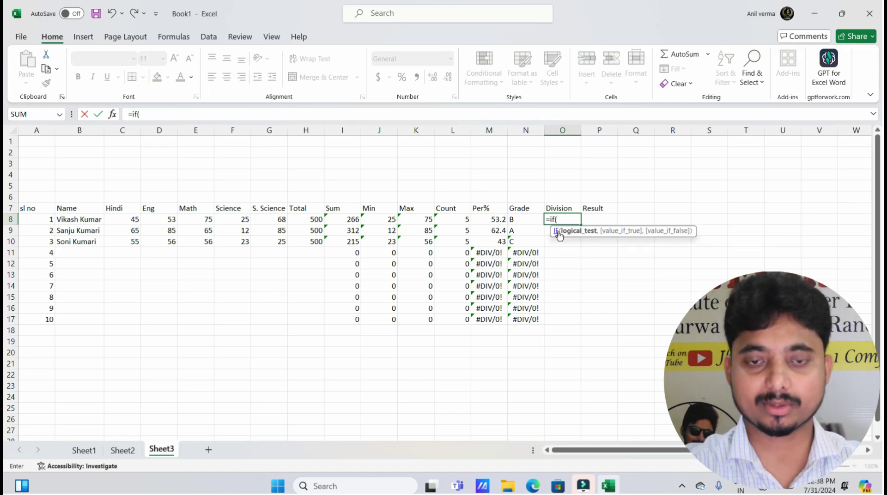
{"action": "left_click", "coordinate": [492, 220]}
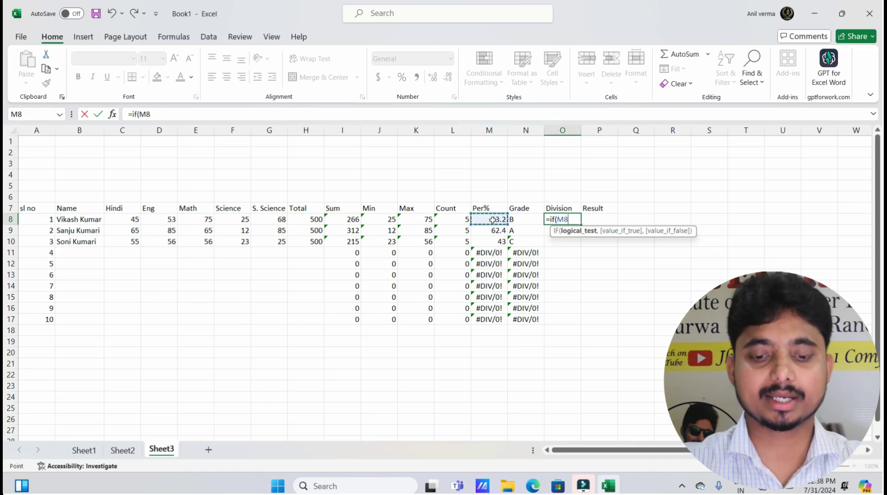
{"action": "type", "text": ">=6"}
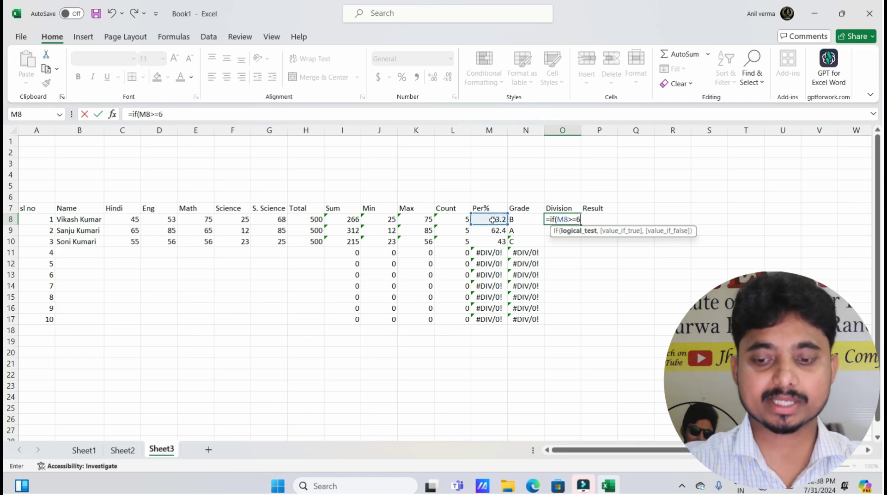
{"action": "type", "text": "0,"}
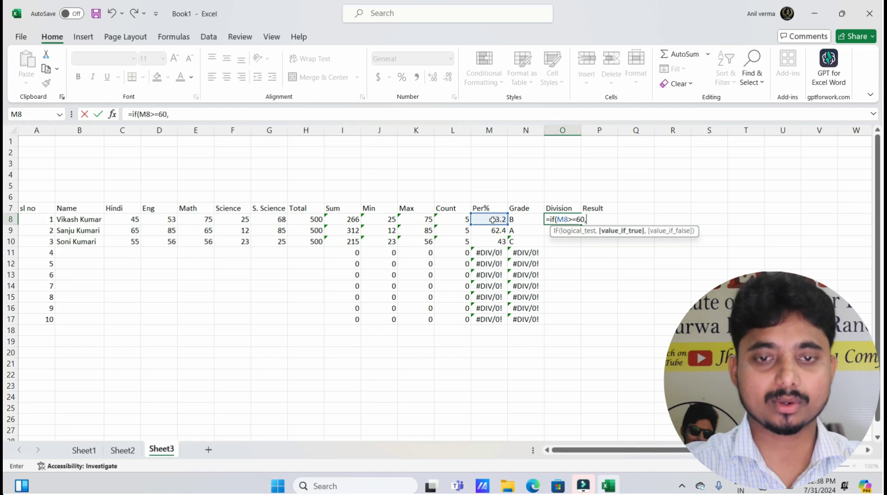
{"action": "type", "text": "\"1"}
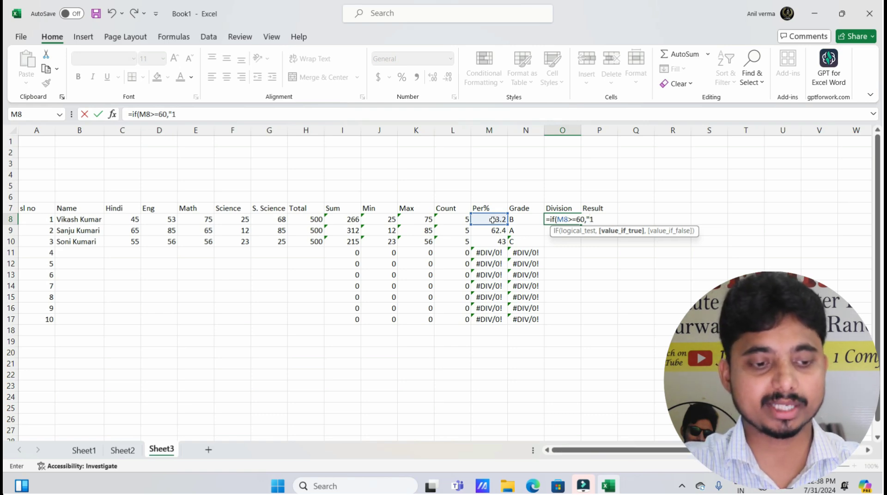
{"action": "type", "text": "st\""}
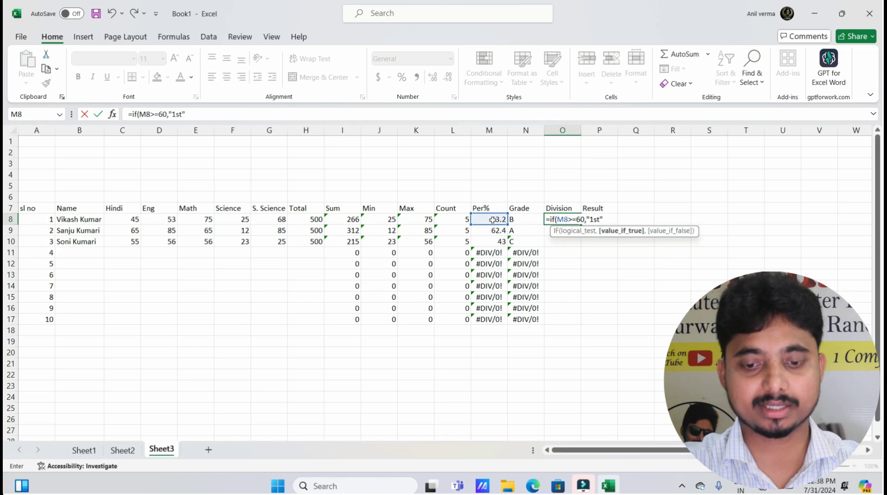
{"action": "type", "text": ","}
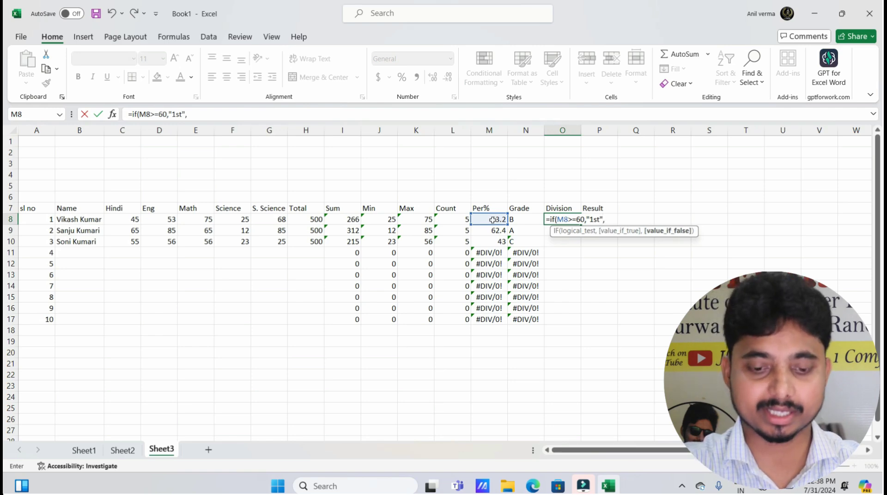
{"action": "type", "text": "if("}
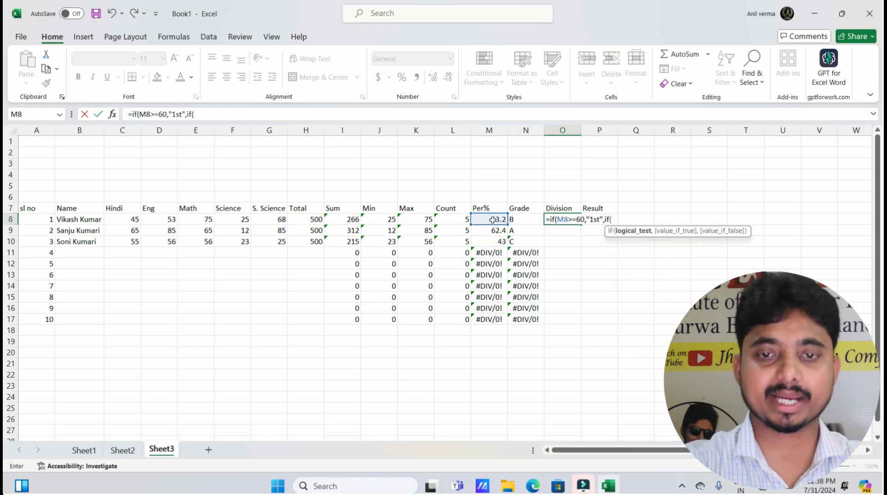
{"action": "left_click", "coordinate": [492, 219]}
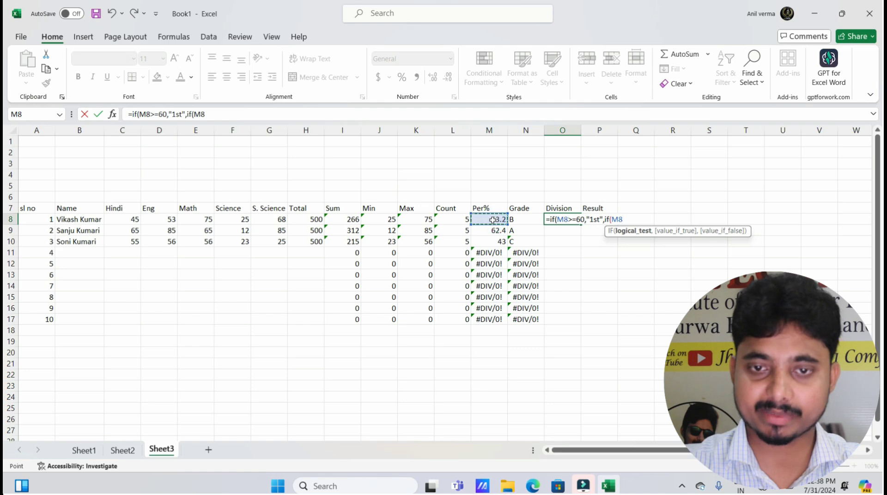
{"action": "type", "text": ">="}
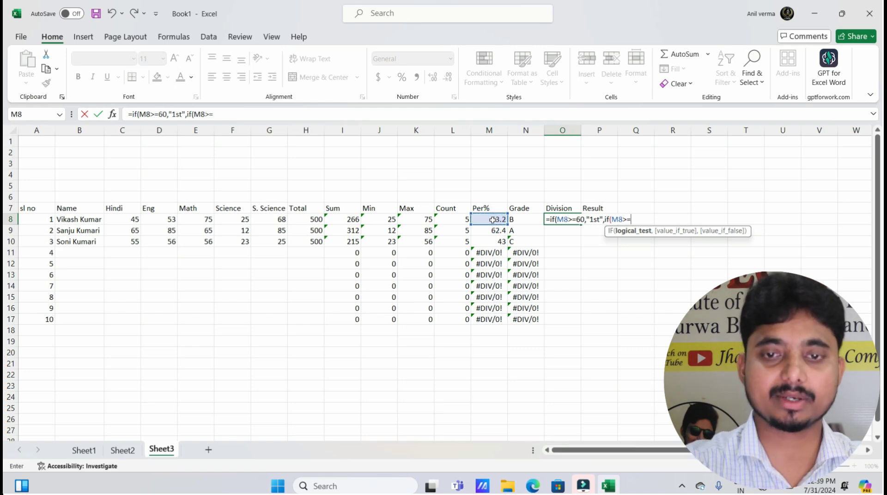
{"action": "type", "text": "45,"}
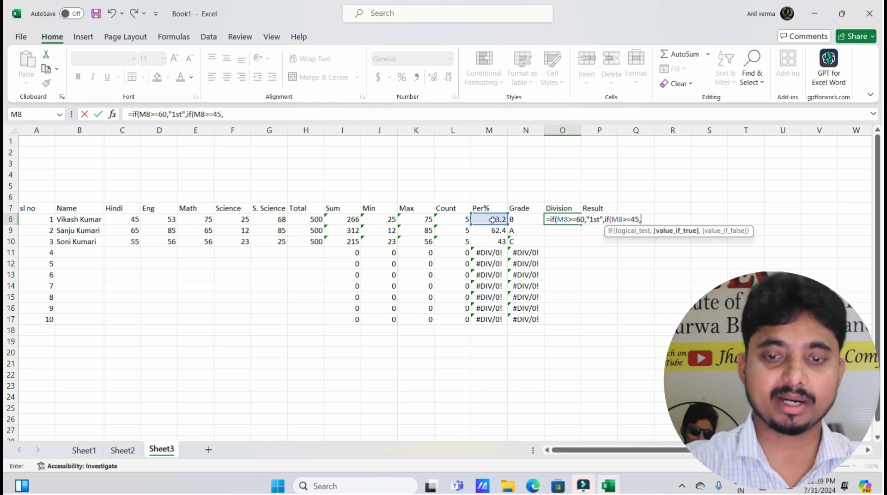
{"action": "type", "text": "\""}
{"action": "type", "text": "2"}
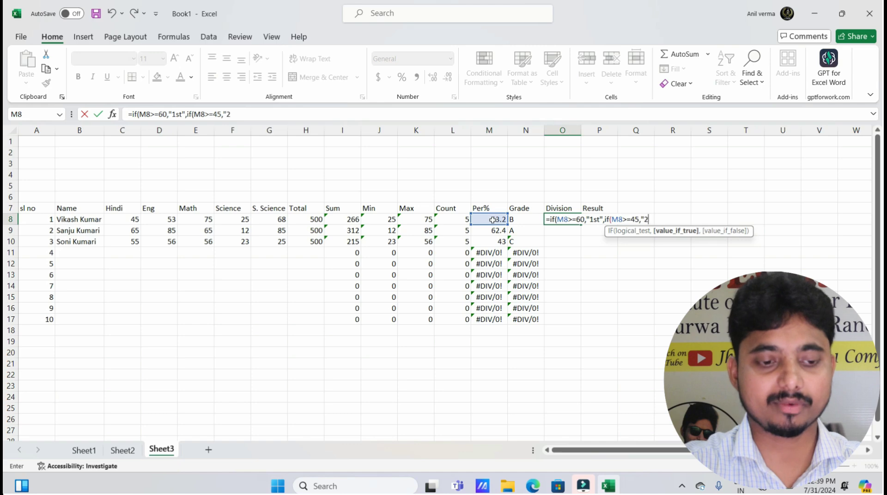
{"action": "type", "text": "nd"}
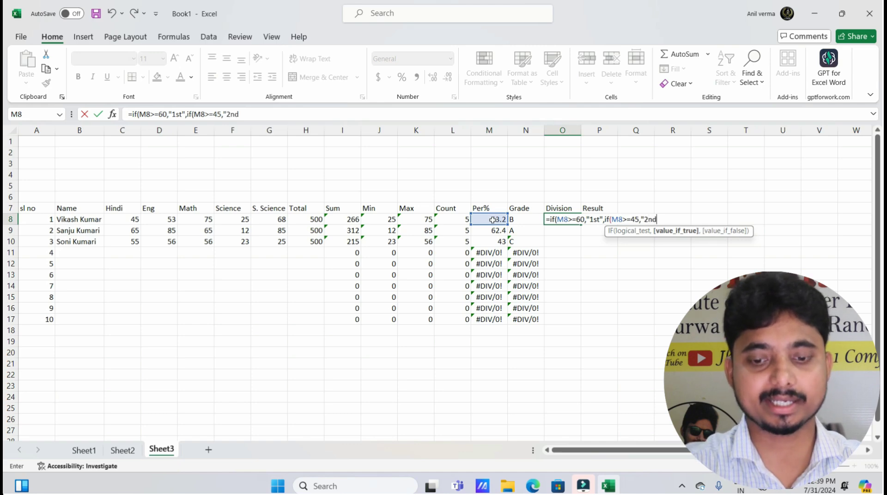
{"action": "type", "text": "\","}
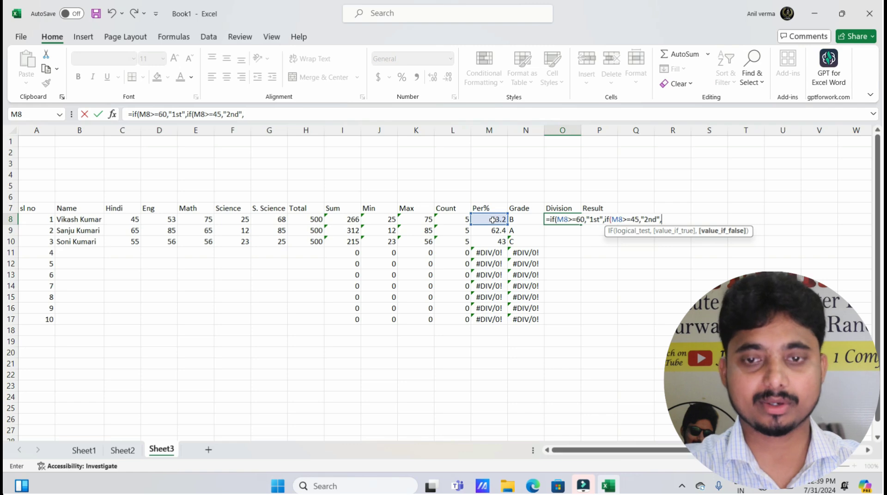
{"action": "type", "text": "if"}
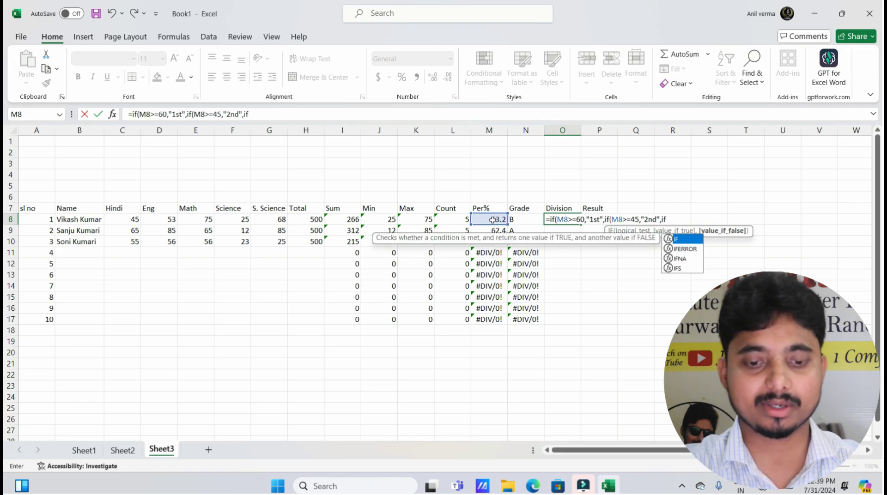
{"action": "type", "text": "("}
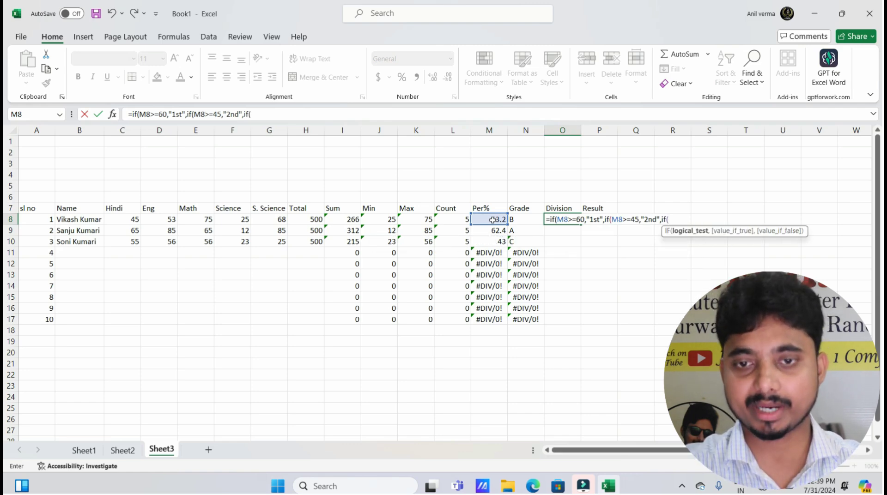
{"action": "left_click", "coordinate": [492, 220]}
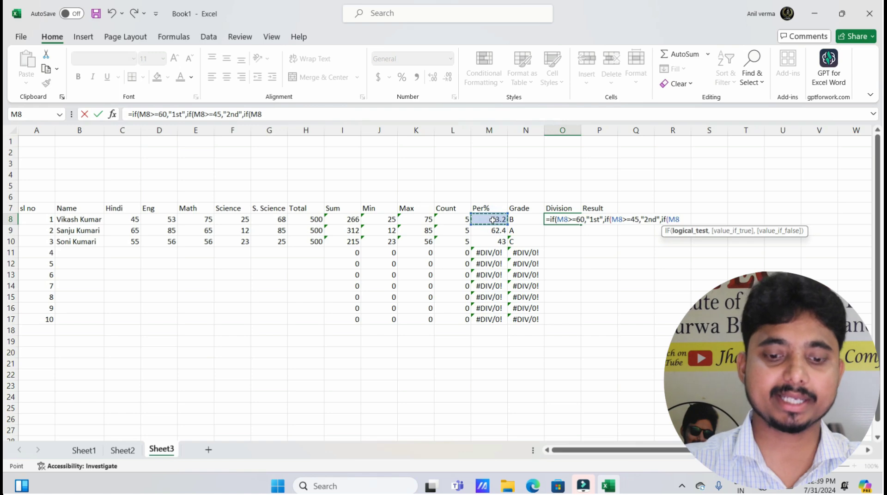
{"action": "type", "text": ">="}
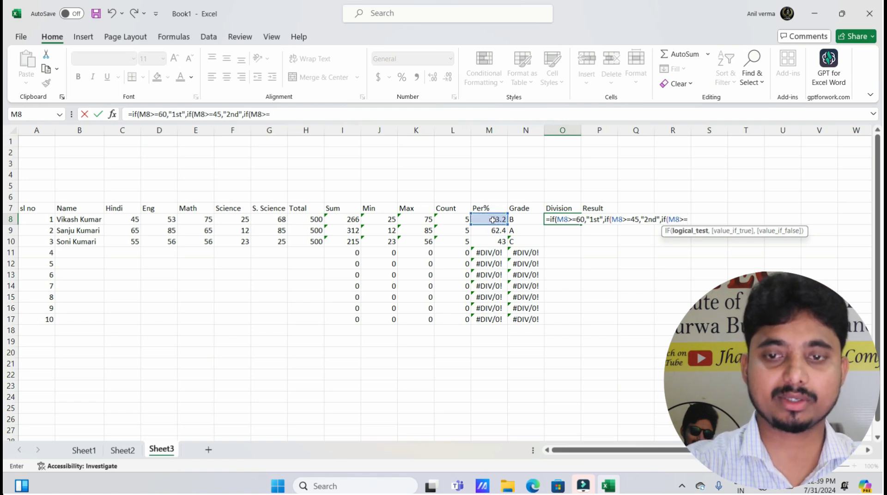
{"action": "type", "text": "33"}
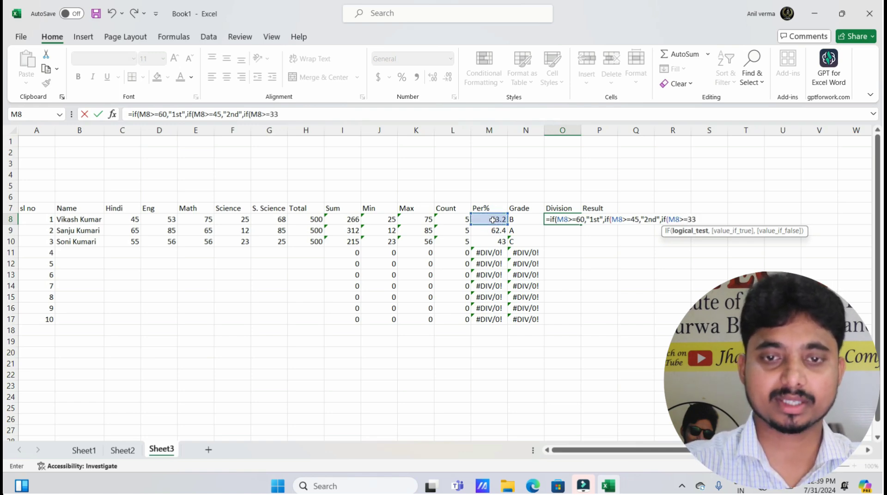
{"action": "type", "text": ","}
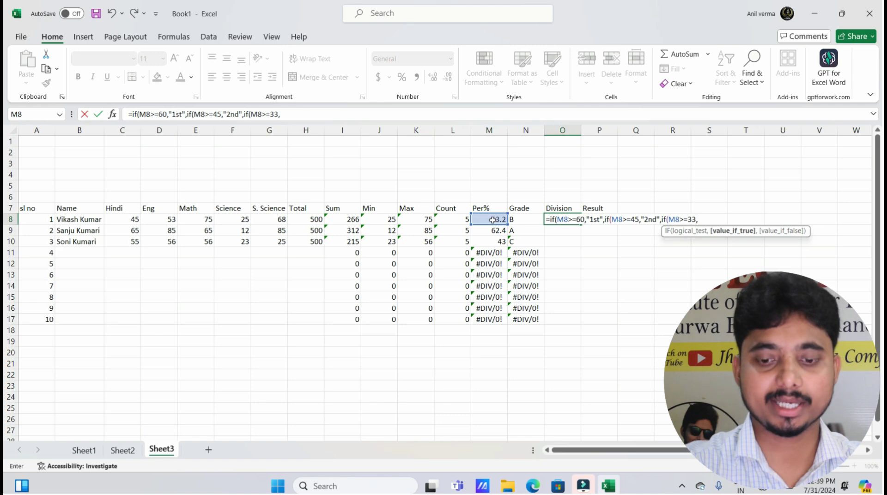
{"action": "type", "text": "\"3"}
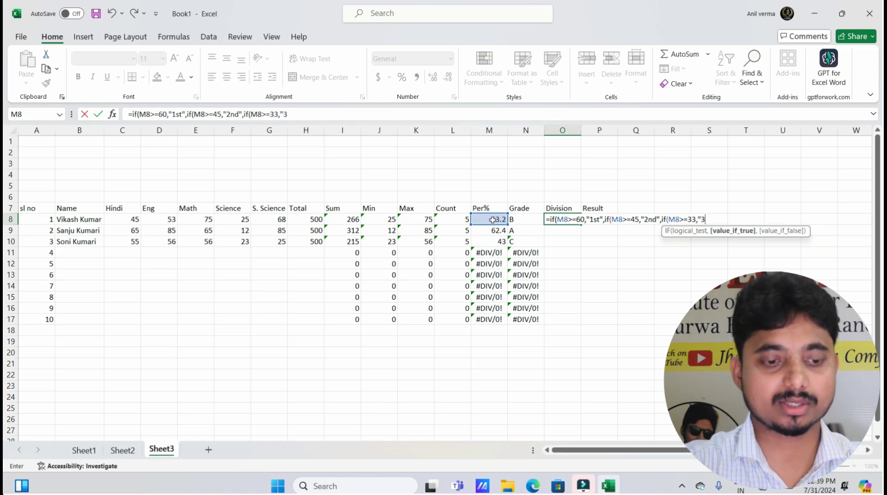
{"action": "type", "text": "rd\""}
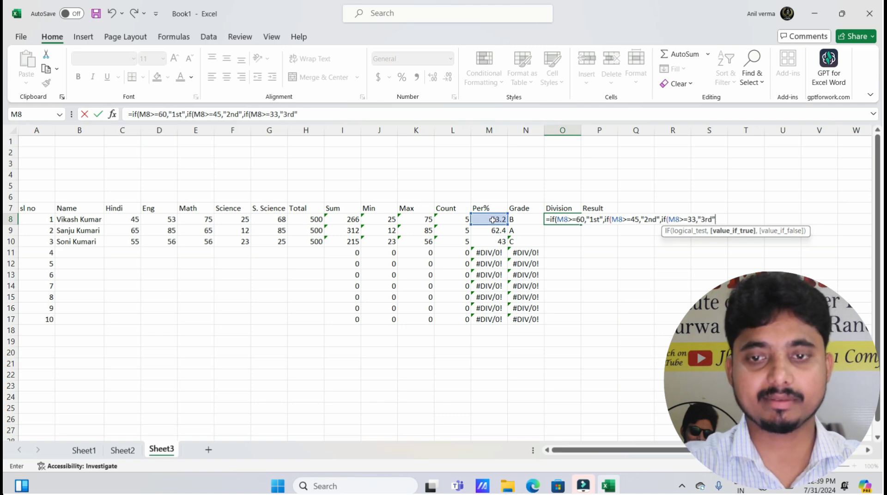
{"action": "type", "text": ","}
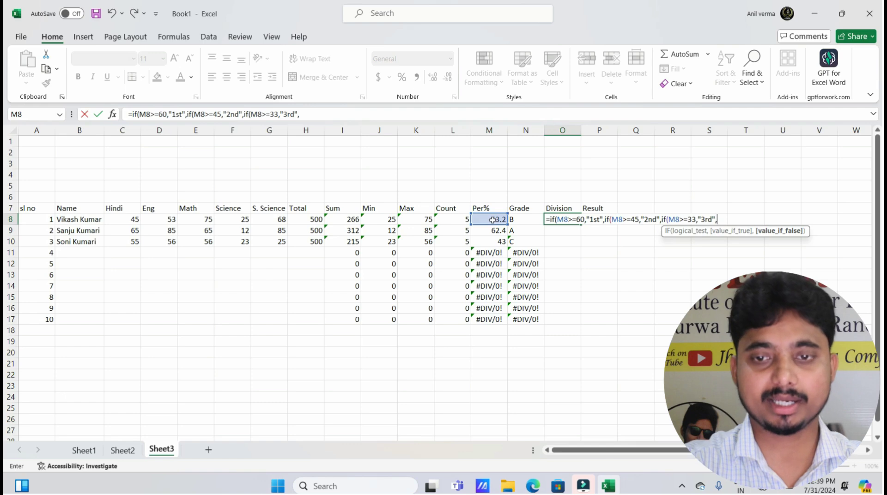
{"action": "type", "text": "\"fail"}
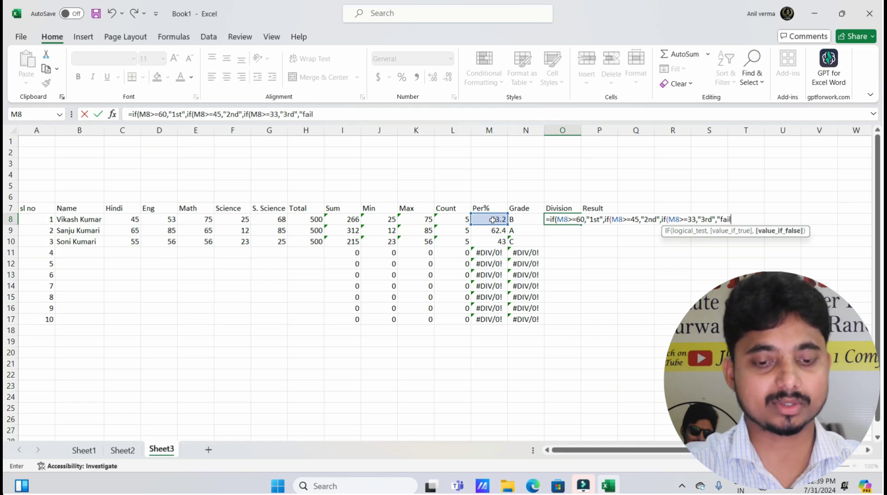
{"action": "type", "text": "\""}
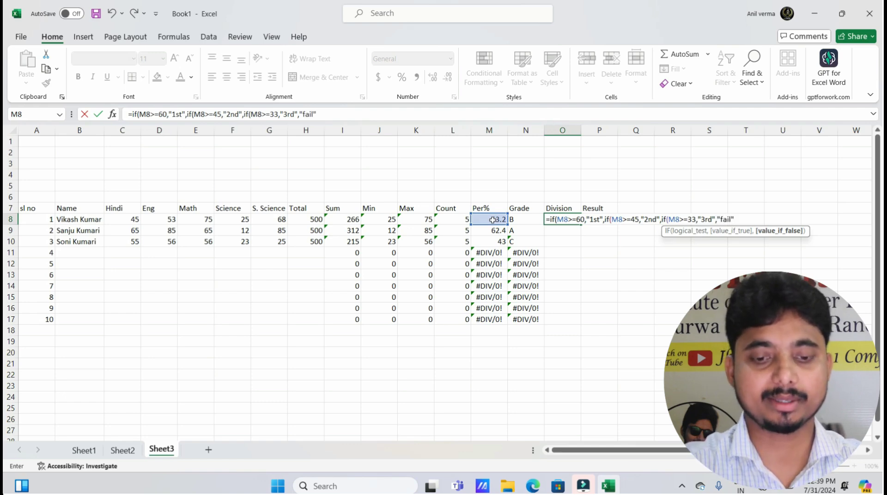
{"action": "type", "text": ")))"}
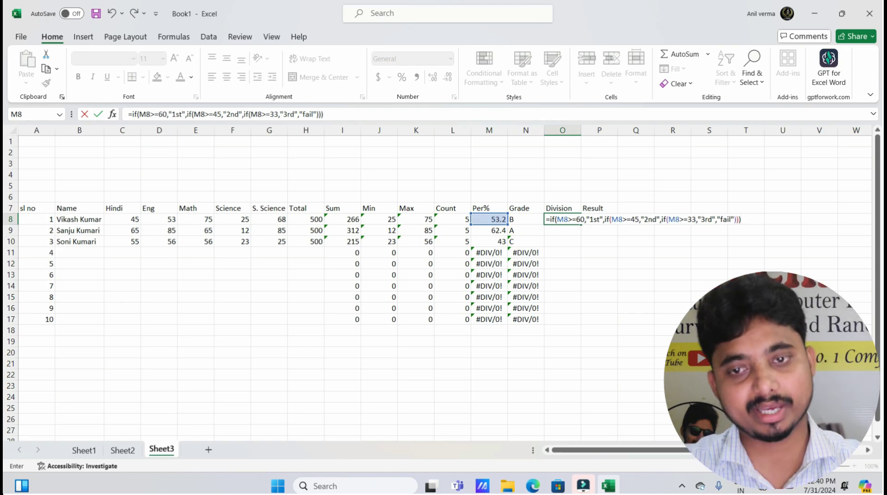
Commit the Division formula and fill it down O8:O17, checking the copies in O9 and O10
{"action": "key", "text": "Return"}
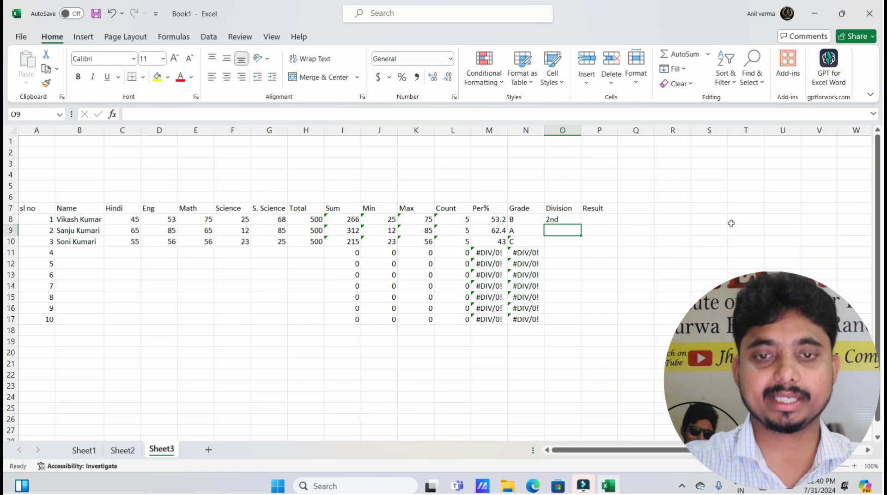
{"action": "left_click", "coordinate": [575, 218]}
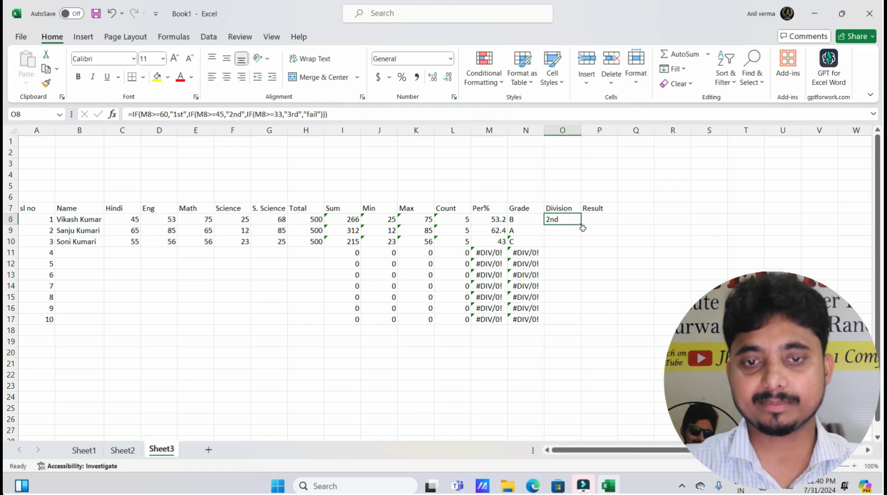
{"action": "double_click", "coordinate": [581, 225]}
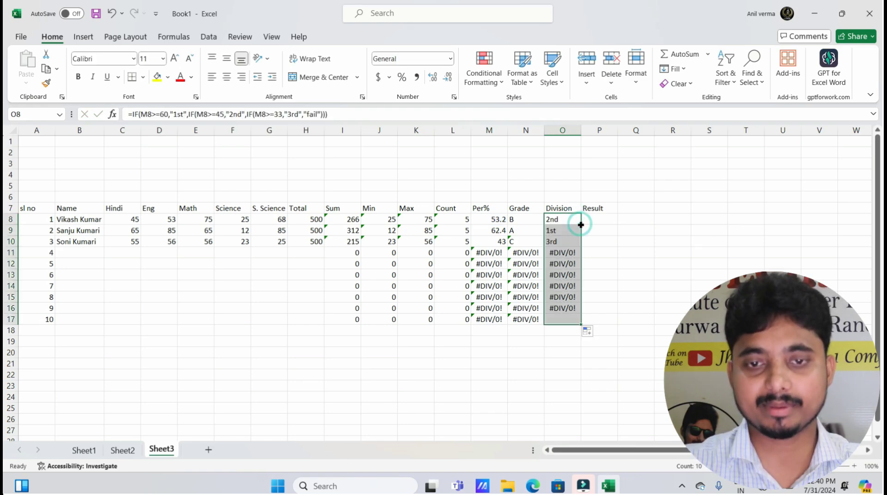
{"action": "left_click", "coordinate": [557, 228]}
{"action": "left_click", "coordinate": [563, 240]}
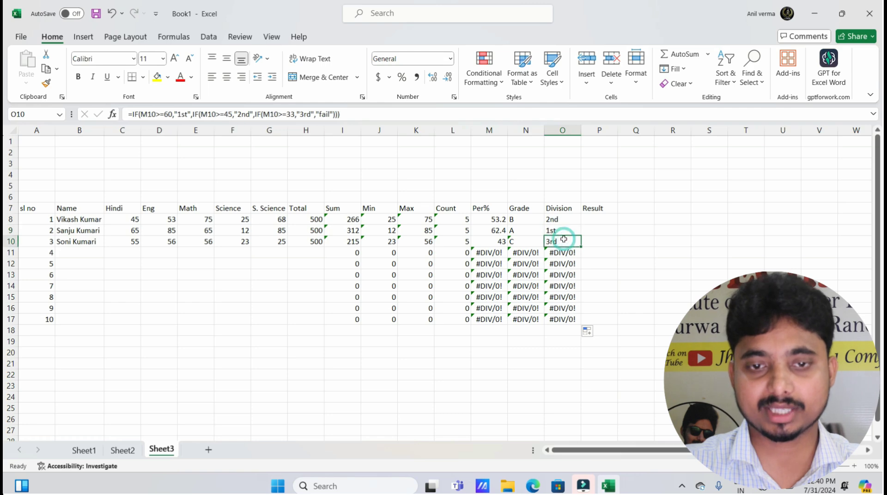
{"action": "left_click", "coordinate": [594, 218]}
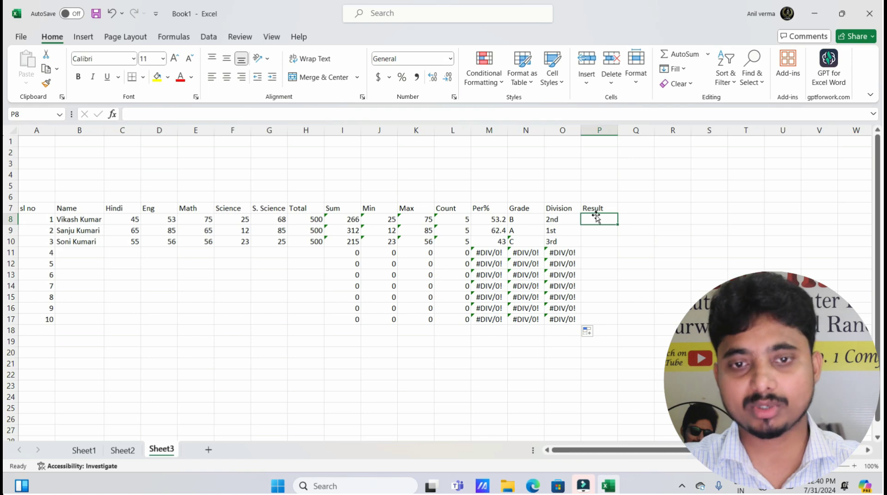
Enter =IF(M8>=33,"PASS","Fail") in P8 so the first student shows PASS
{"action": "type", "text": "="}
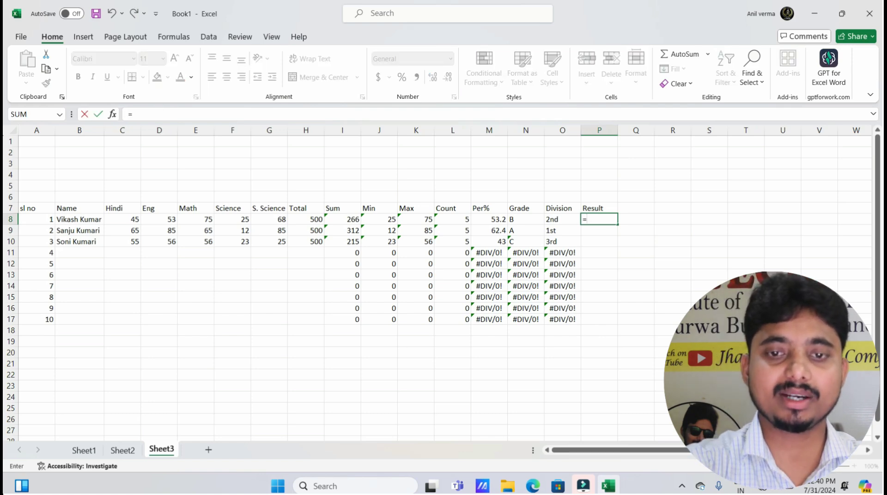
{"action": "type", "text": "if"}
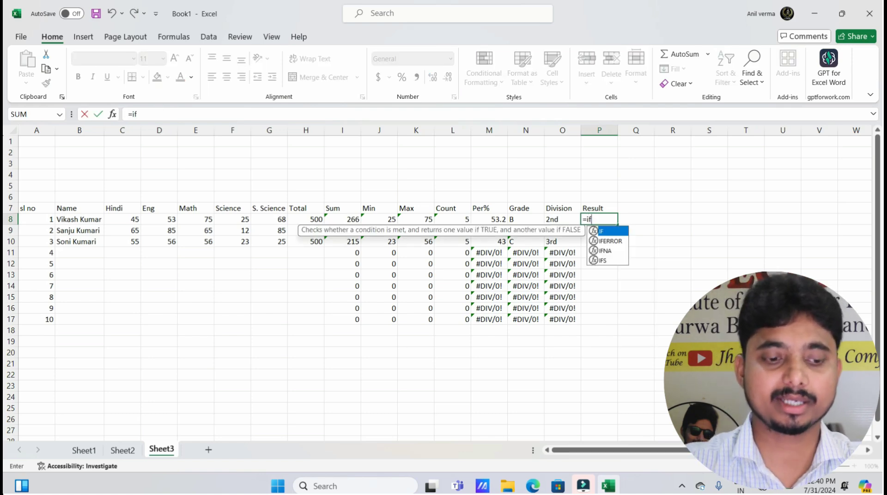
{"action": "type", "text": "("}
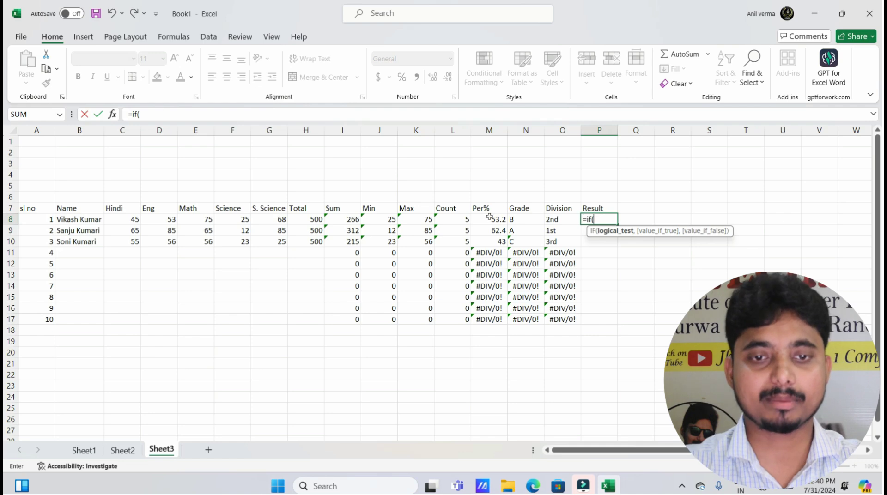
{"action": "left_click", "coordinate": [489, 220]}
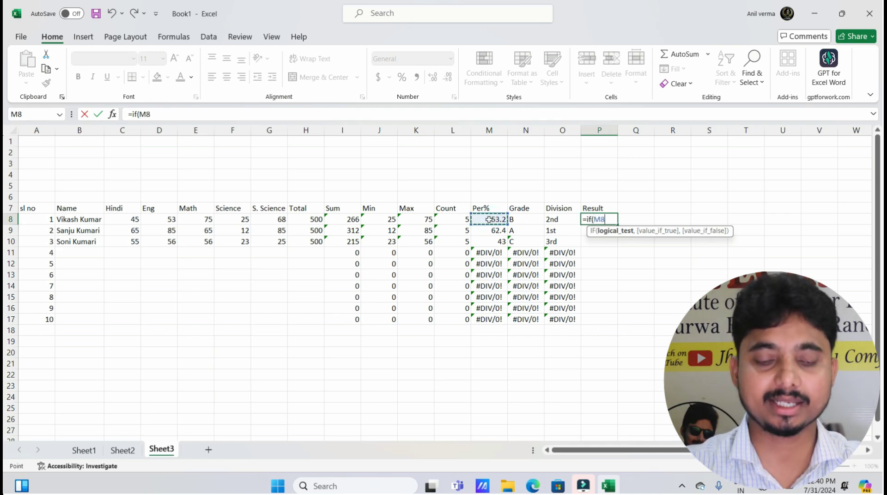
{"action": "type", "text": ">="}
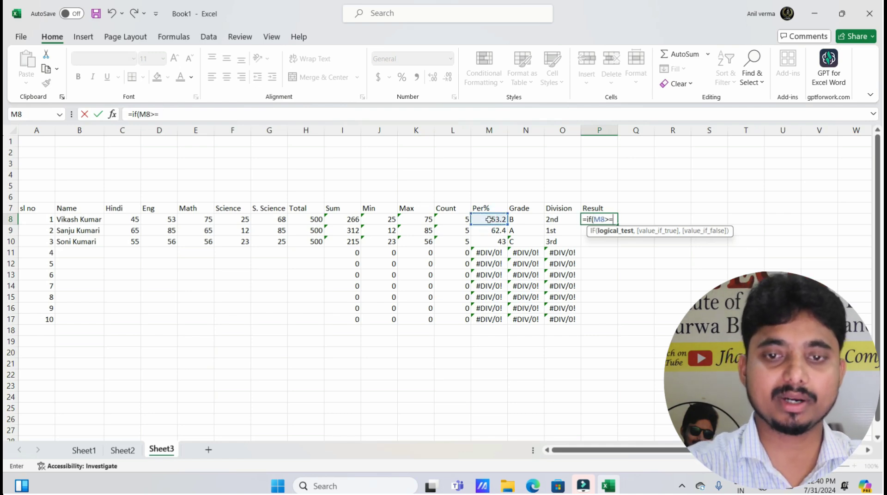
{"action": "type", "text": "33"}
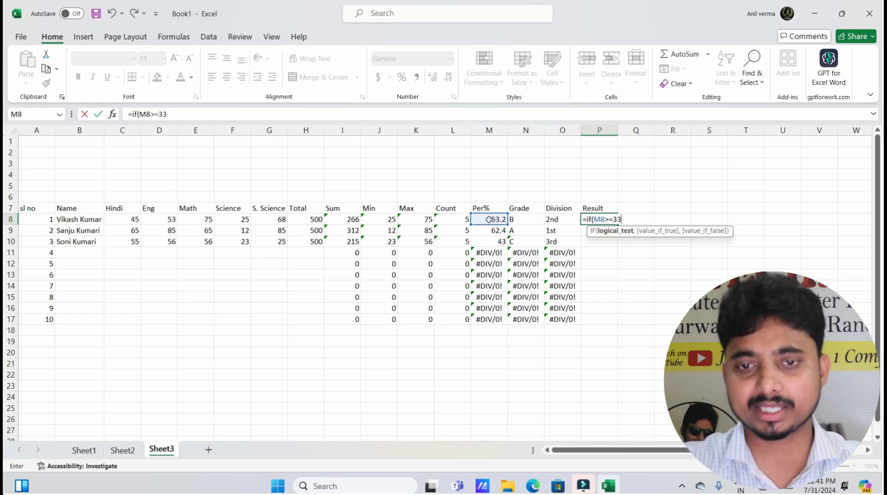
{"action": "type", "text": ",\""}
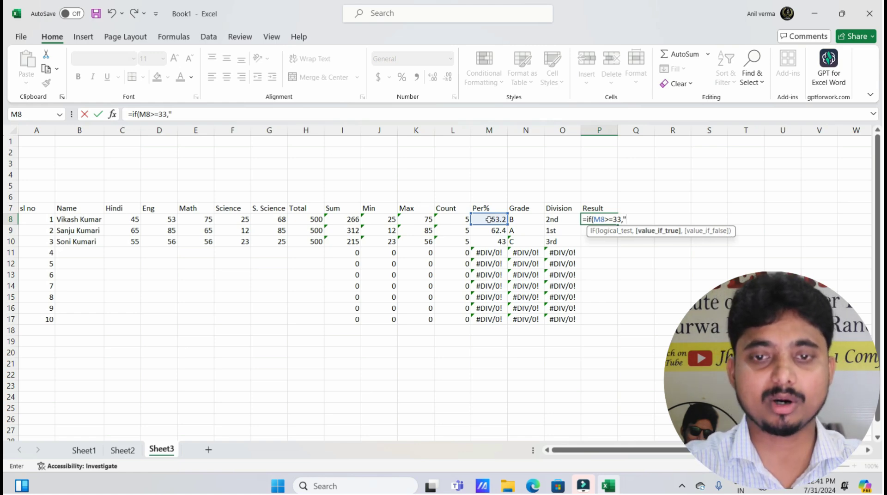
{"action": "type", "text": "PA"}
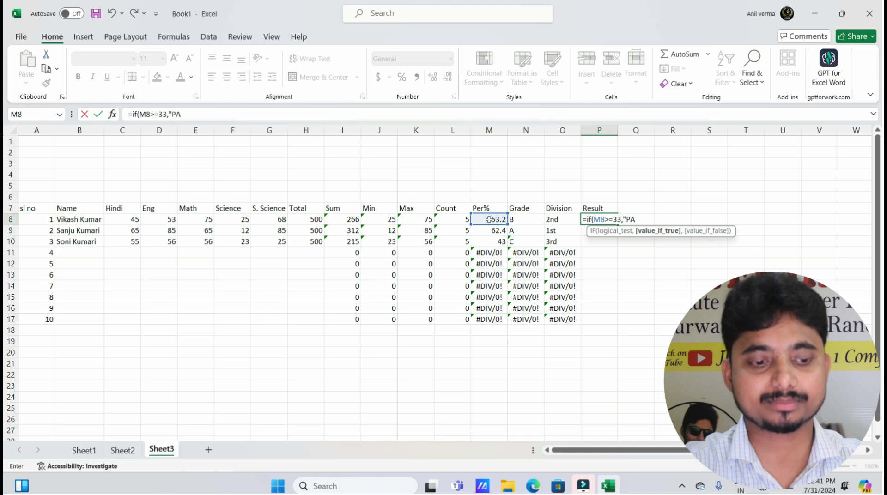
{"action": "type", "text": "SS\",\"F"}
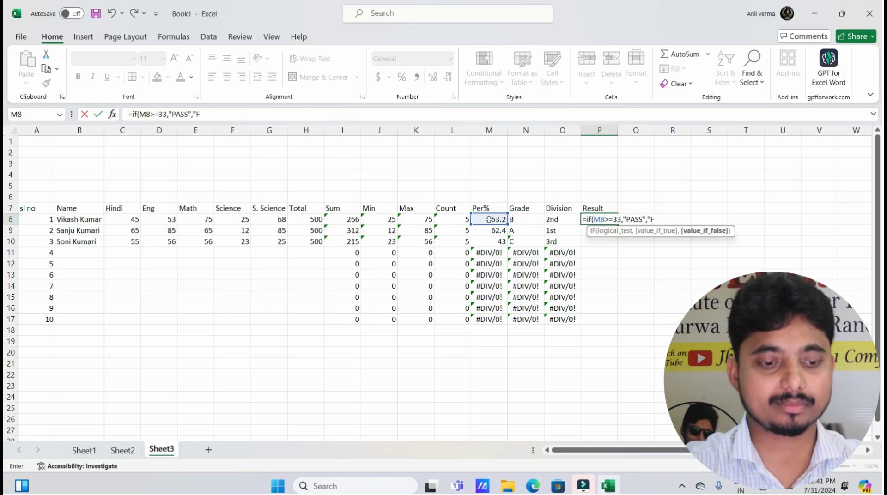
{"action": "type", "text": "ail\""}
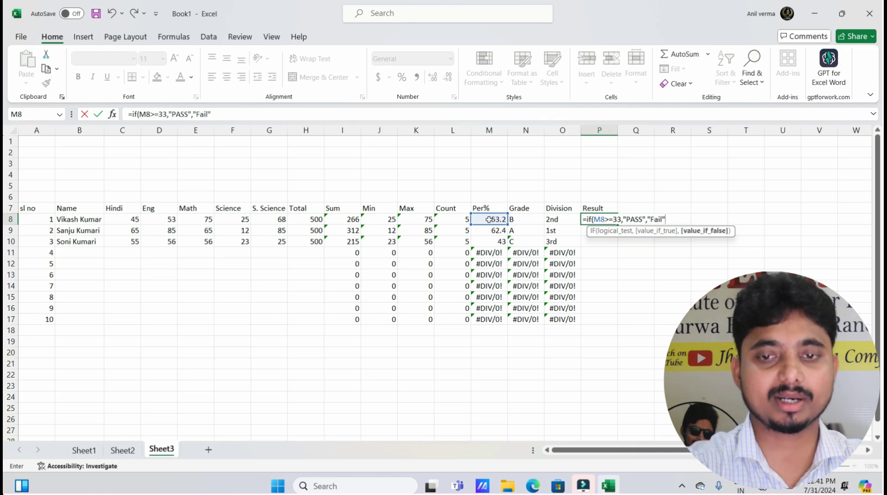
{"action": "type", "text": ")"}
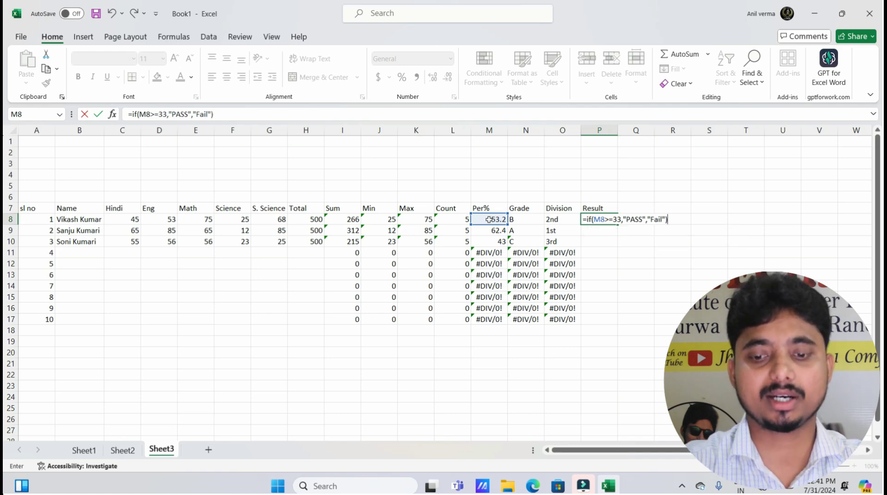
{"action": "key", "text": "Return"}
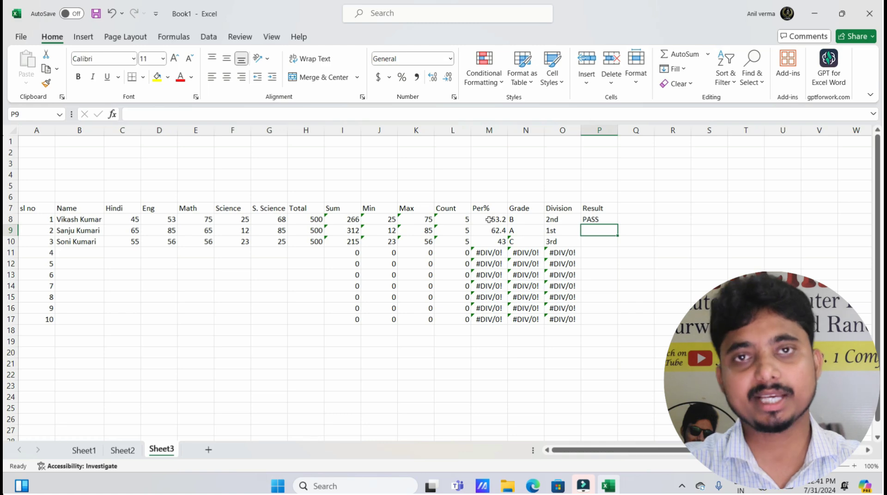
Fill the Per%-based Result formula down to P17 and select the three students' results P8:P10
{"action": "key", "text": "Up"}
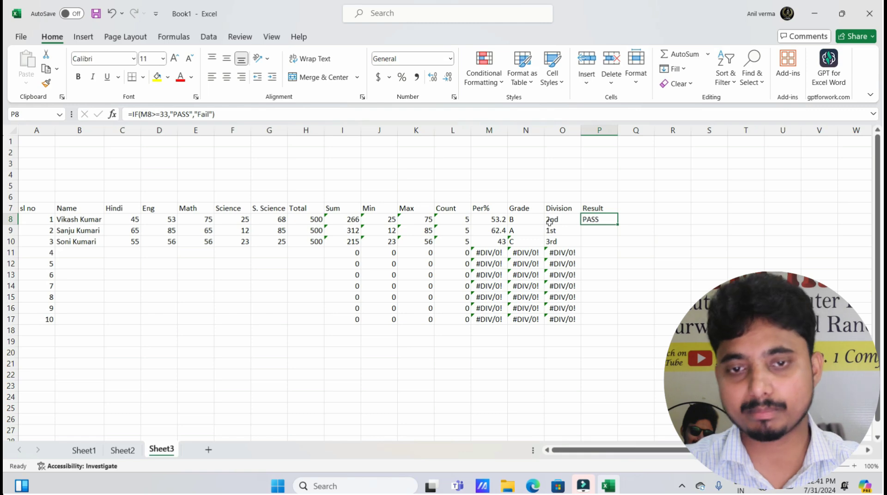
{"action": "double_click", "coordinate": [618, 224]}
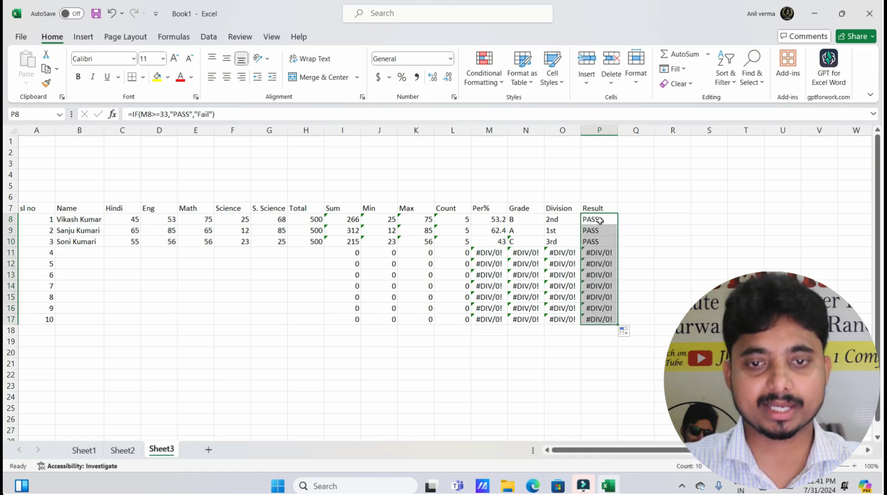
{"action": "left_click", "coordinate": [599, 221]}
{"action": "left_click_drag", "start_coordinate": [599, 220], "coordinate": [599, 241]}
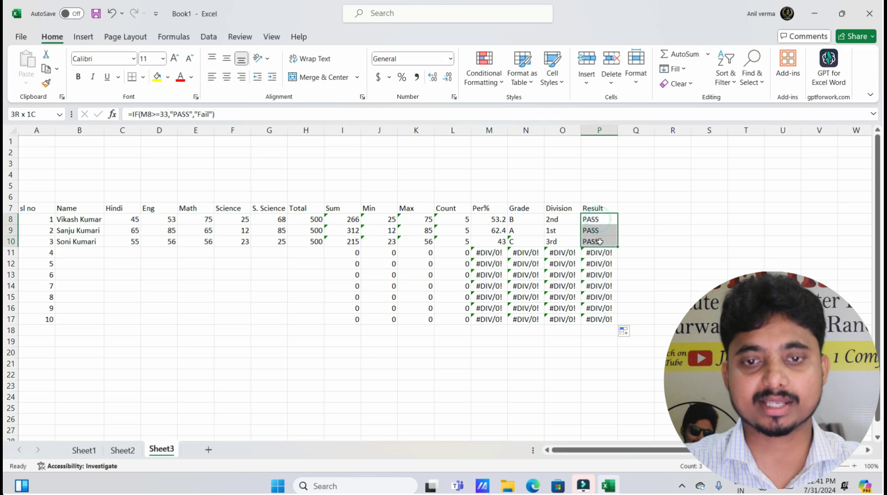
Review the percentages in M8:M10, then select the Result range P8:P17
{"action": "left_click", "coordinate": [485, 218]}
{"action": "left_click_drag", "start_coordinate": [485, 217], "coordinate": [487, 242]}
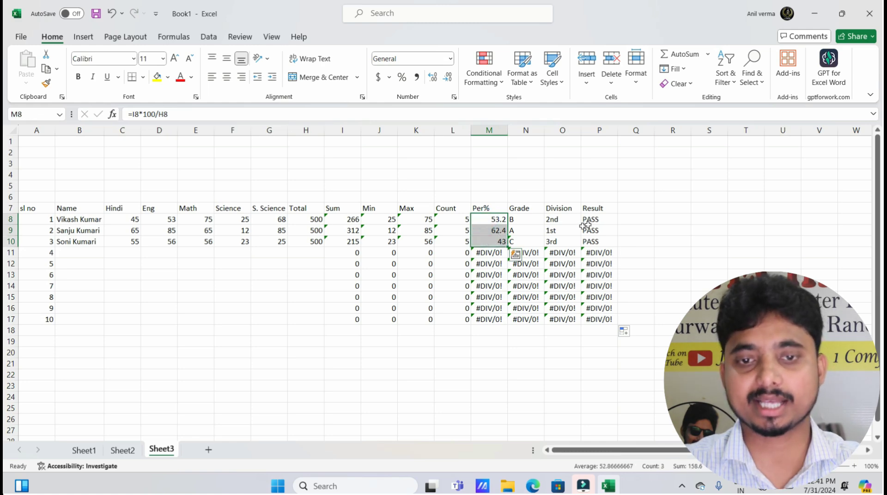
{"action": "left_click_drag", "start_coordinate": [594, 219], "coordinate": [609, 324]}
Clear P8:P17 and enter =IF(MIN(C8:G8)>=33,"PASS","Fail") in P8, which returns Fail
{"action": "key", "text": "Delete"}
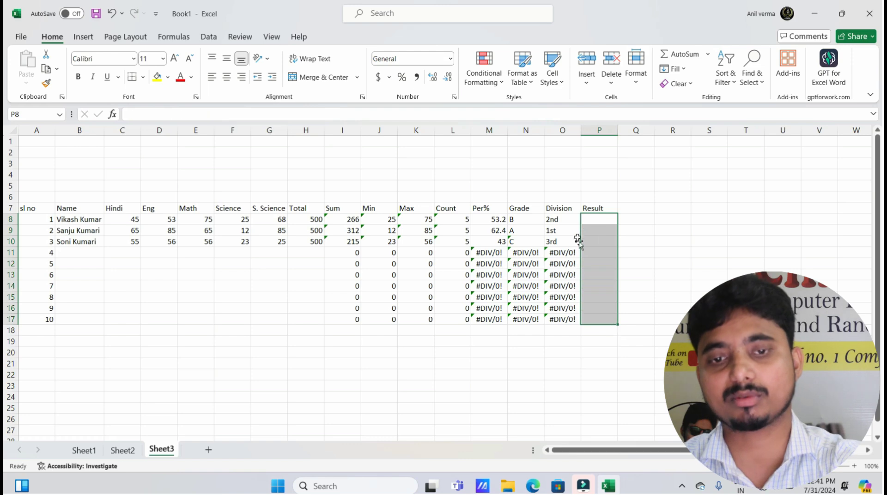
{"action": "left_click", "coordinate": [589, 221]}
{"action": "type", "text": "="}
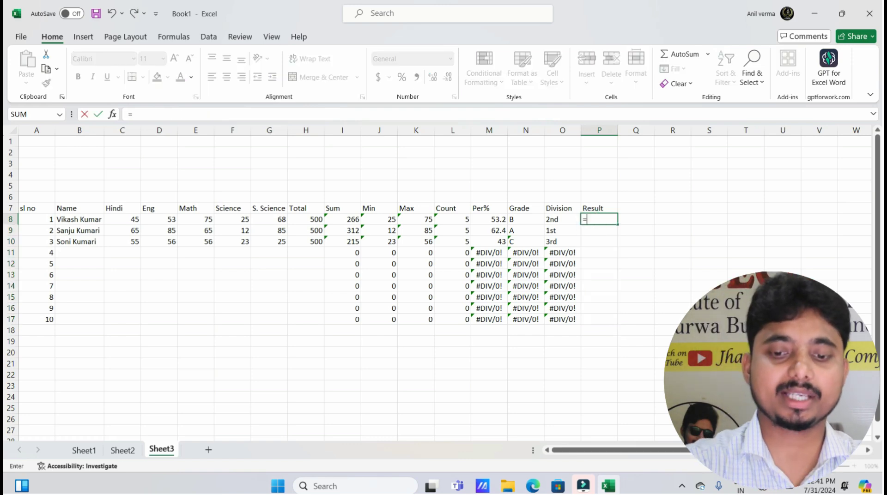
{"action": "type", "text": "if"}
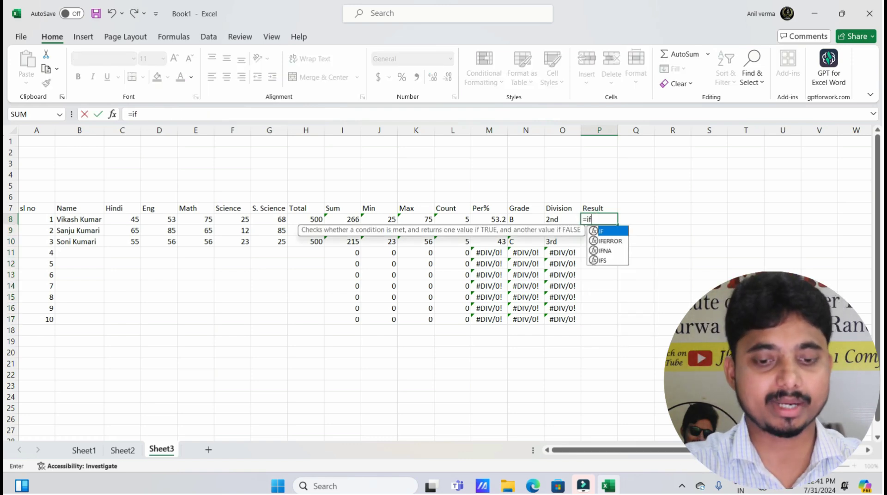
{"action": "type", "text": "(mi"}
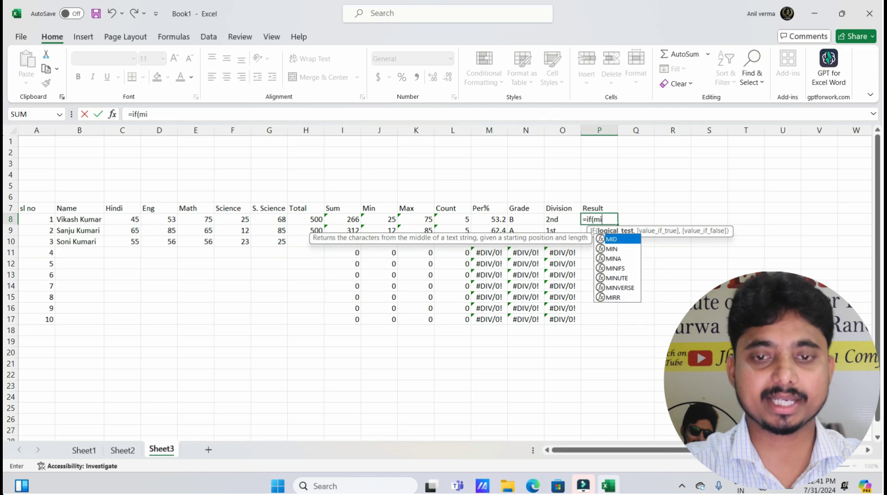
{"action": "type", "text": "n"}
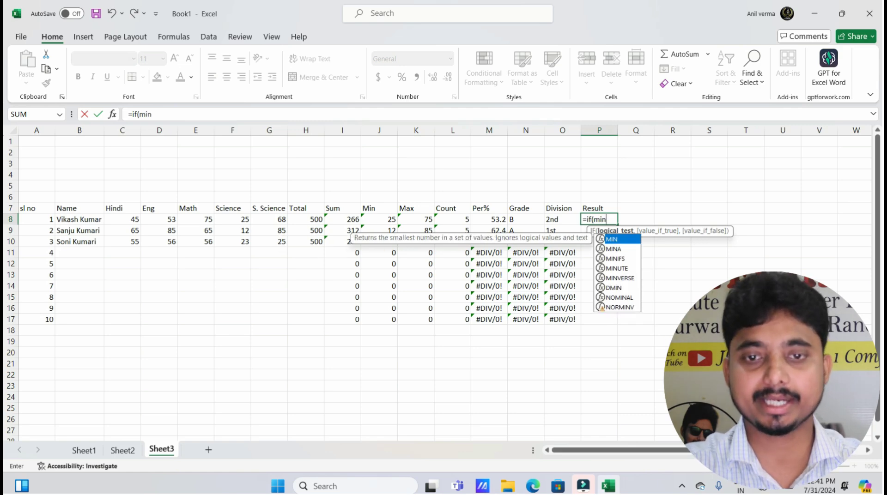
{"action": "type", "text": "("}
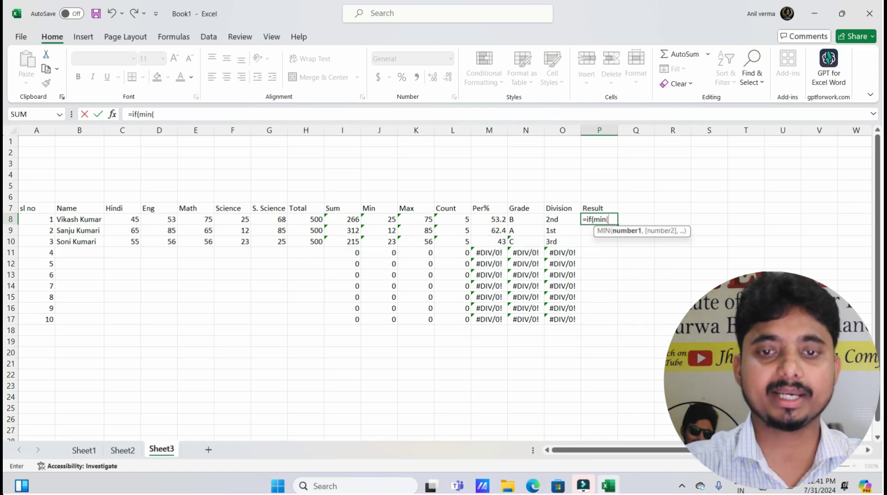
{"action": "left_click_drag", "start_coordinate": [116, 220], "coordinate": [271, 221]}
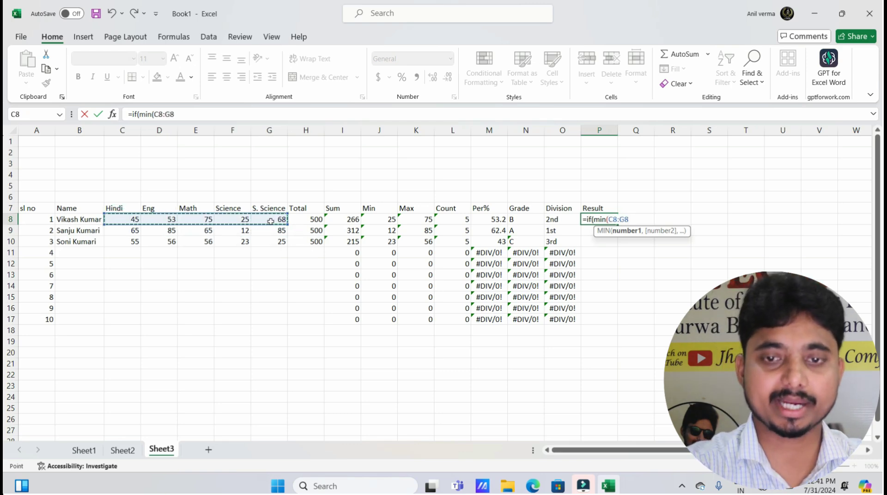
{"action": "type", "text": ")"}
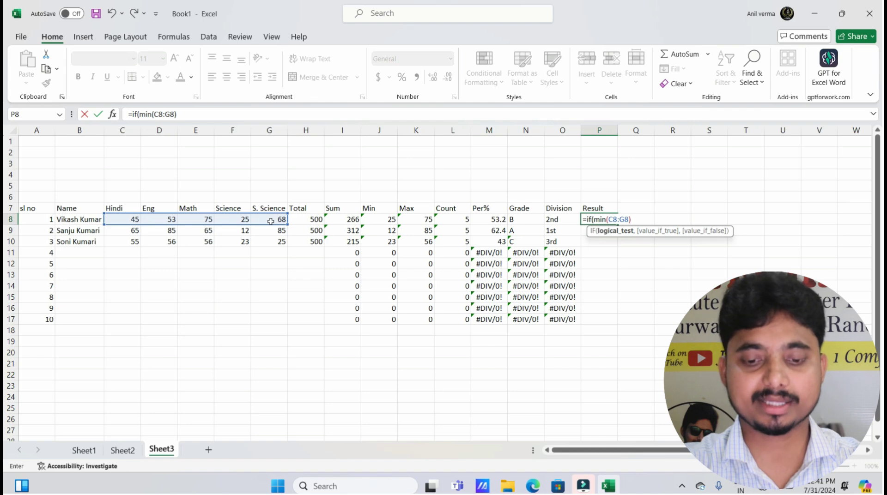
{"action": "type", "text": ">="}
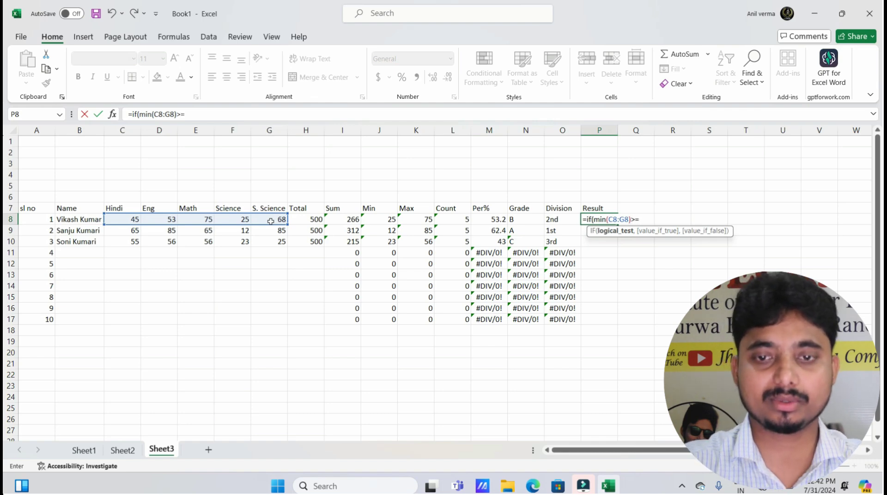
{"action": "type", "text": "33"}
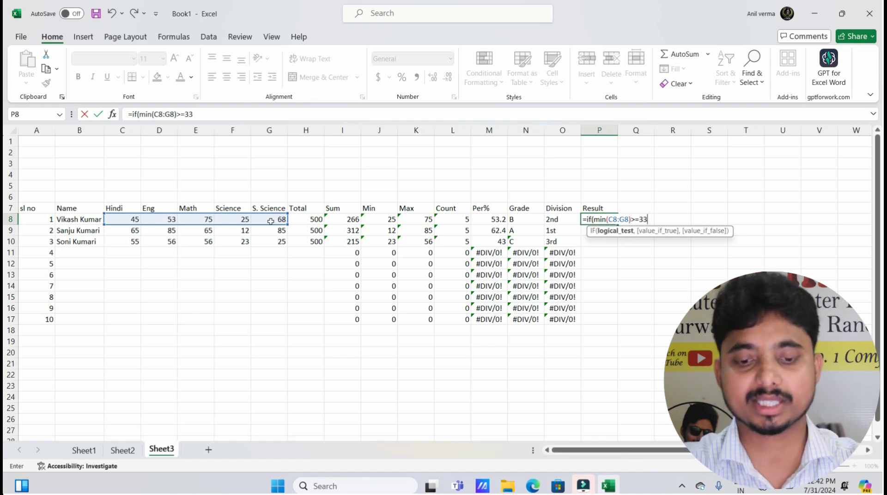
{"action": "type", "text": ","}
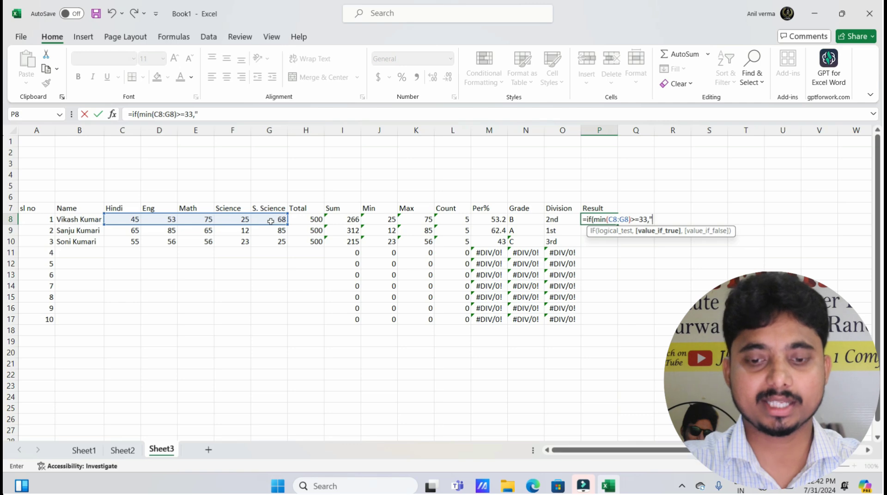
{"action": "type", "text": "\"PASS"}
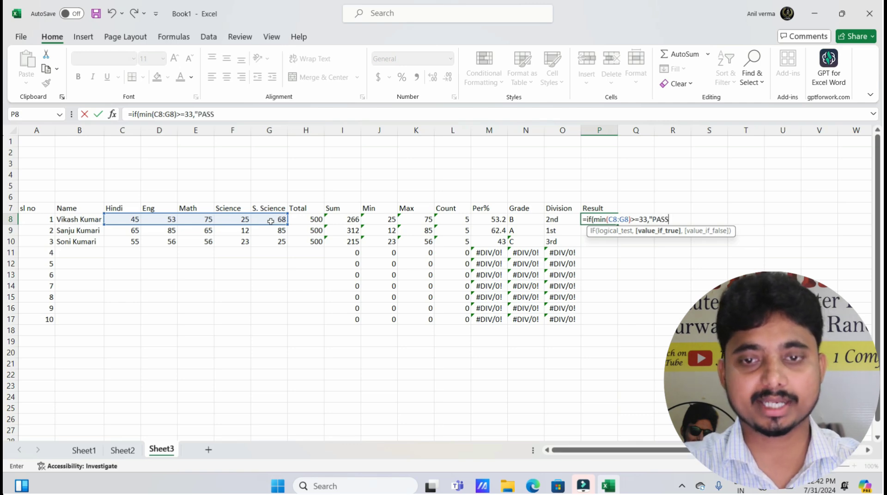
{"action": "type", "text": "\",\"Fail\""}
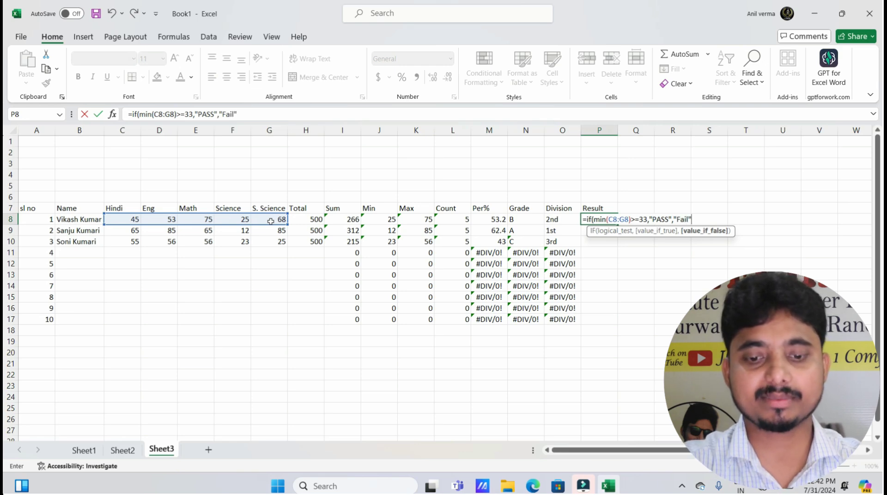
{"action": "type", "text": ")"}
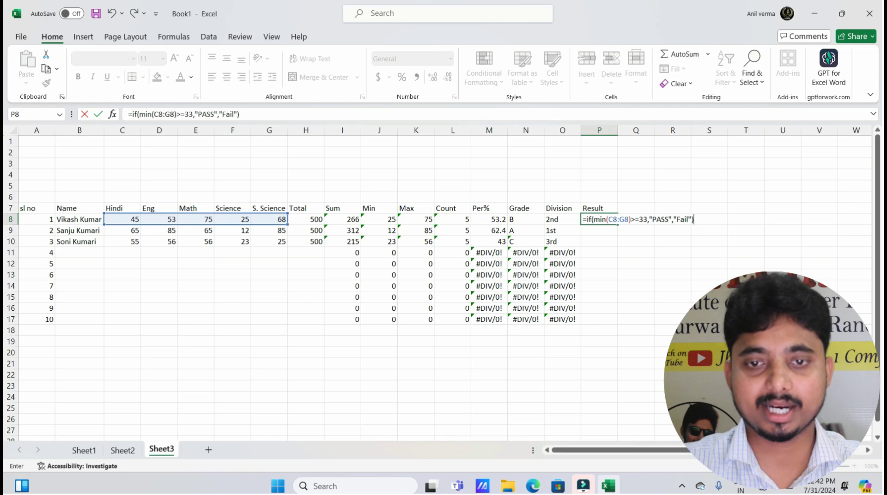
{"action": "key", "text": "Return"}
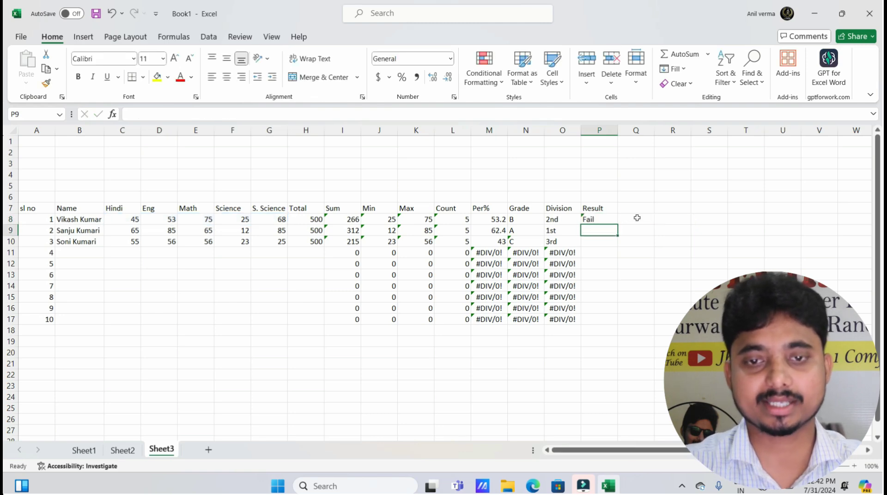
Change the third student's Science mark to 56 and S. Science mark to 58
{"action": "left_click", "coordinate": [603, 216]}
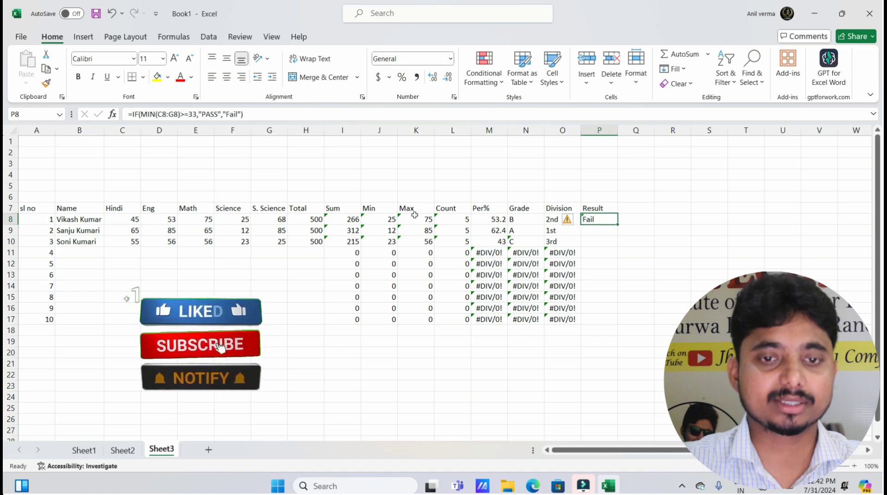
{"action": "left_click", "coordinate": [231, 220]}
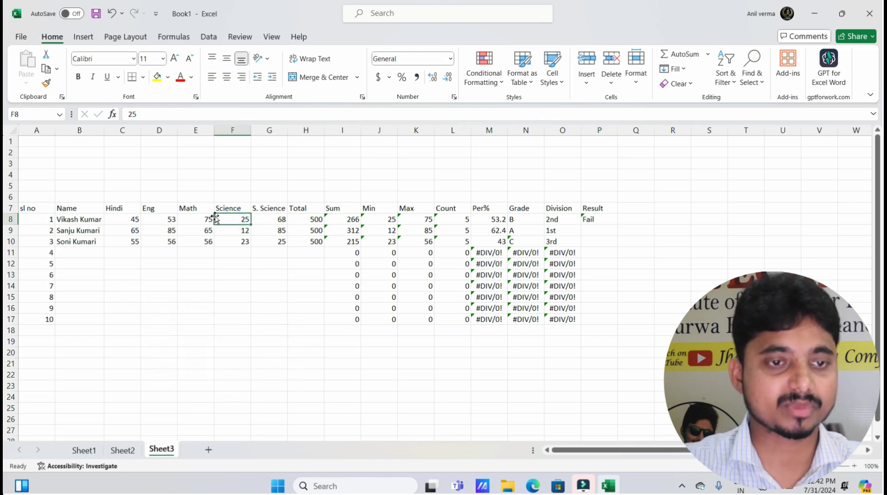
{"action": "left_click", "coordinate": [235, 244]}
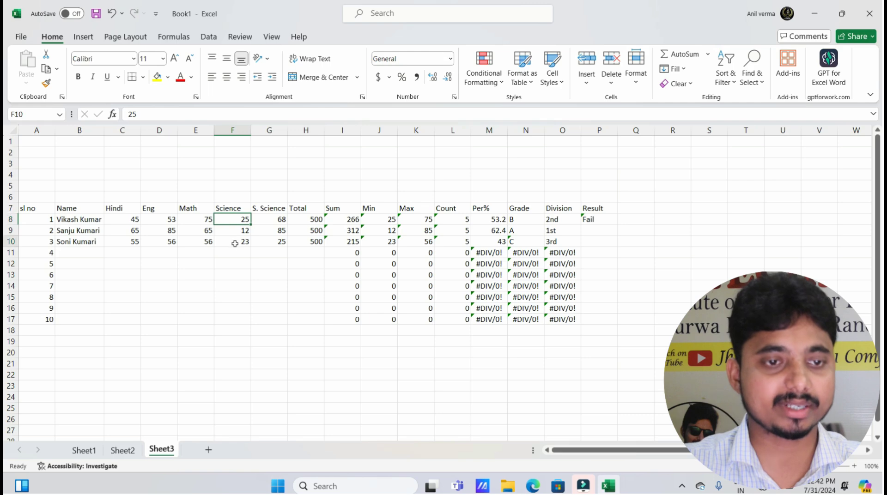
{"action": "type", "text": "56"}
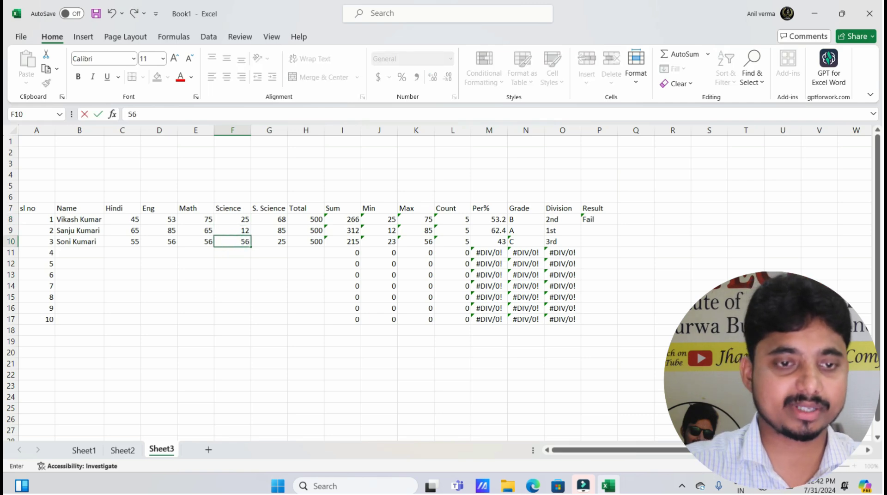
{"action": "left_click", "coordinate": [274, 238]}
{"action": "type", "text": "58"}
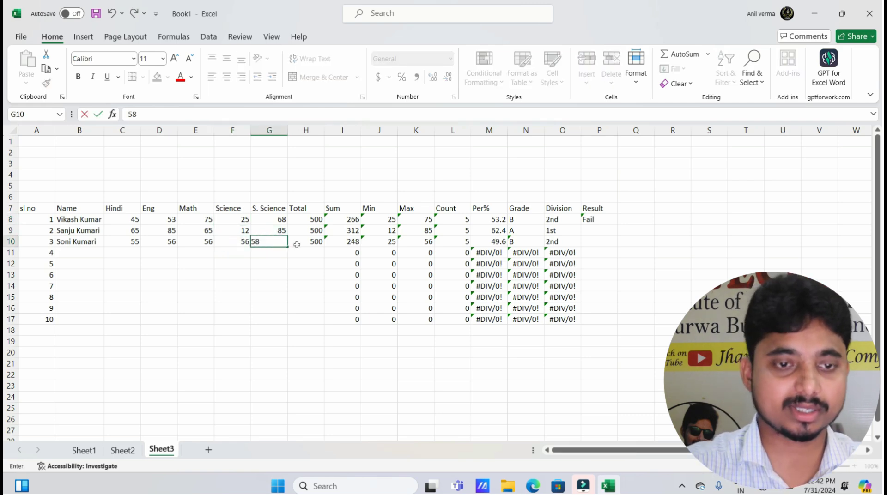
{"action": "left_click", "coordinate": [297, 244]}
{"action": "left_click", "coordinate": [596, 220]}
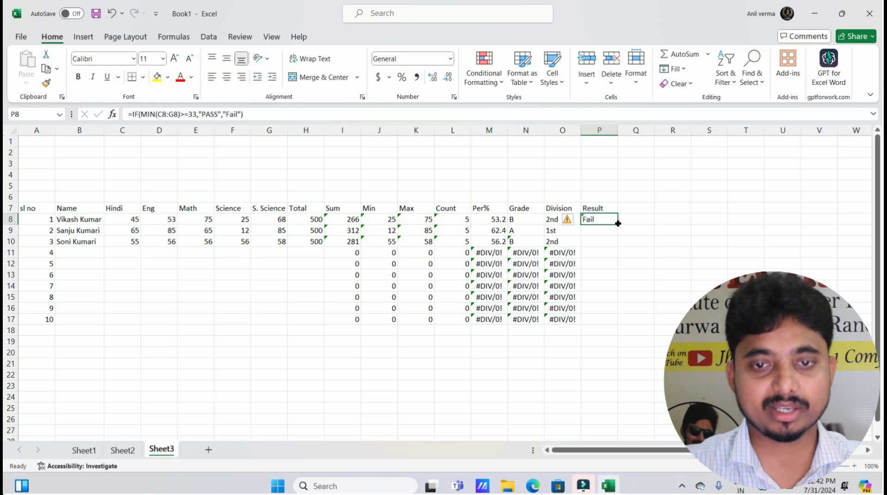
Fill the MIN-based Result formula down to P17 and highlight the second and third students' rows
{"action": "double_click", "coordinate": [617, 224]}
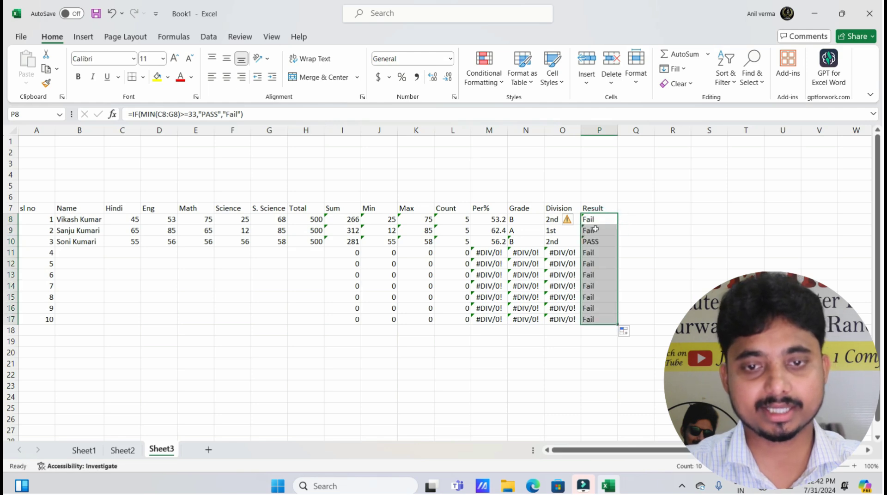
{"action": "left_click_drag", "start_coordinate": [596, 241], "coordinate": [119, 243]}
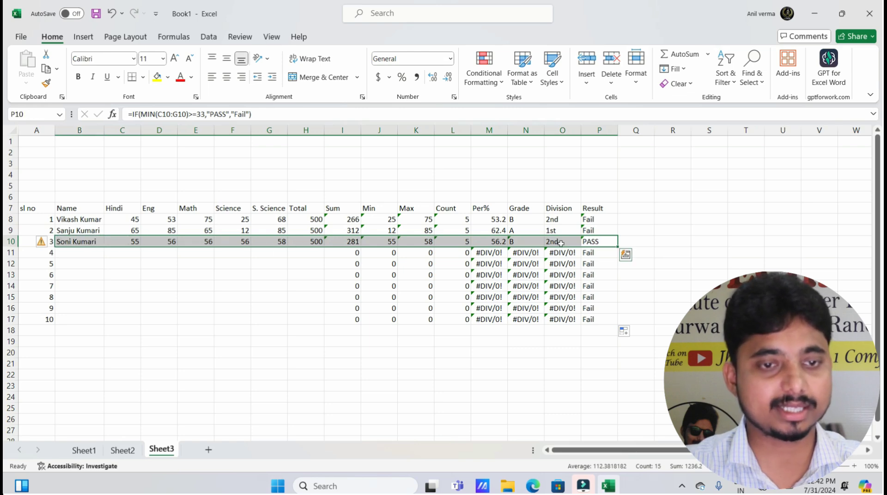
{"action": "left_click", "coordinate": [596, 239]}
{"action": "left_click_drag", "start_coordinate": [596, 230], "coordinate": [129, 229]}
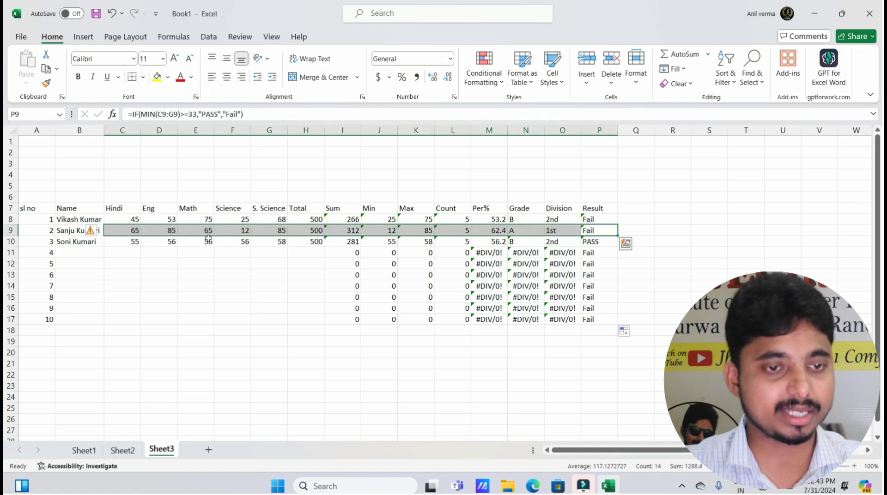
Compare the failing Science marks 25 and 12 with the two Fail results, then check P10
{"action": "left_click", "coordinate": [230, 229]}
{"action": "left_click", "coordinate": [235, 219]}
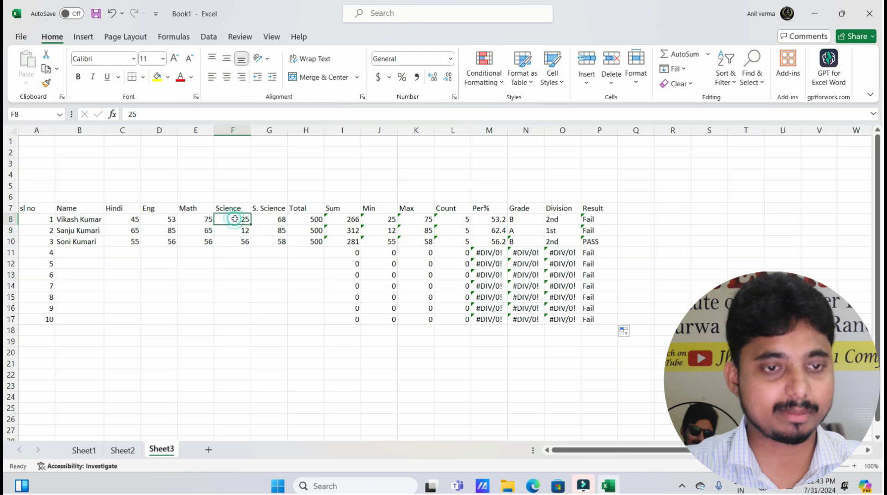
{"action": "left_click_drag", "start_coordinate": [235, 219], "coordinate": [235, 230]}
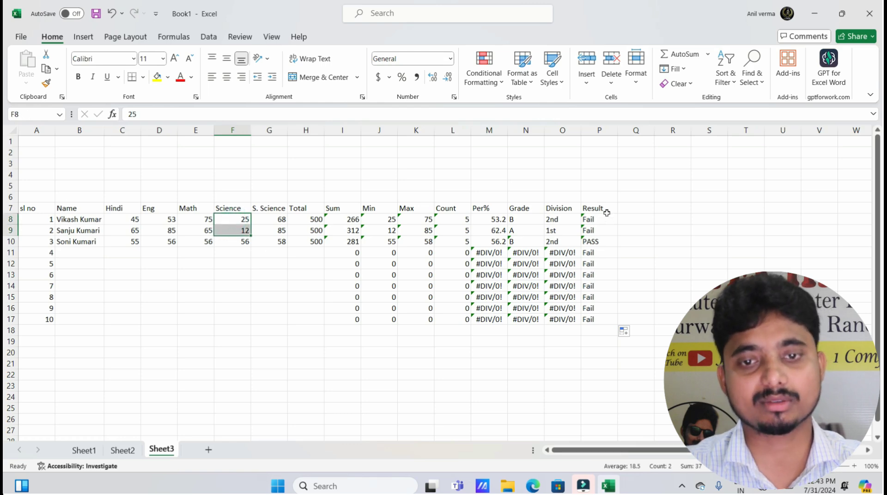
{"action": "left_click_drag", "start_coordinate": [607, 212], "coordinate": [600, 231]}
{"action": "left_click", "coordinate": [600, 241]}
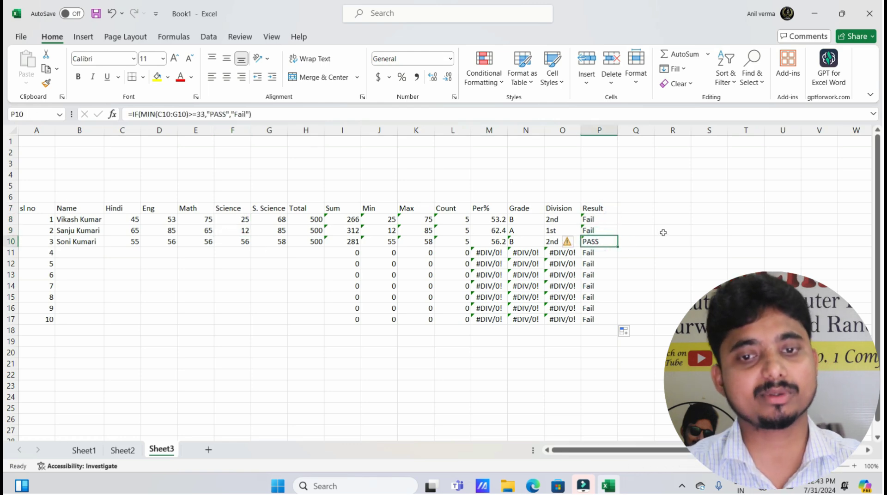